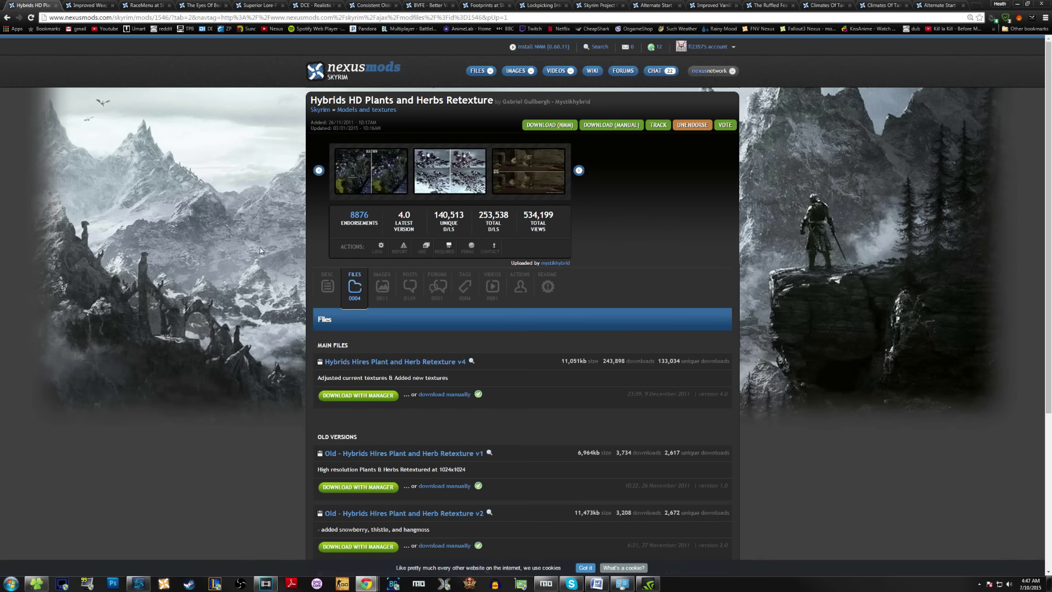
Queue the Hybrids HD plant retexture and the RPSGC clean Improved Weapon Impact file.
left_click(346, 396)
left_click(110, 8)
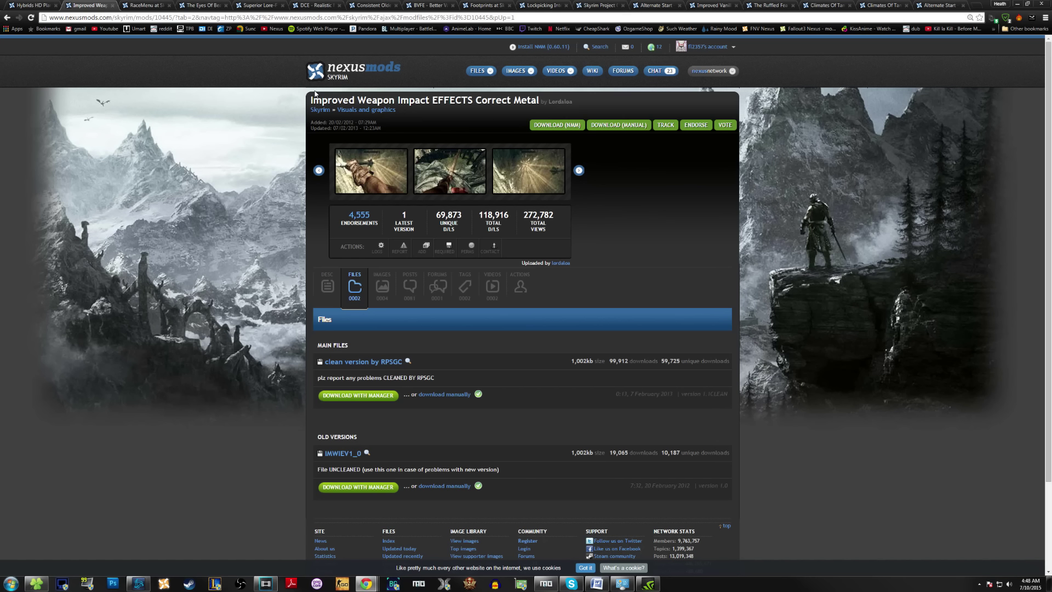
left_click(340, 397)
left_click(151, 5)
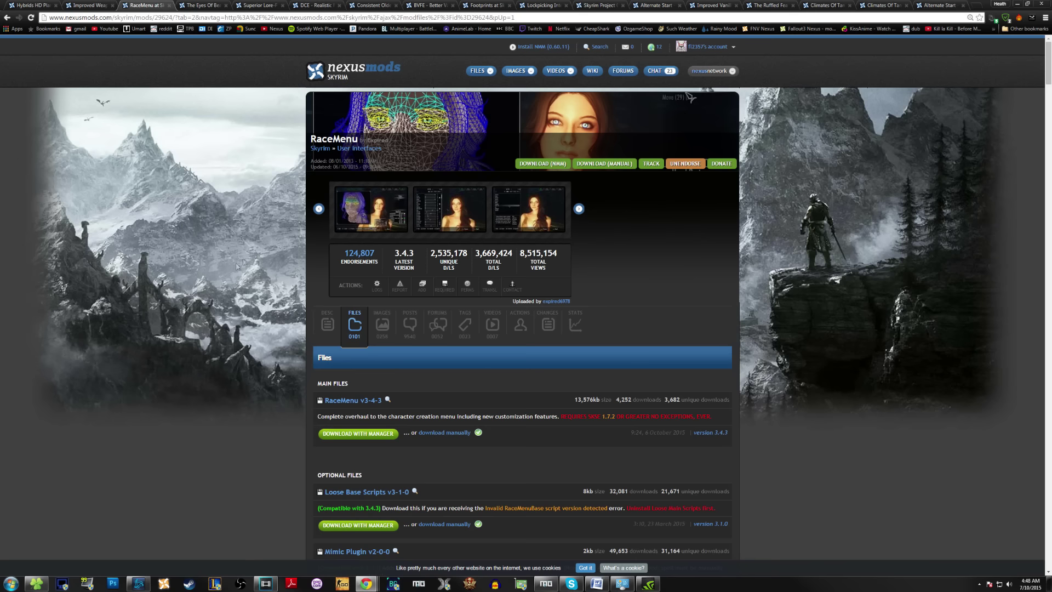
Preview a RaceMenu screenshot, then queue RaceMenu v3-4-3, accepting the SKSE requirement notice.
left_click(425, 209)
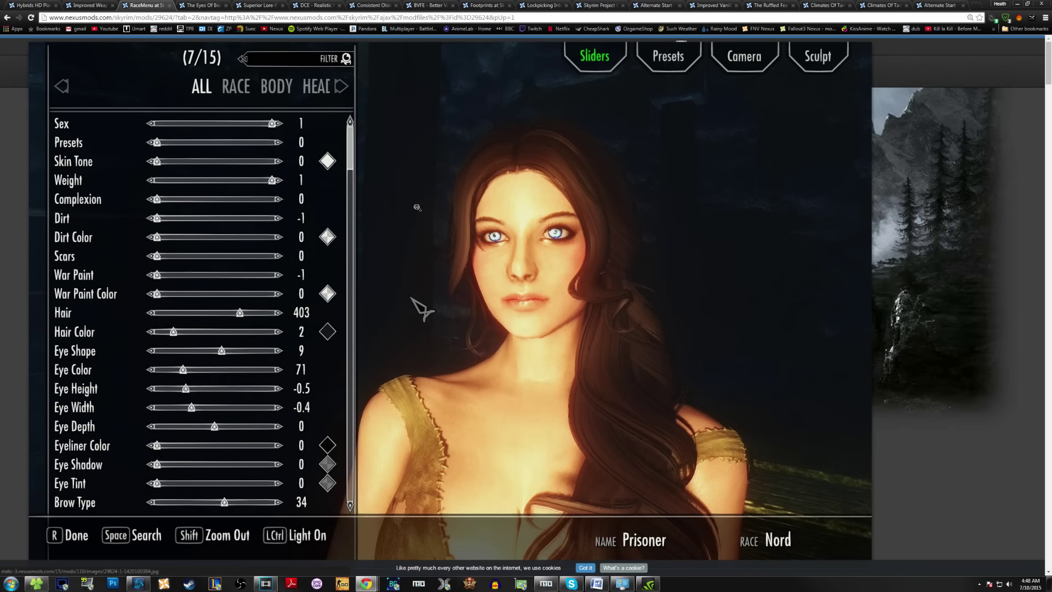
left_click(417, 208)
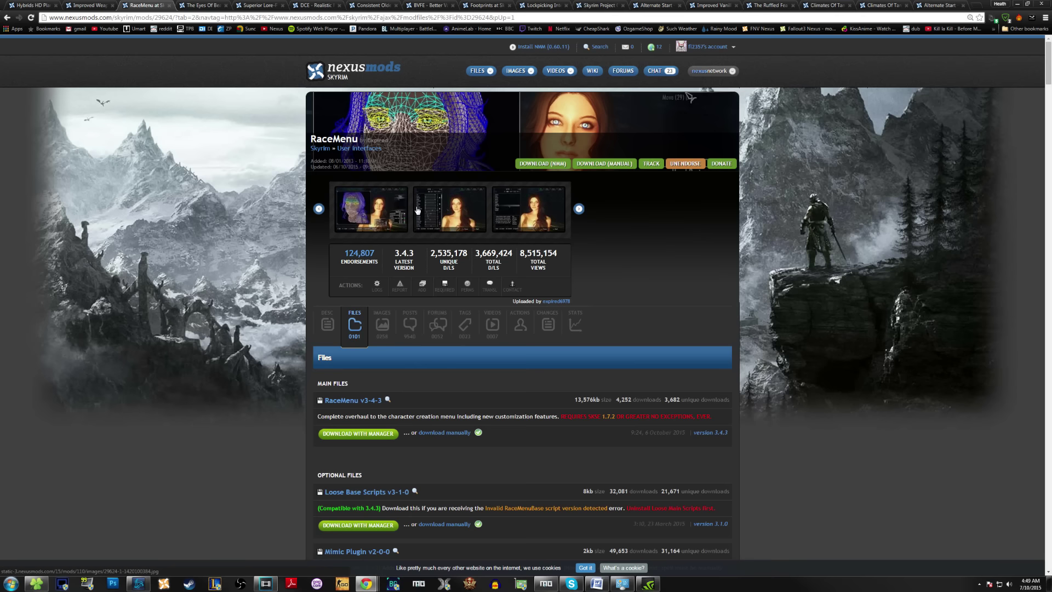
left_click(346, 436)
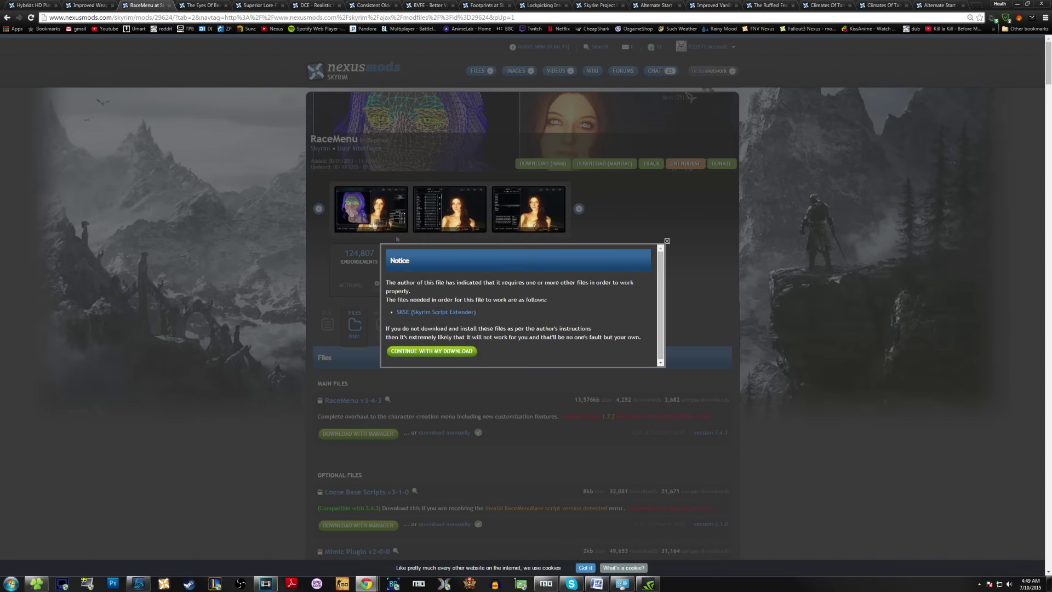
left_click(441, 349)
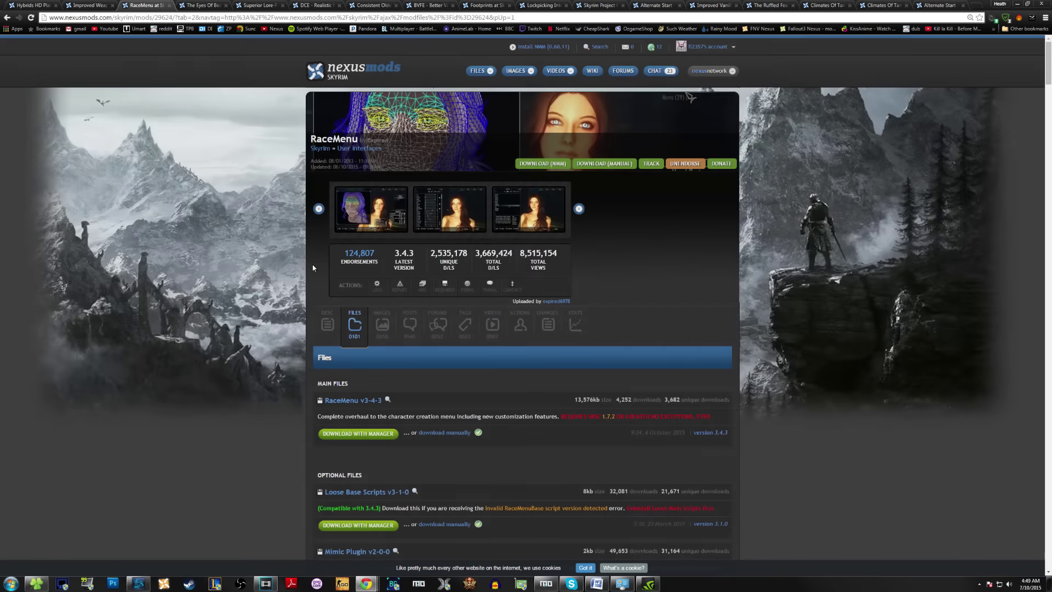
left_click(214, 6)
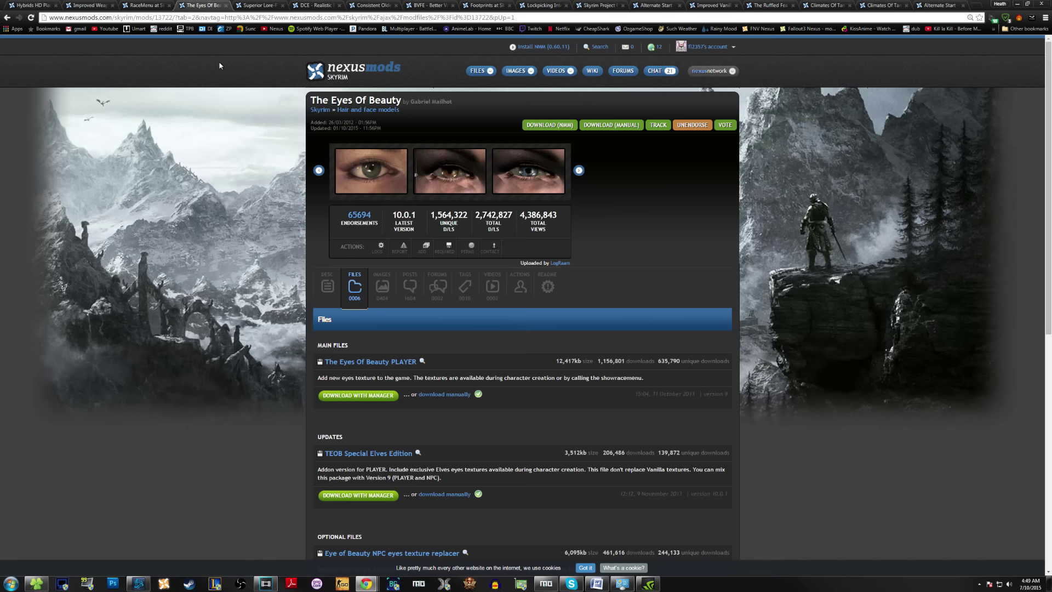
Queue The Eyes Of Beauty PLAYER file and its NPC eyes texture replacer.
left_click(341, 397)
scroll(414, 377, "down", 2)
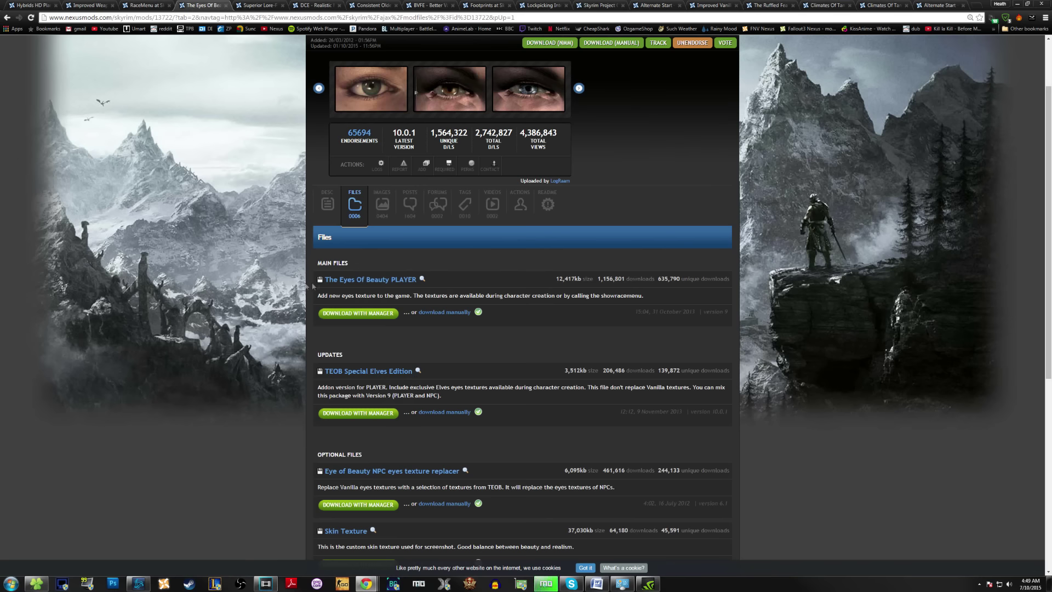
left_click(359, 504)
Queue the Superior Lore-Friendly Hair HD 2K straight hair file, skipping the donation prompt.
key("ctrl+Tab")
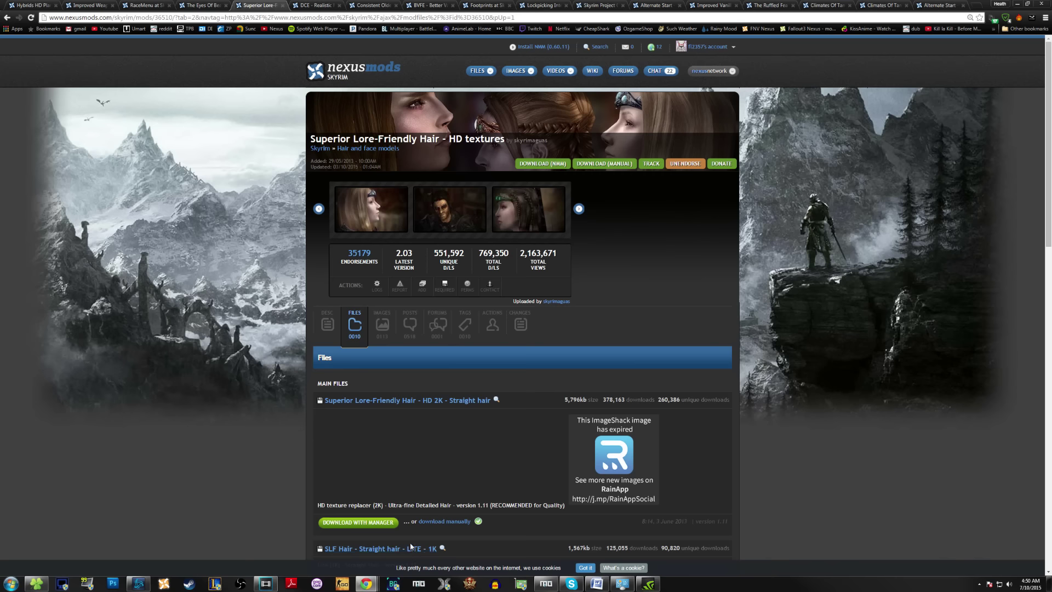
left_click(373, 522)
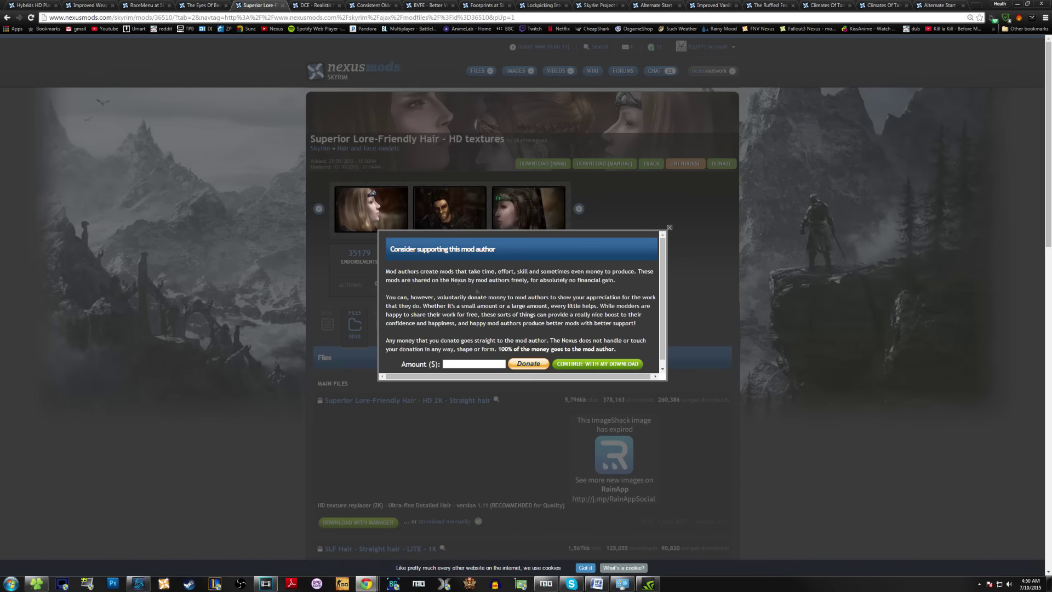
left_click(579, 365)
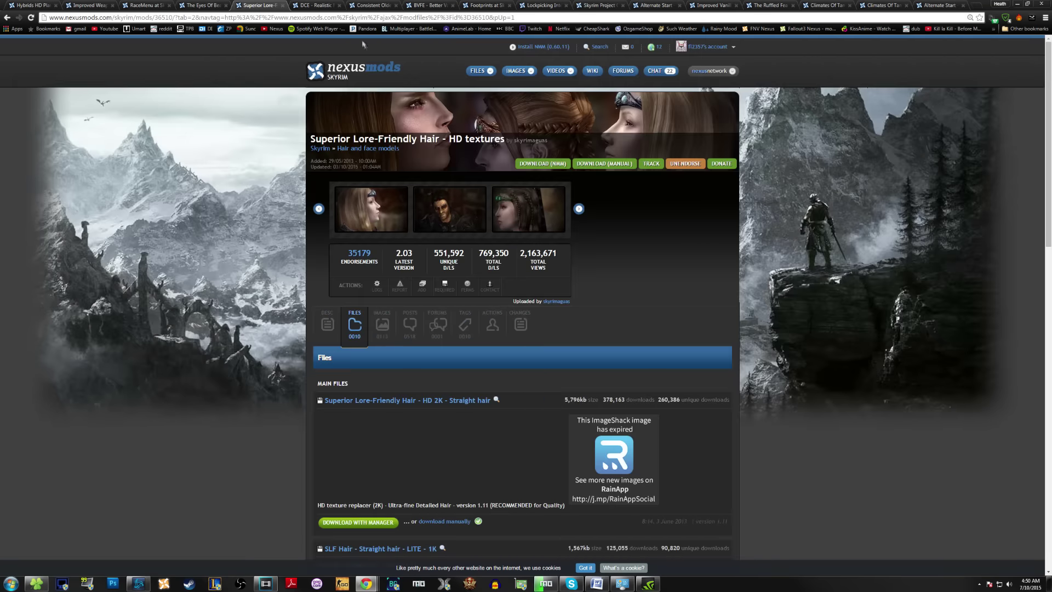
Queue DCE 2048x2048 Rugged Males and Consistent Older People 30a All NPCs with the manager.
left_click(329, 6)
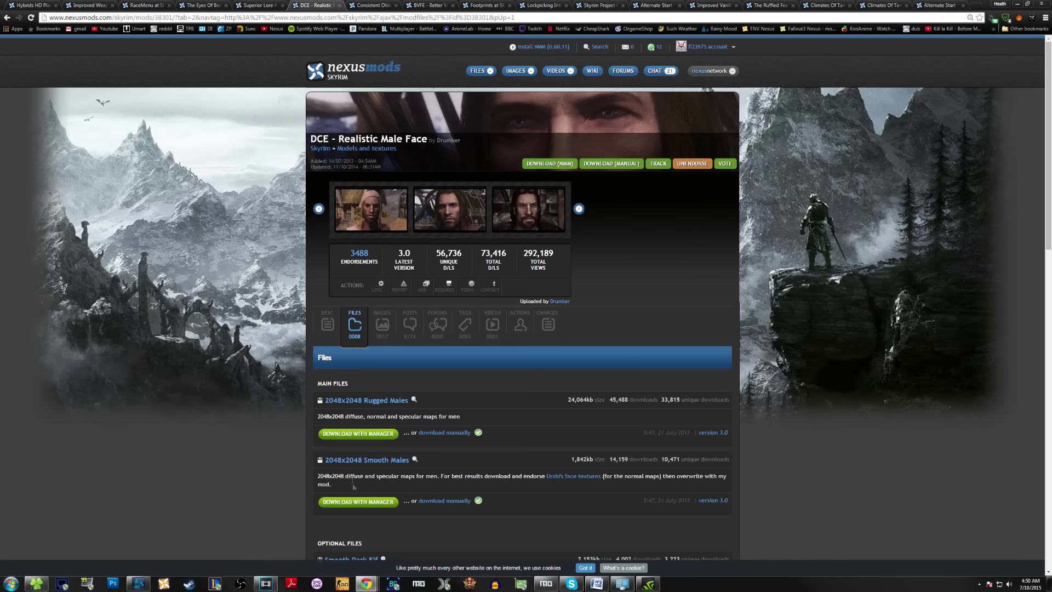
left_click(357, 432)
left_click(370, 5)
mouse_move(383, 166)
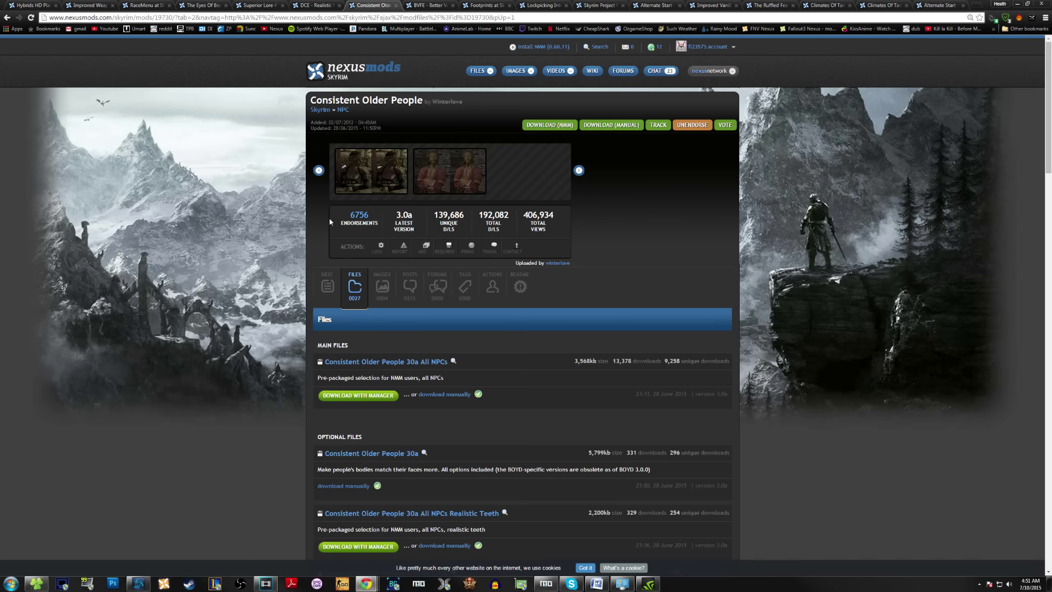
left_click(352, 396)
Move to Better Vampire Fangs and Eyes and inspect its first preview screenshot.
key("ctrl+Tab")
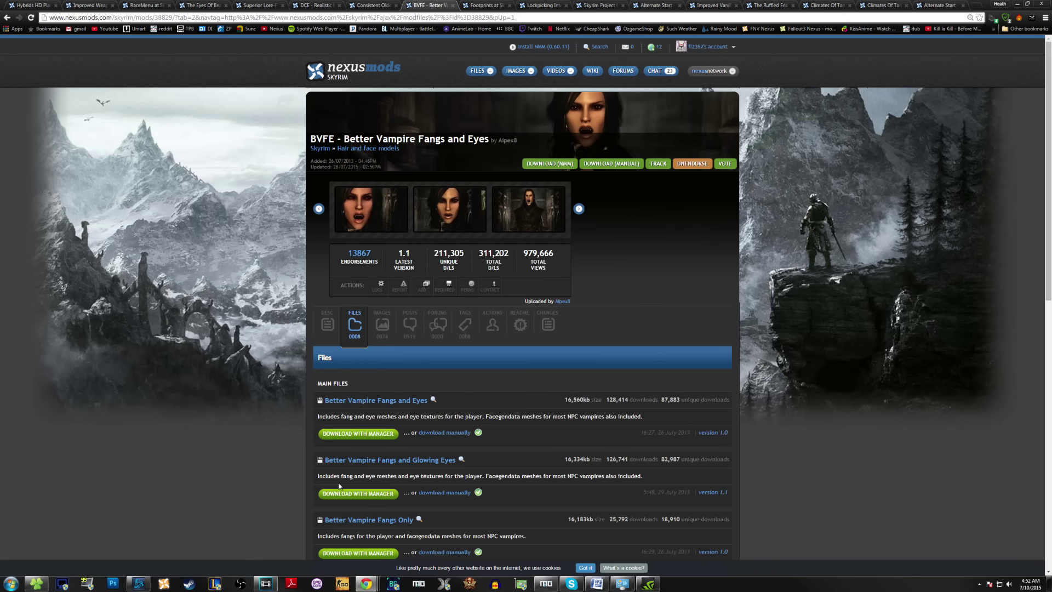
left_click(372, 202)
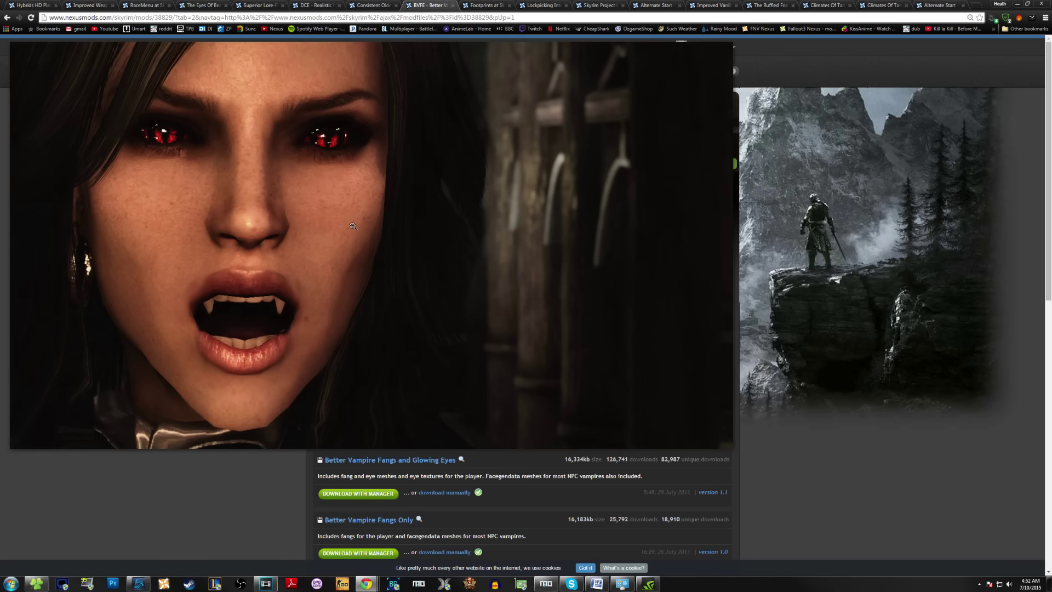
left_click(343, 229)
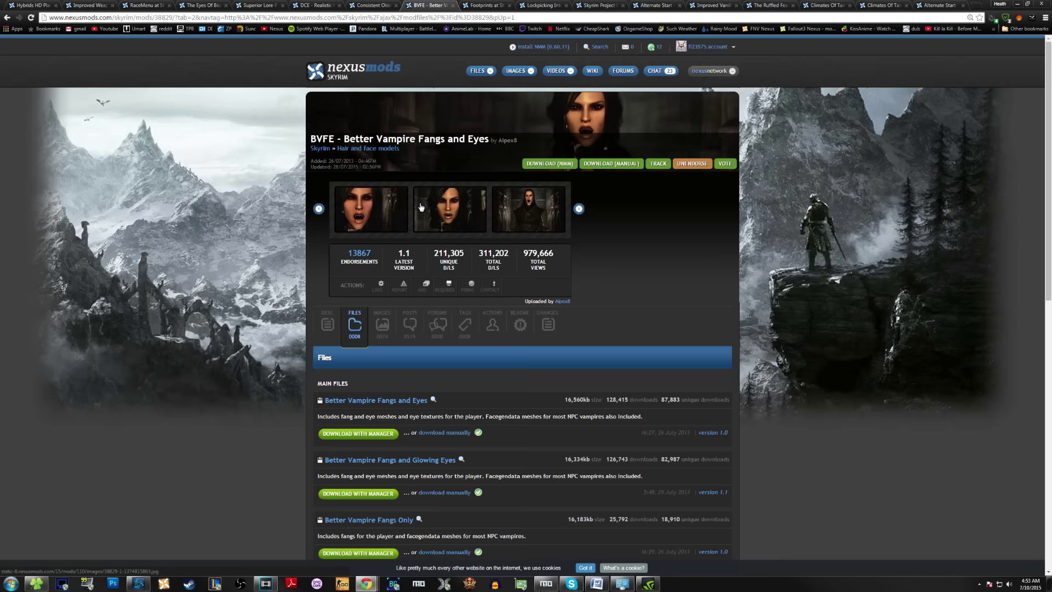
Queue Footprints v1_00 - Legendary and Lockpicking Interface Redone v1, skipping the donation prompt.
key("ctrl+Tab")
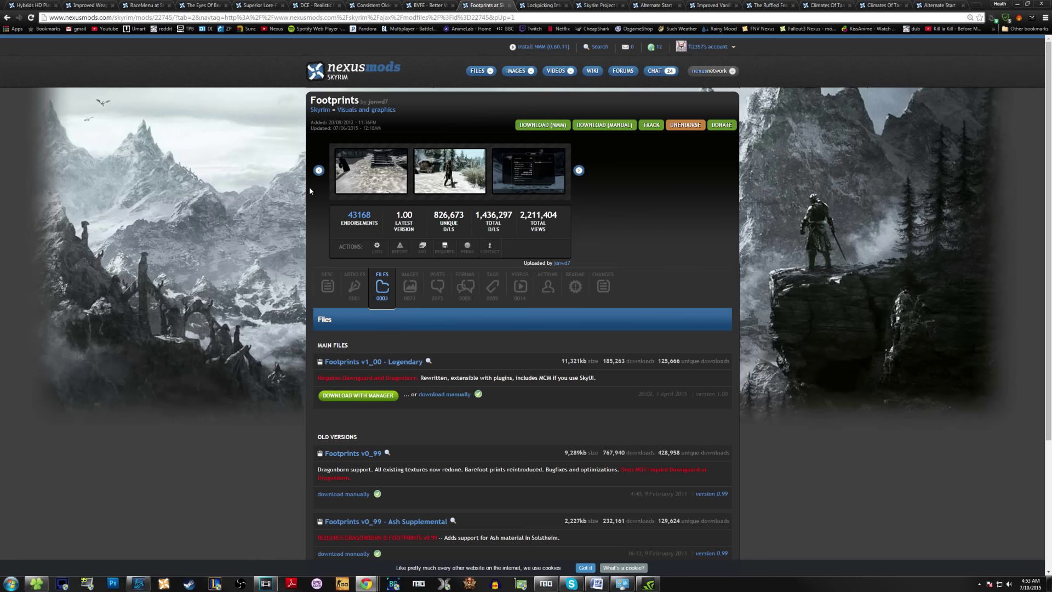
left_click(356, 398)
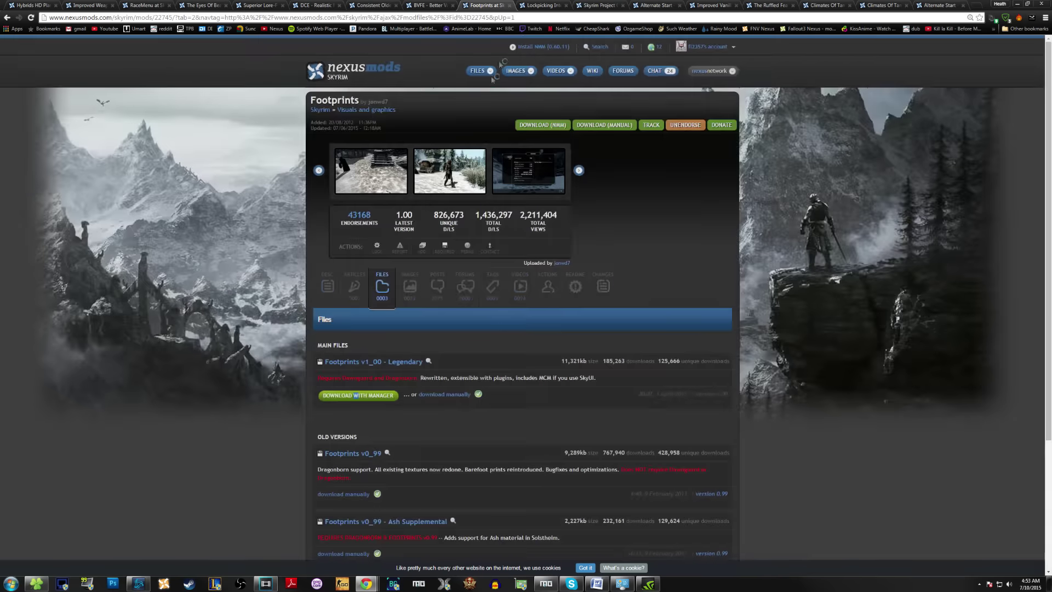
left_click(543, 5)
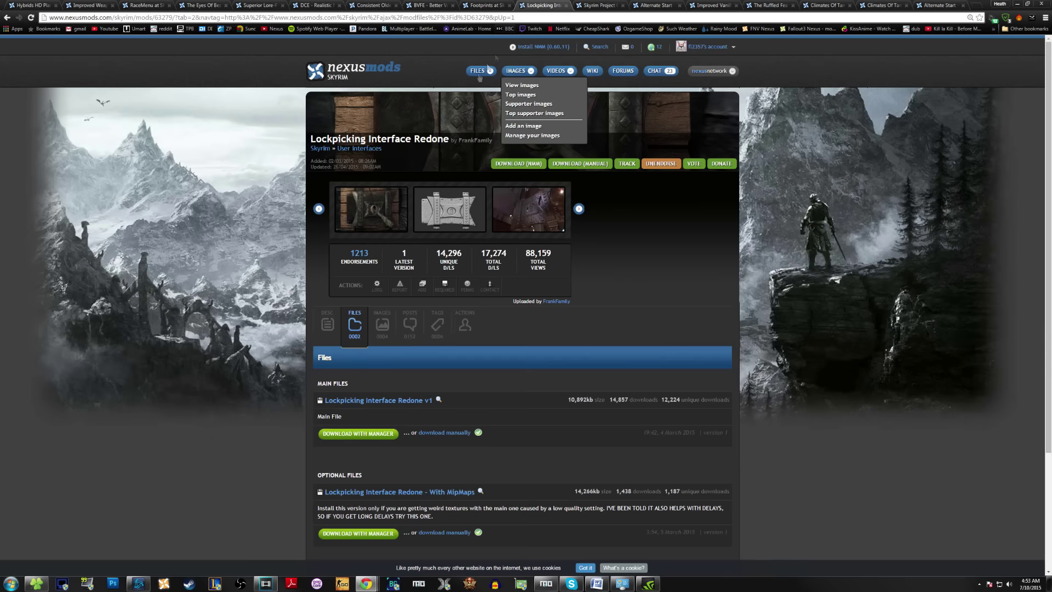
left_click(382, 226)
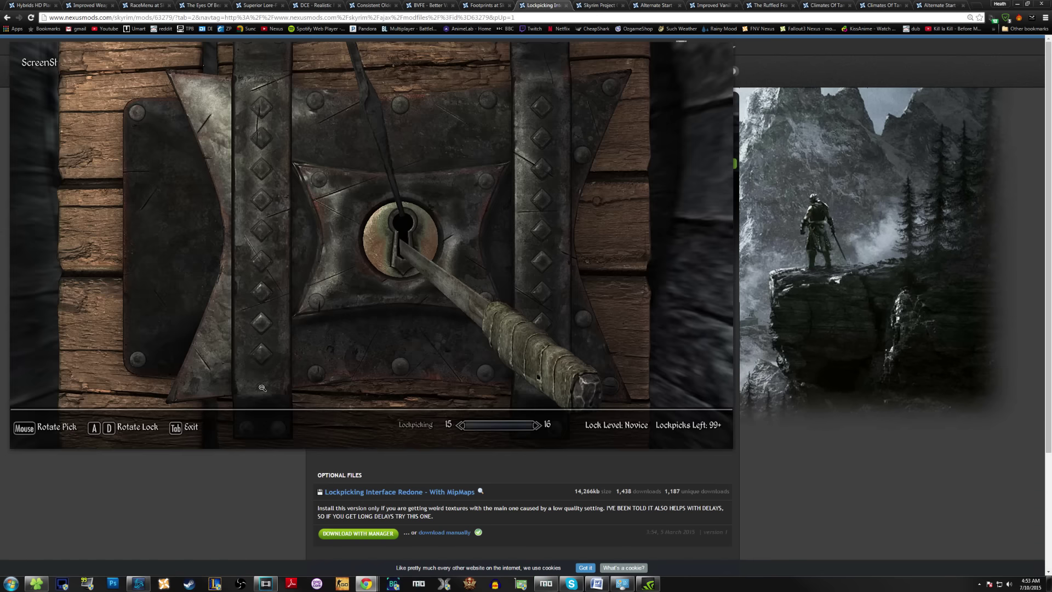
left_click(301, 277)
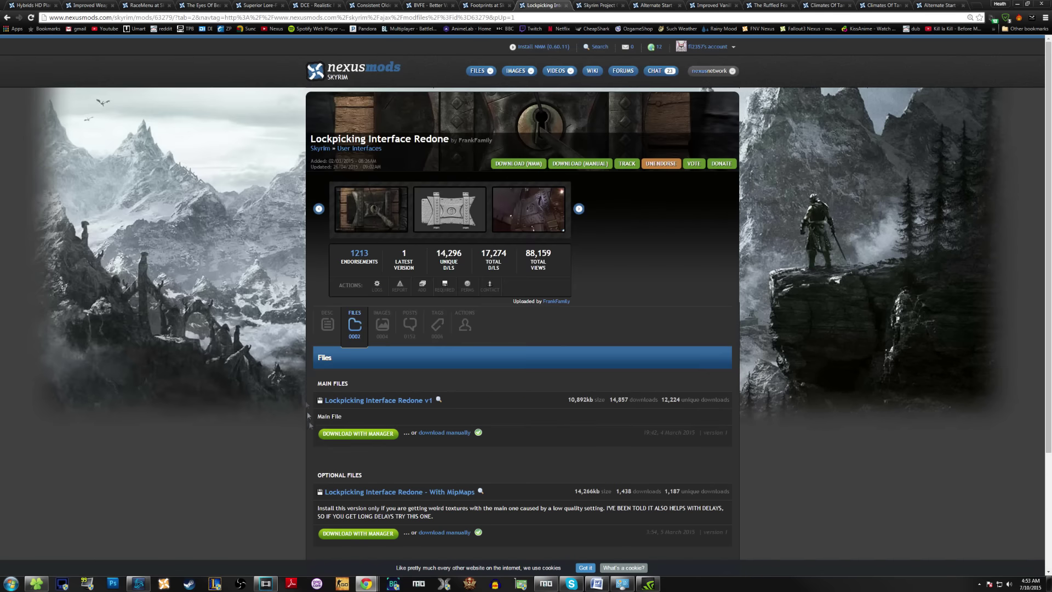
left_click(351, 433)
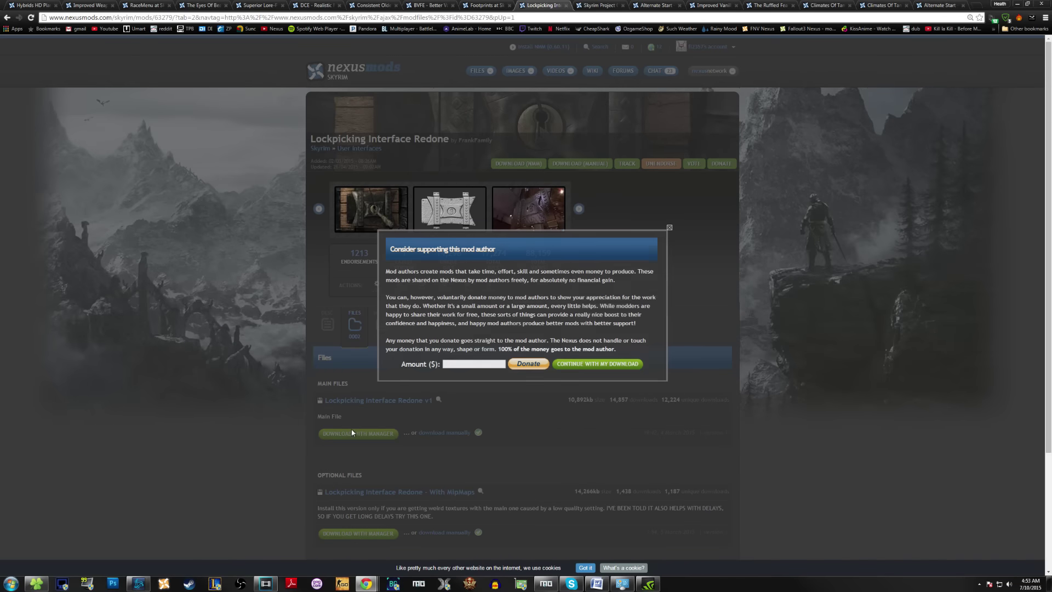
left_click(584, 364)
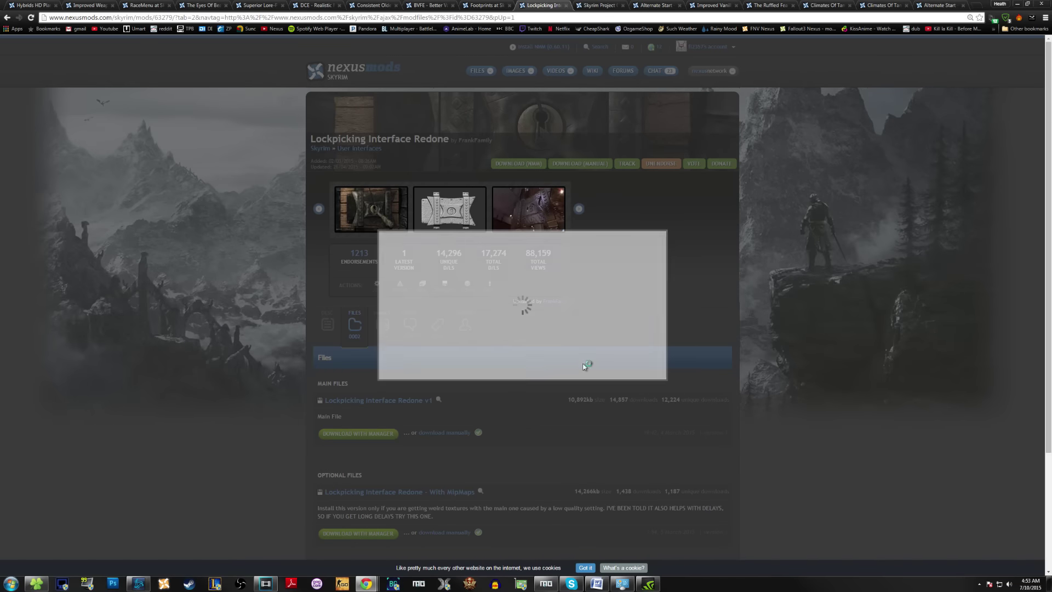
Queue the Skyrim Project Optimization Full Version file with the manager.
left_click(614, 4)
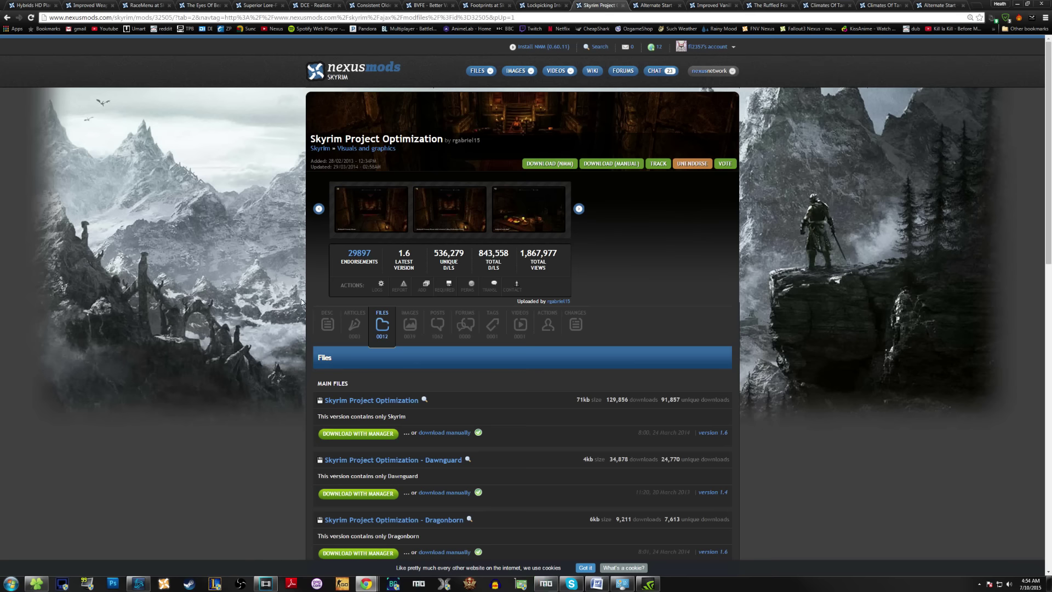
scroll(301, 302, "down", 2)
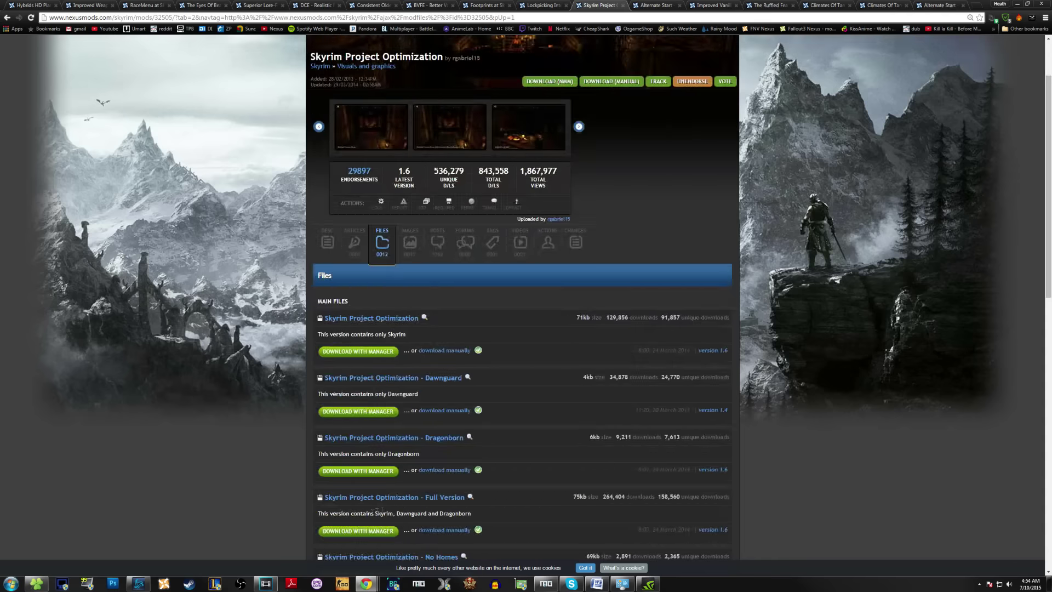
left_click(353, 531)
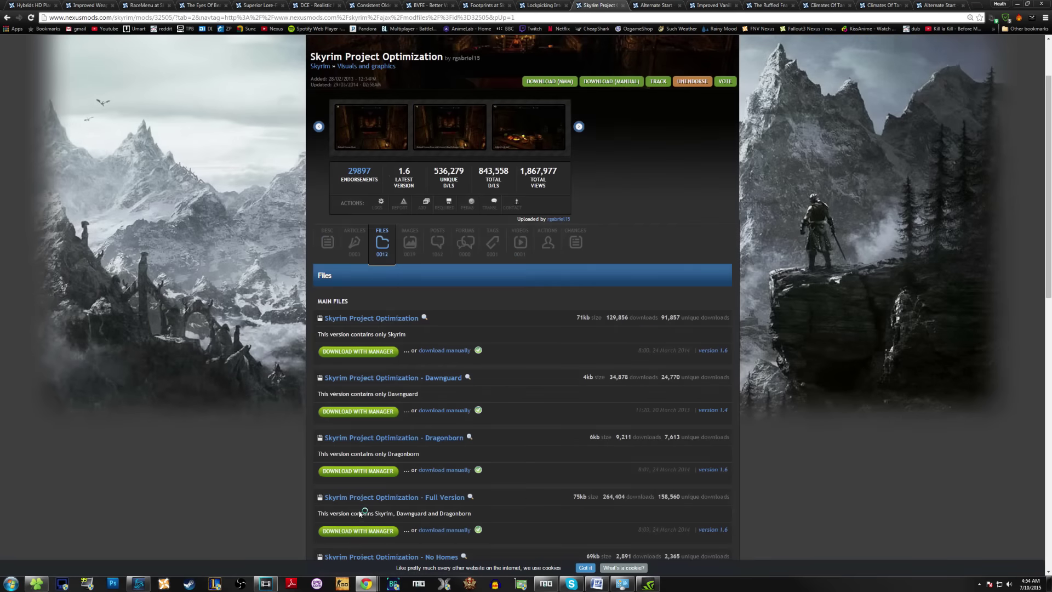
Check the Improved Vanilla Mountains HD screenshots, then queue its main file.
left_click(647, 5)
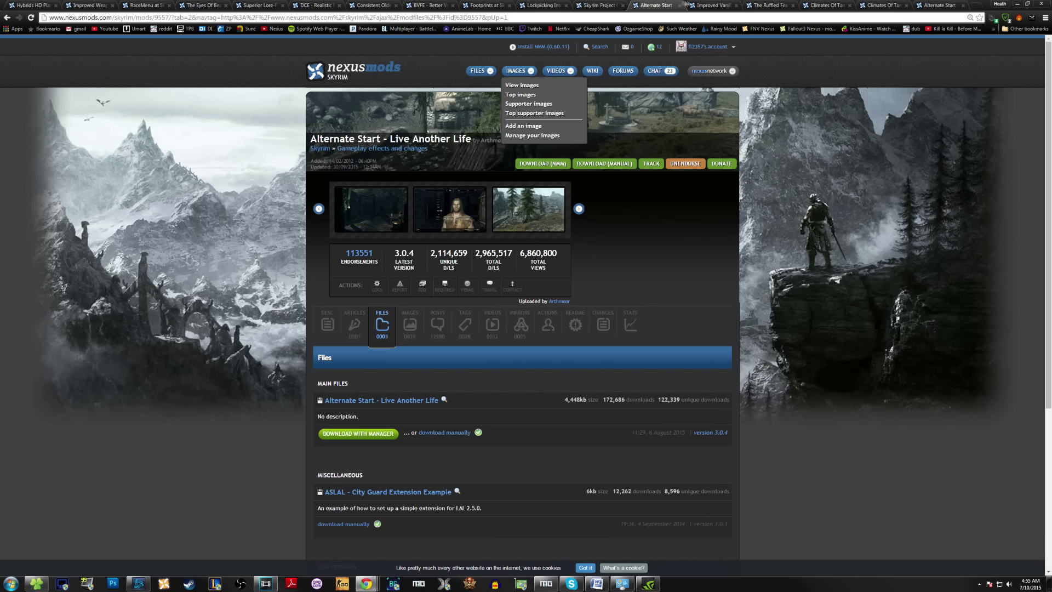
left_click(715, 5)
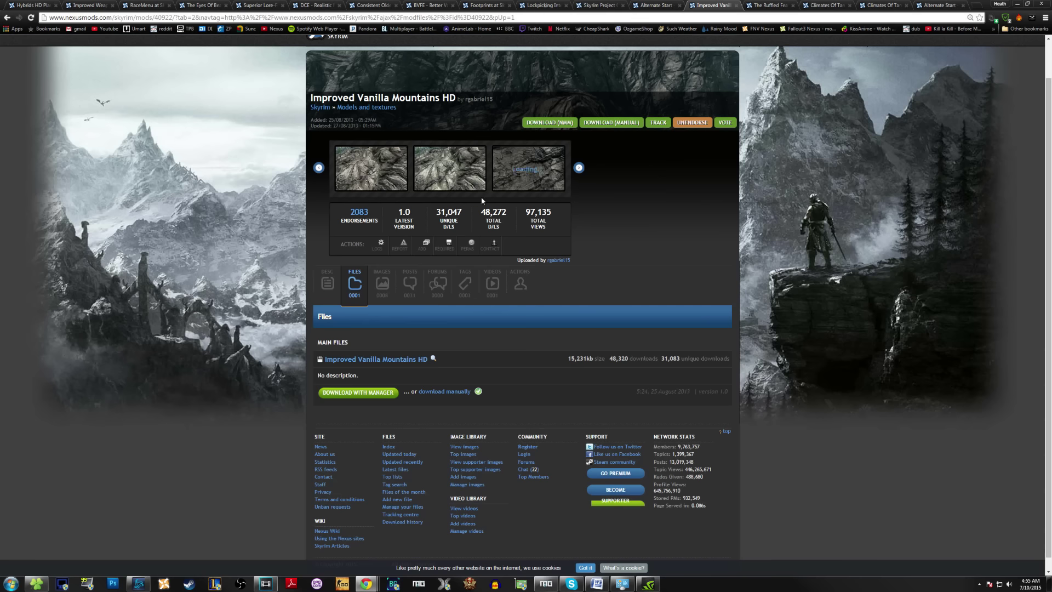
left_click(378, 277)
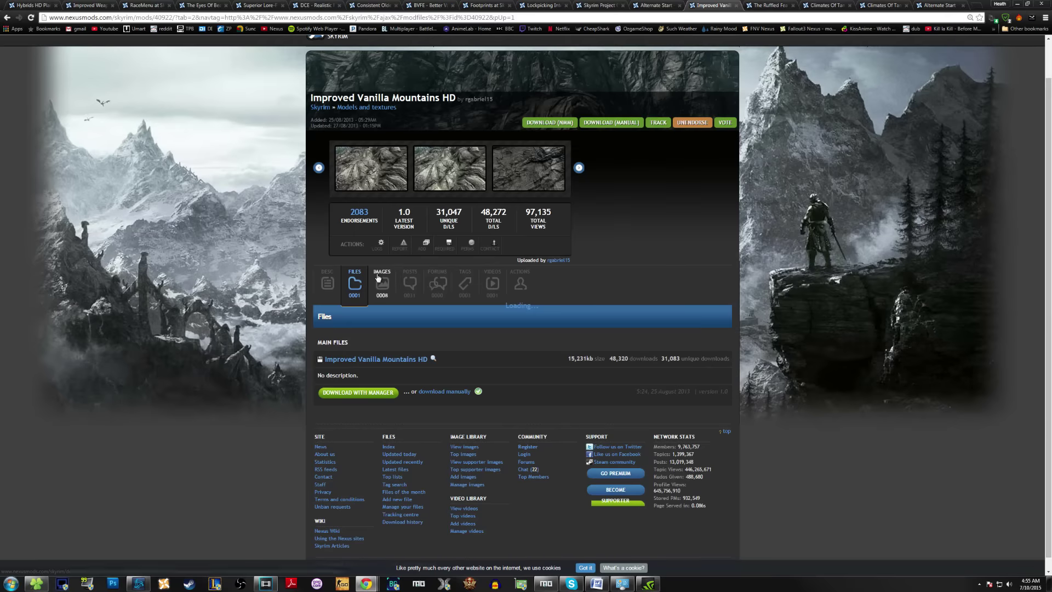
left_click(378, 372)
left_click(338, 394)
left_click(770, 5)
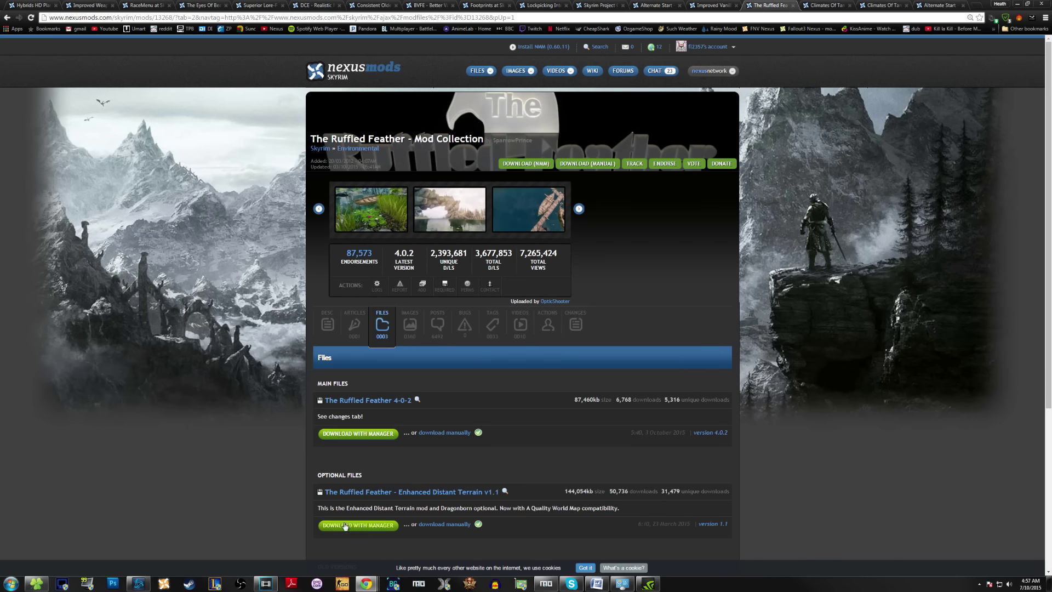
Queue The Ruffled Feather's Enhanced Distant Terrain v1.1, continuing past the donation prompt.
left_click(360, 527)
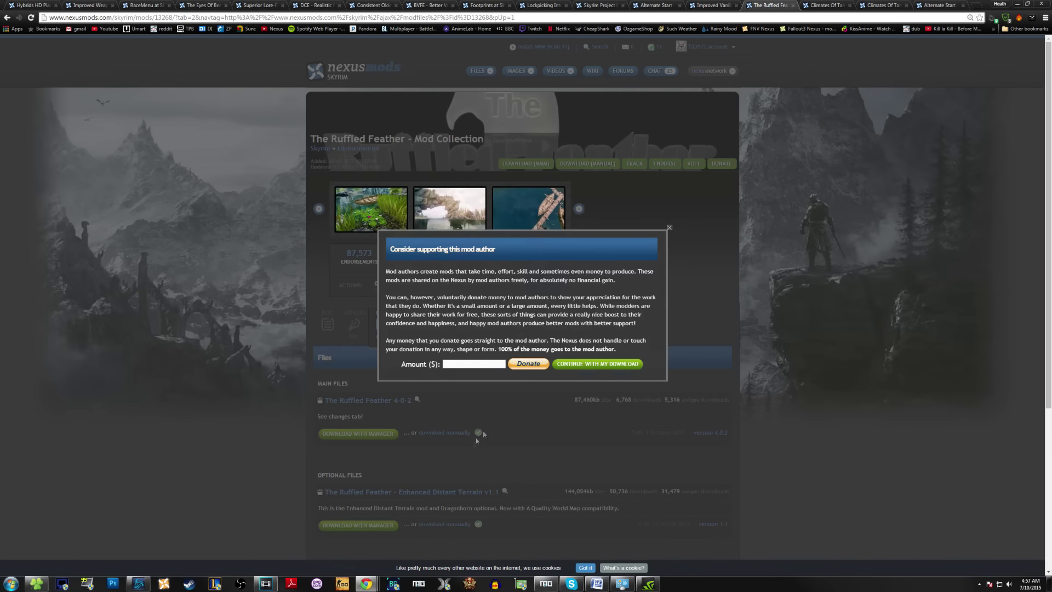
left_click(604, 364)
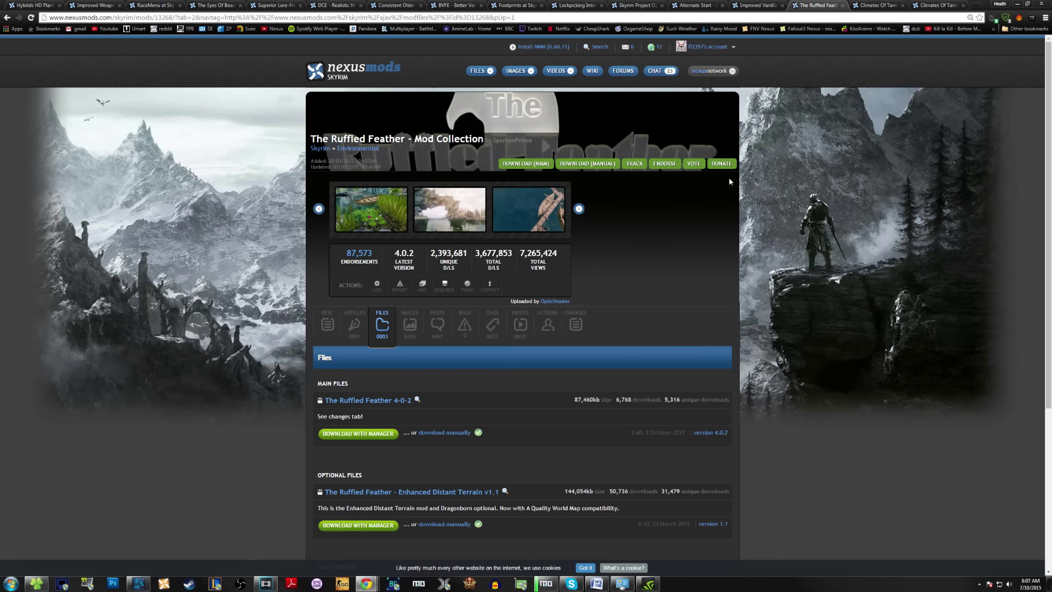
Queue the Climates Of Tamriel Dragonborn Patch and Sounds file, past each donation prompt.
key("ctrl+Tab")
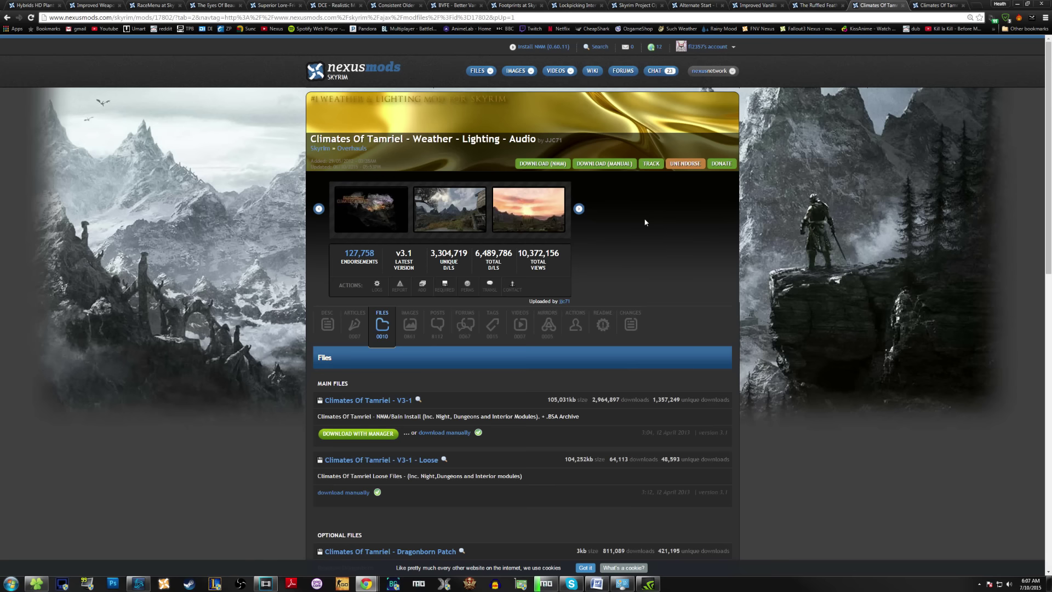
scroll(645, 222, "down", 3)
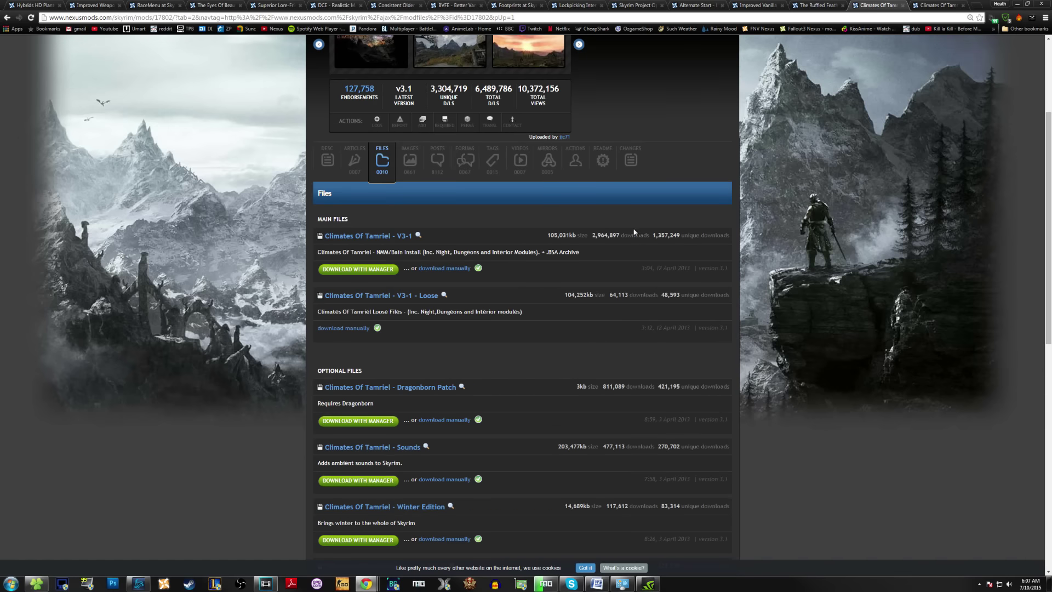
scroll(663, 233, "down", 1)
left_click(355, 381)
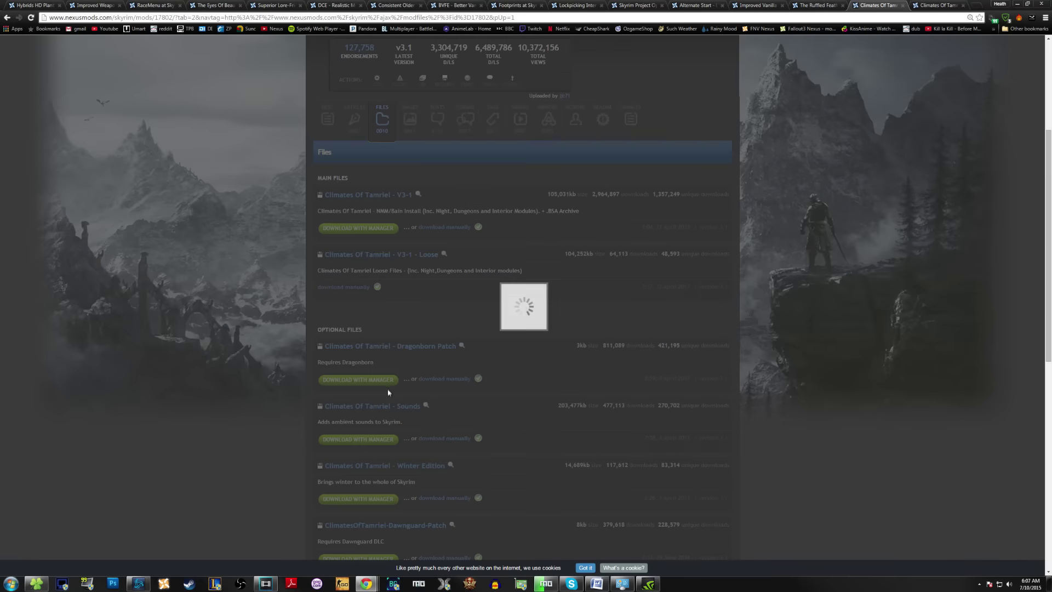
left_click(594, 365)
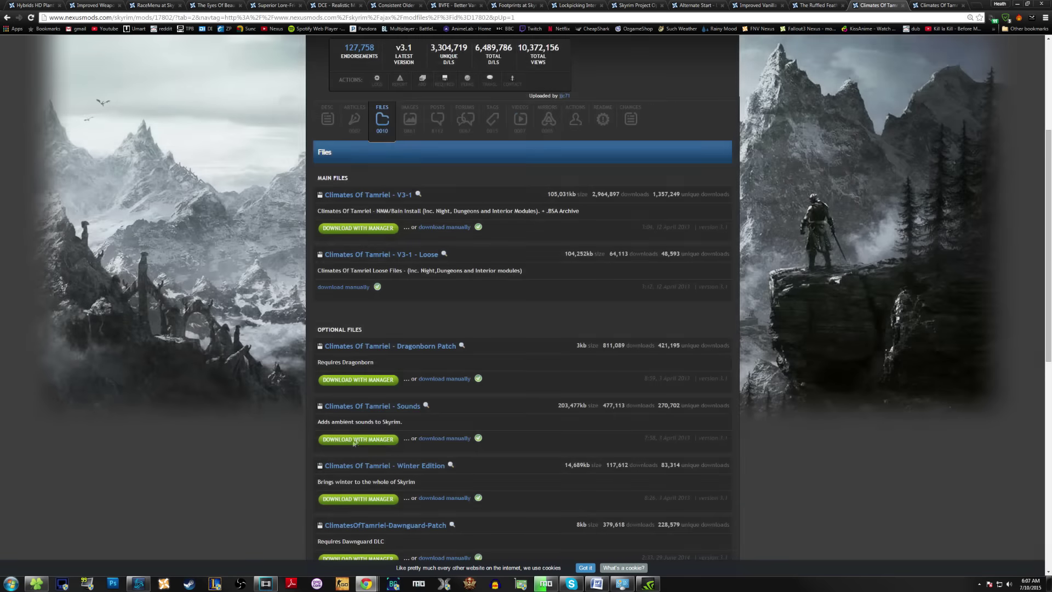
left_click(351, 440)
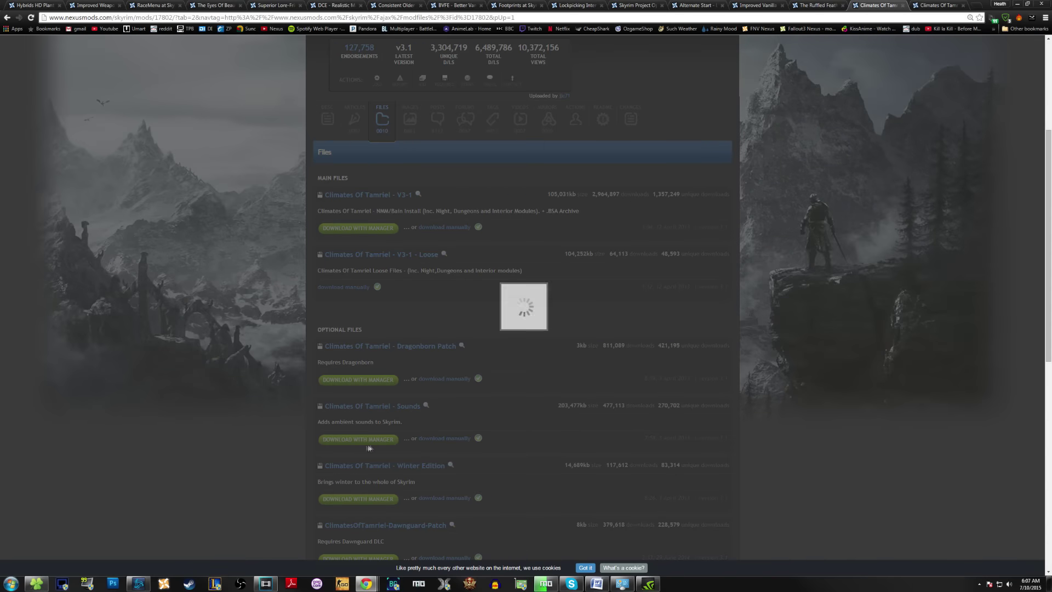
left_click(586, 366)
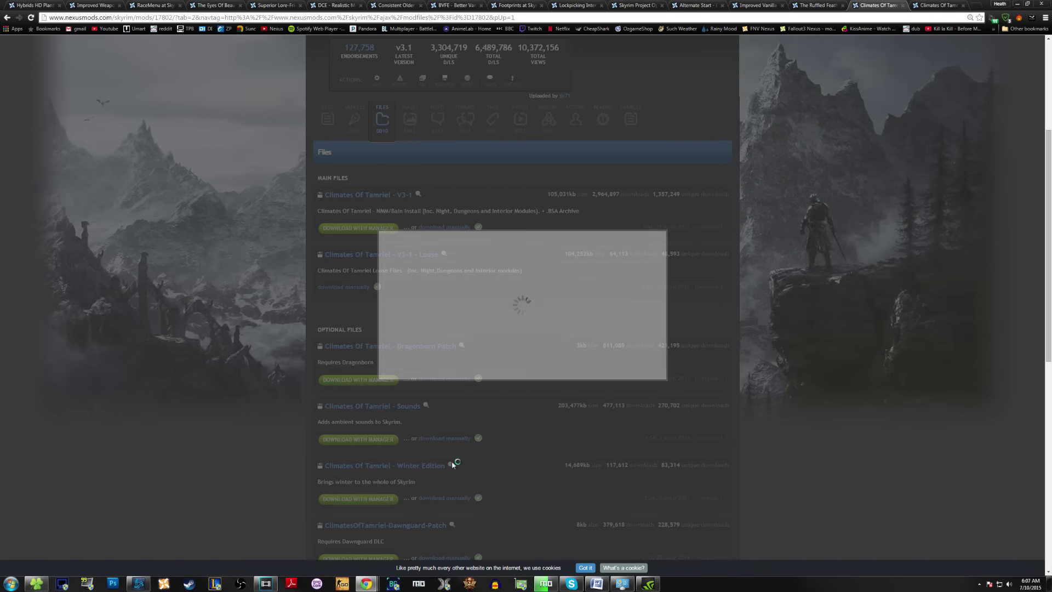
Queue the Dawnguard and Sound-Dawnguard patches, continuing past each donation prompt.
scroll(339, 477, "down", 2)
left_click(342, 477)
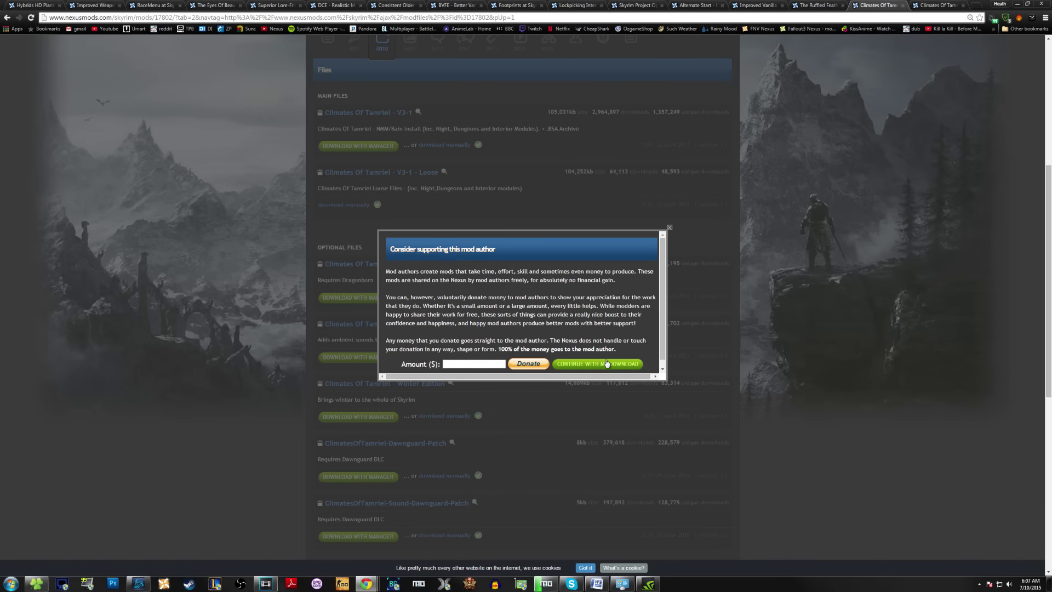
left_click(602, 364)
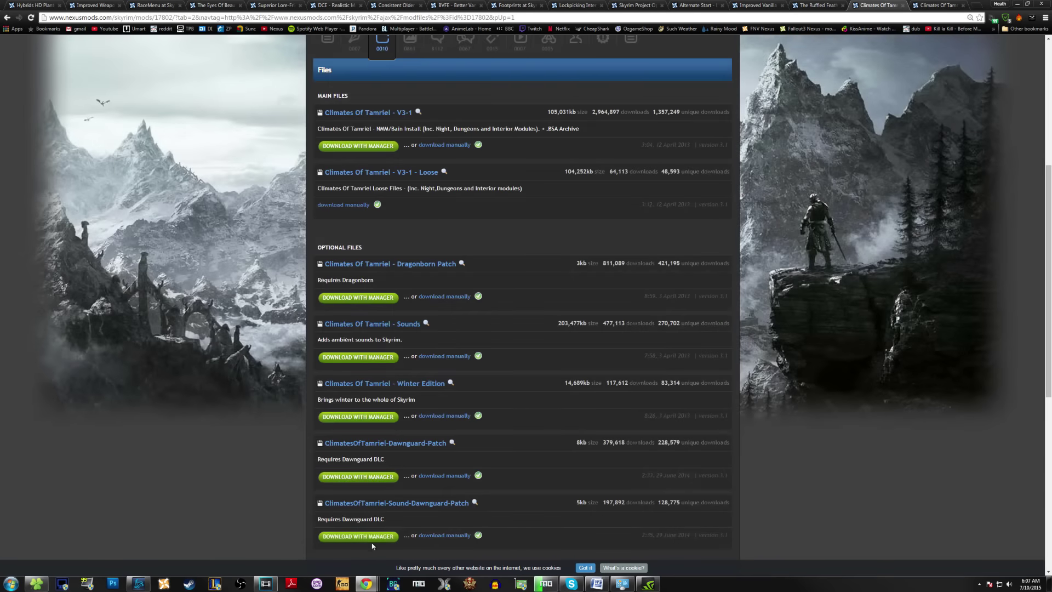
left_click(372, 538)
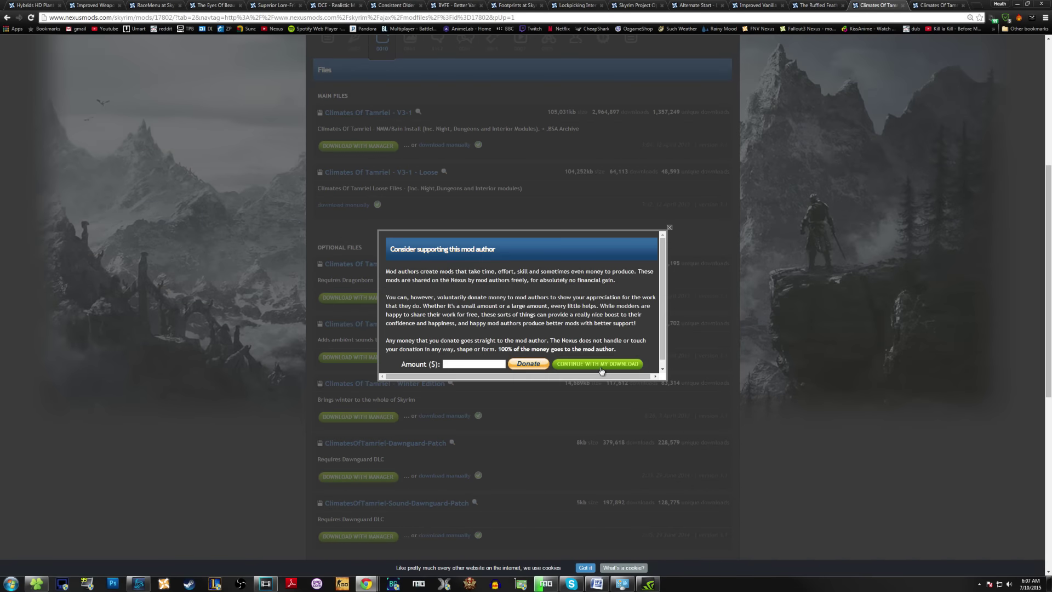
left_click(600, 366)
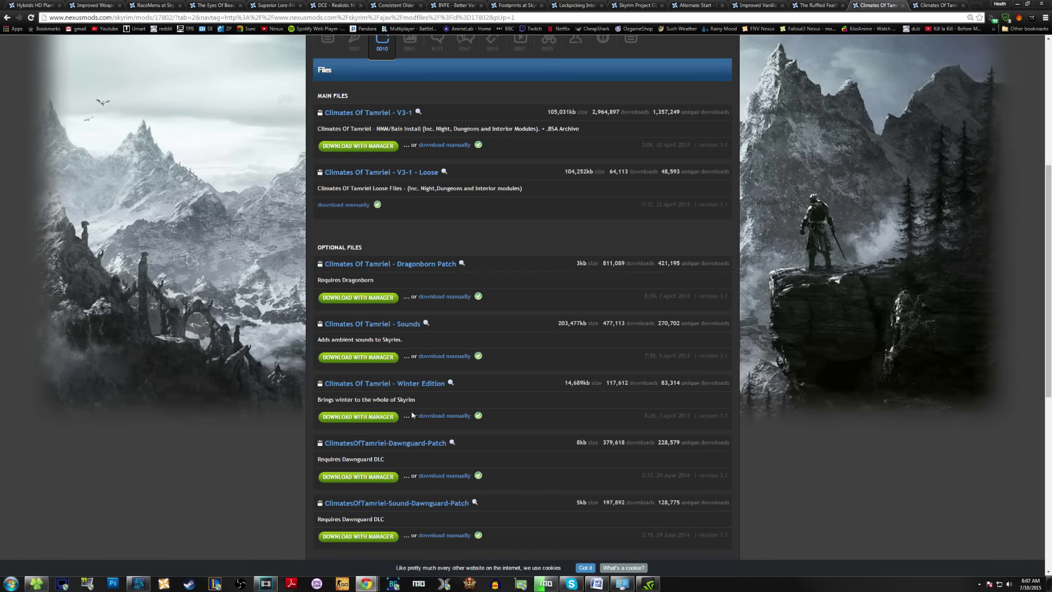
scroll(412, 414, "down", 1)
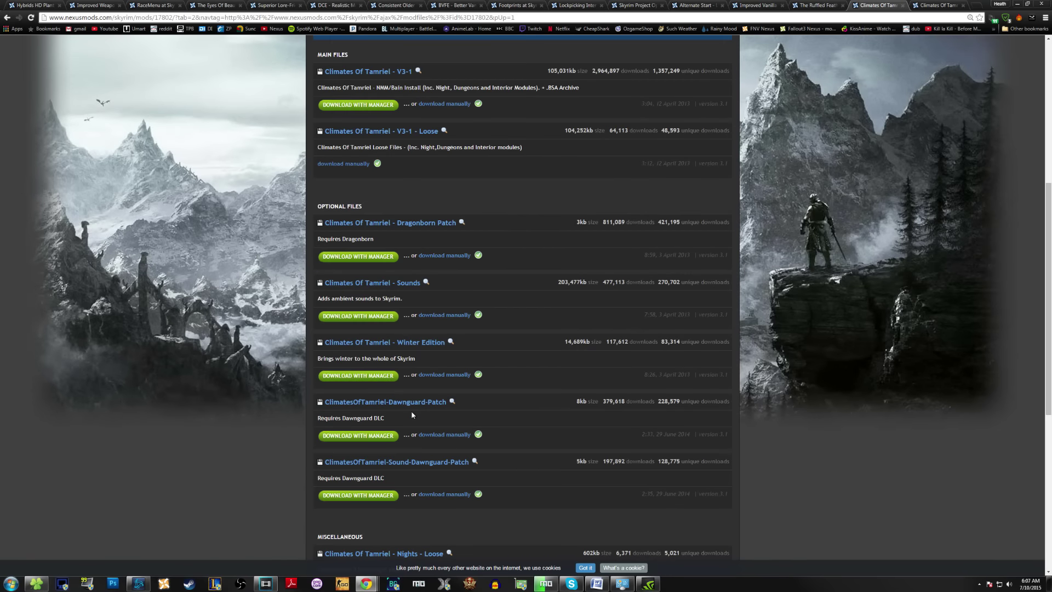
scroll(507, 336, "up", 5)
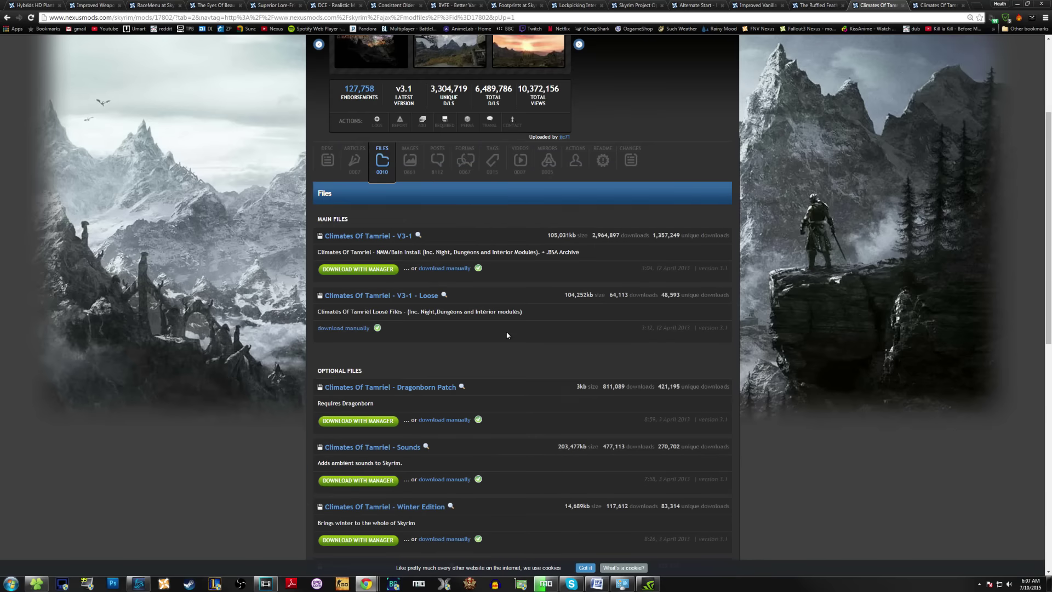
left_click(932, 5)
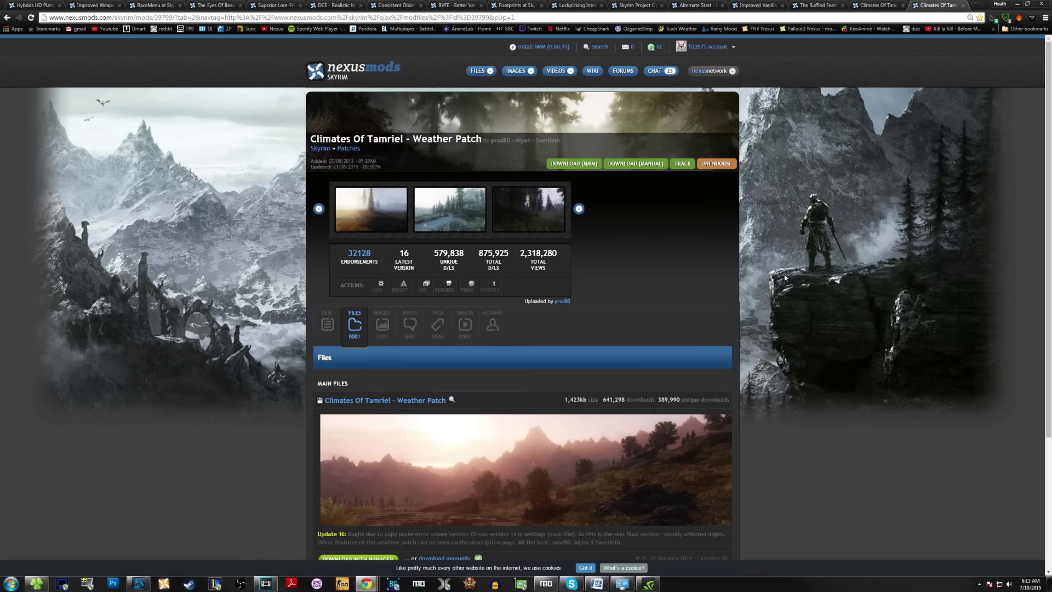
Send Climates Of Tamriel - Weather Patch to Mod Organizer, continuing past the requirements notice.
scroll(785, 278, "down", 1)
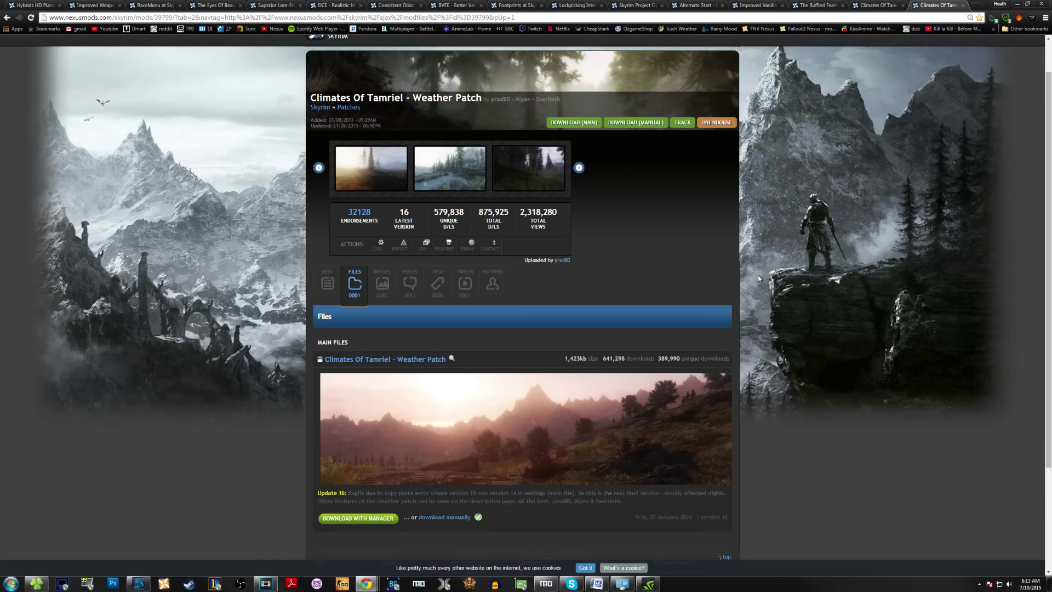
left_click(346, 515)
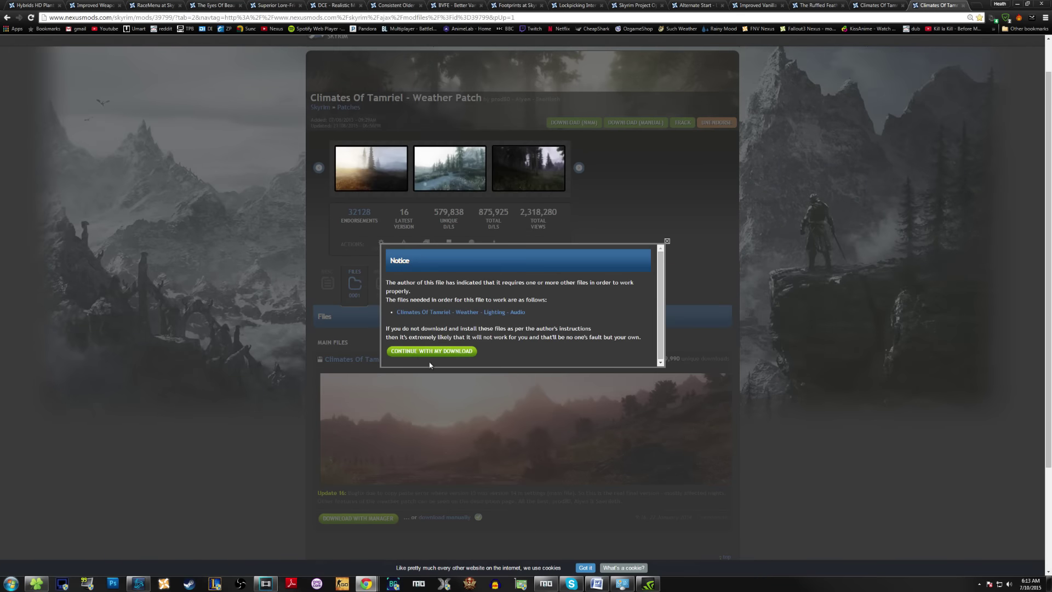
left_click(430, 350)
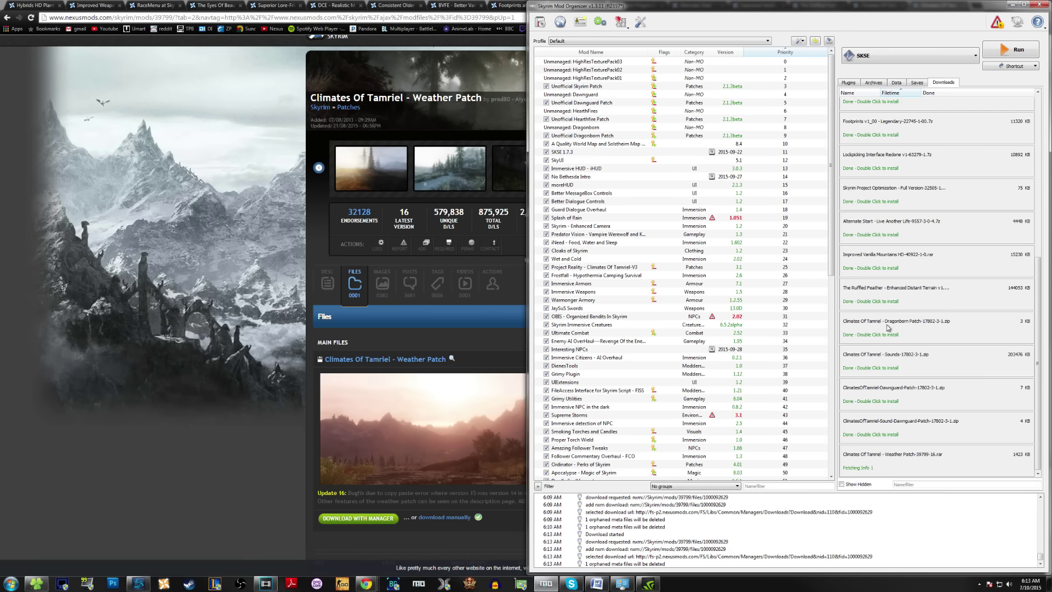
Install Hybrids HD Plants and Herbs Retexture with its Data folder set as data directory.
scroll(885, 329, "up", 3)
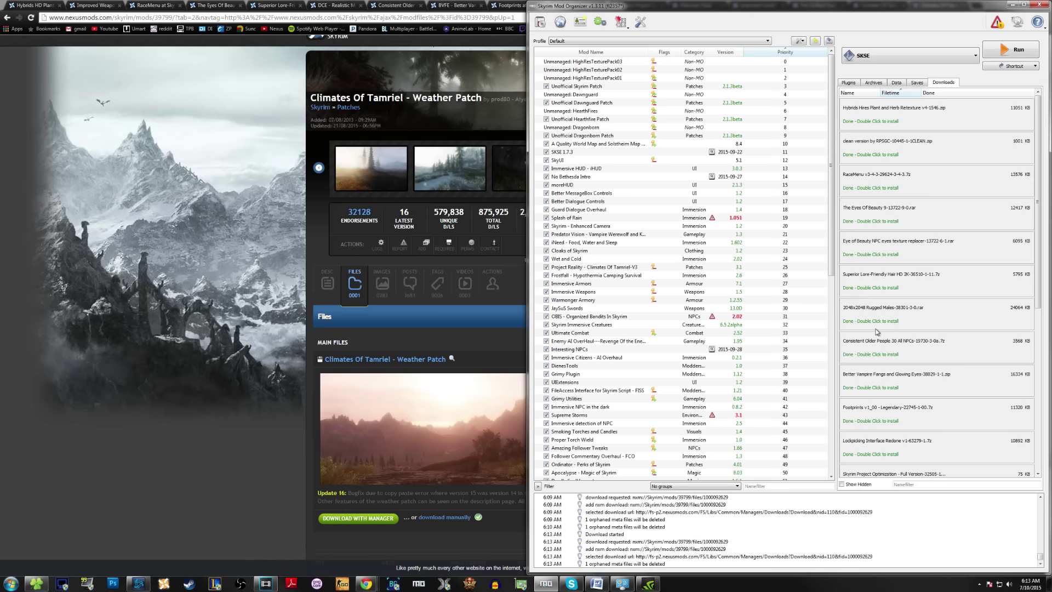
double_click(868, 121)
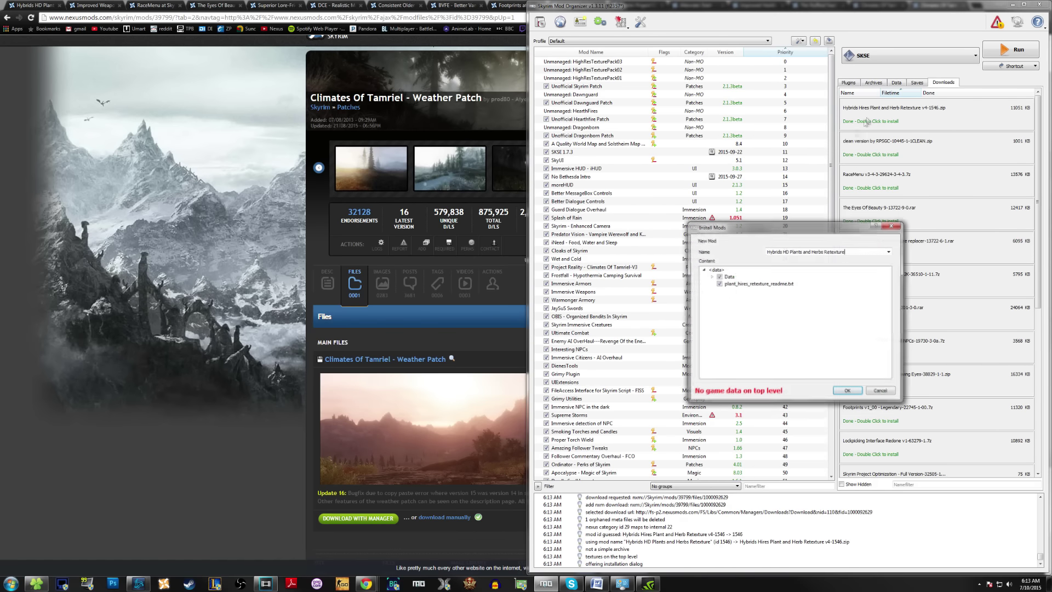
right_click(729, 276)
left_click(750, 284)
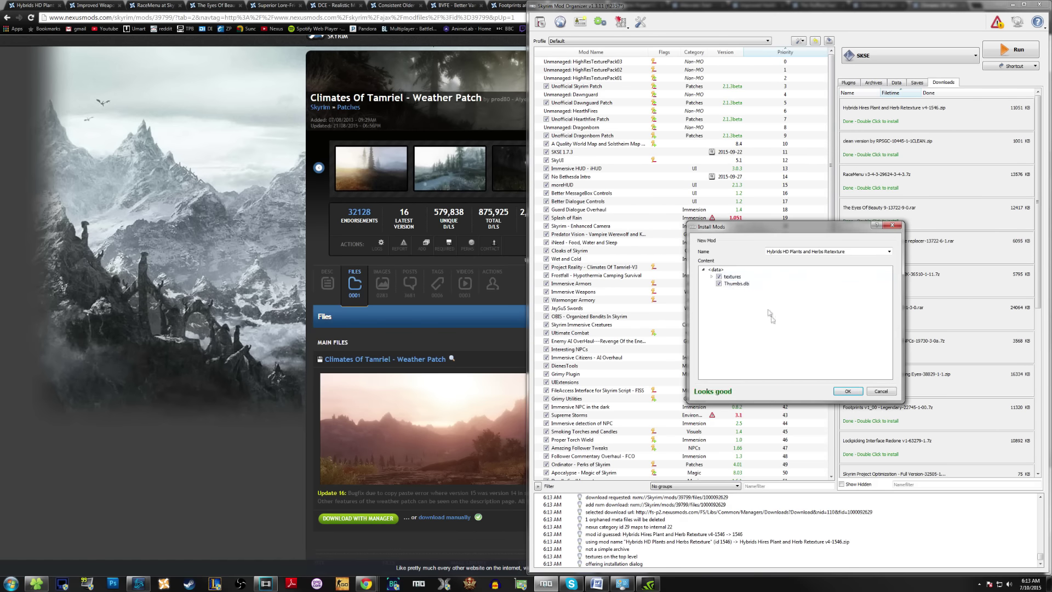
left_click(847, 390)
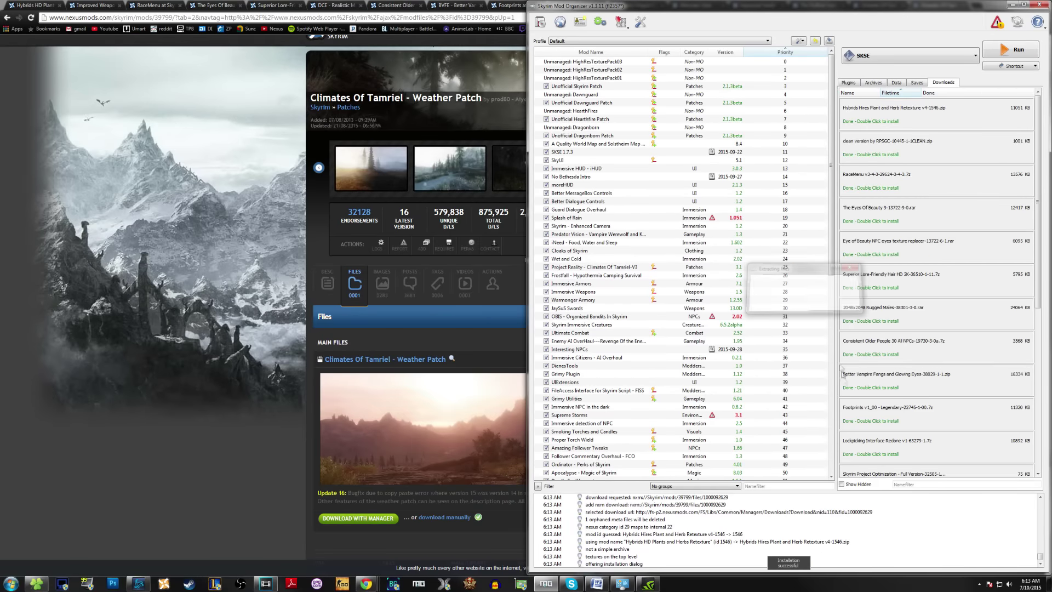
Install the weapon impact download as 'Improved Weapon Impact', with its top folder as data directory.
double_click(866, 154)
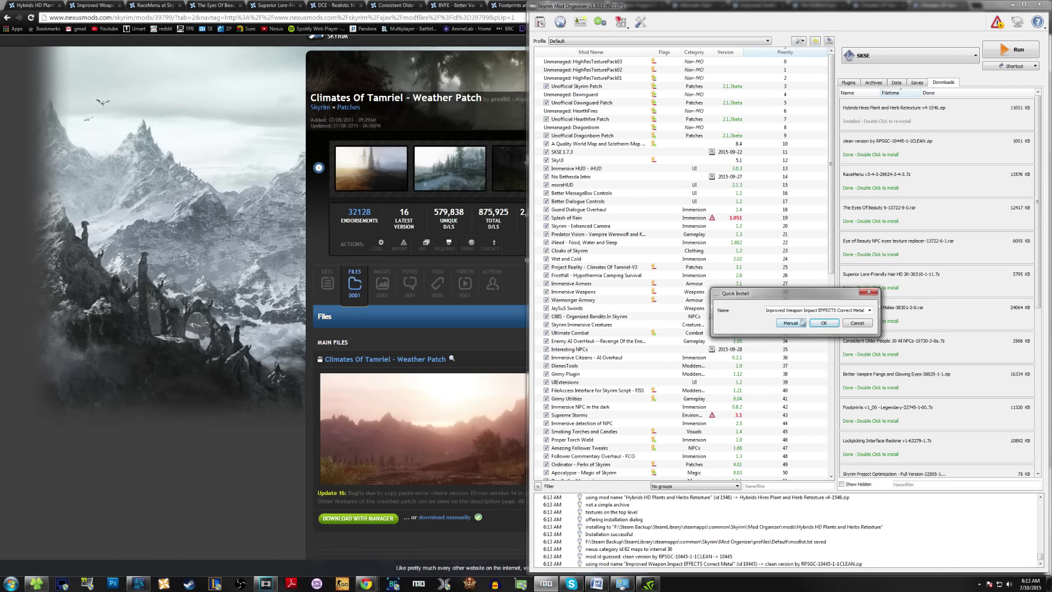
left_click_drag(817, 310, 866, 310)
key("BackSpace")
type("t")
key("Delete")
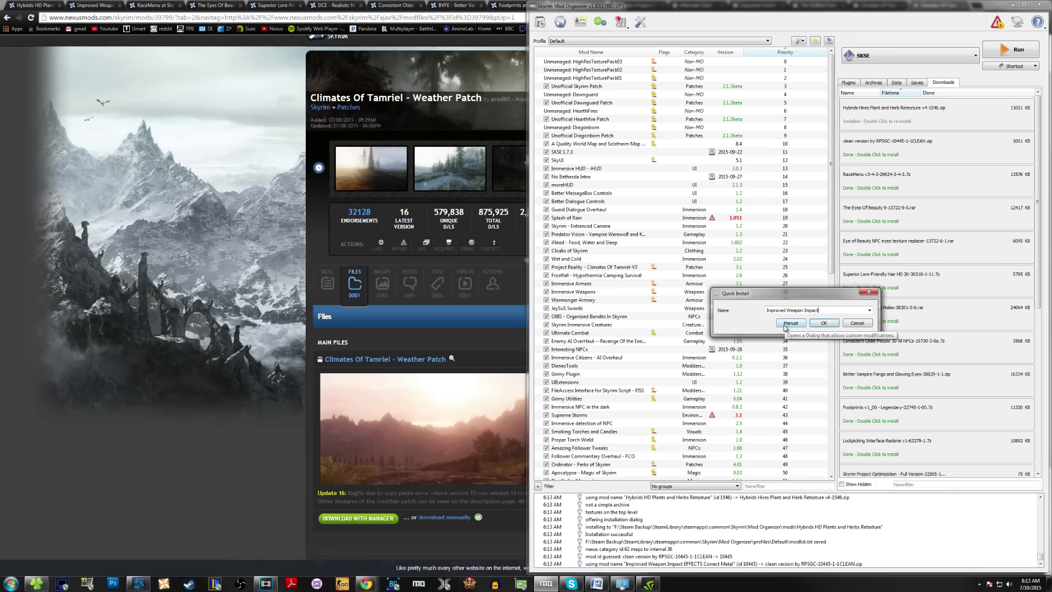
left_click(785, 323)
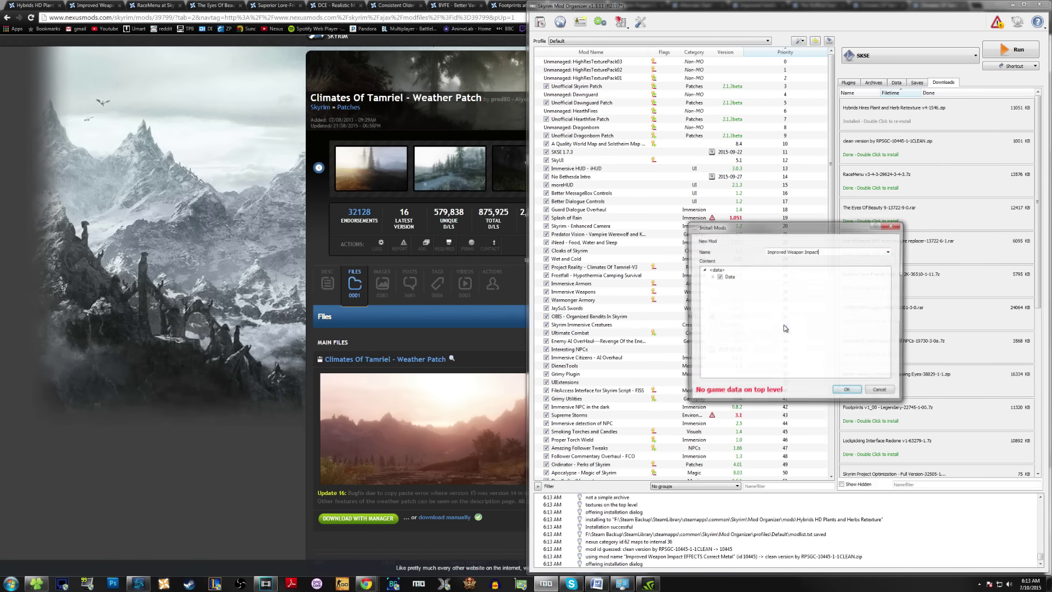
right_click(722, 276)
left_click(759, 277)
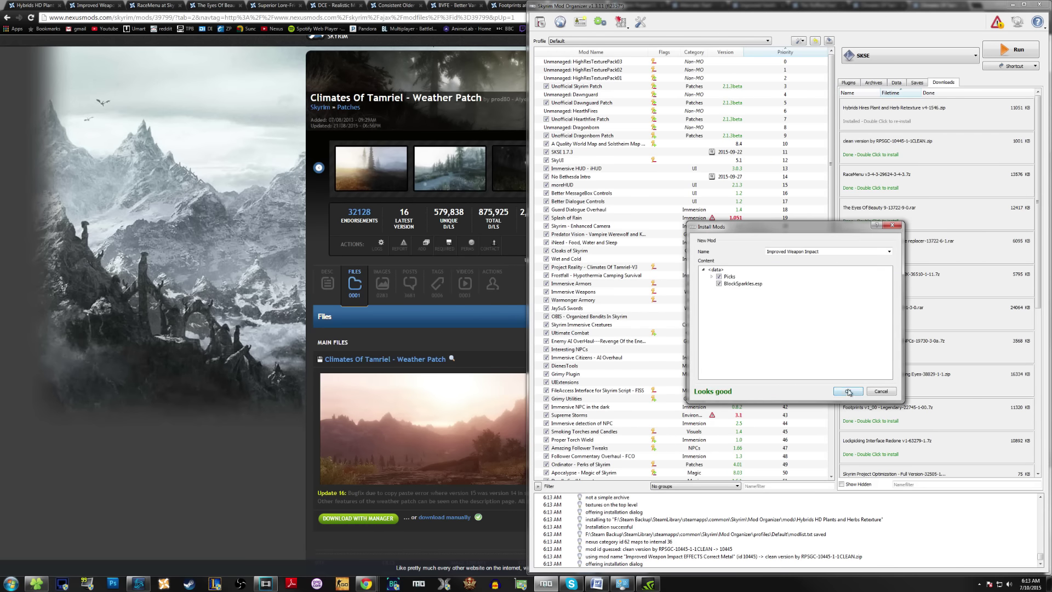
left_click(848, 391)
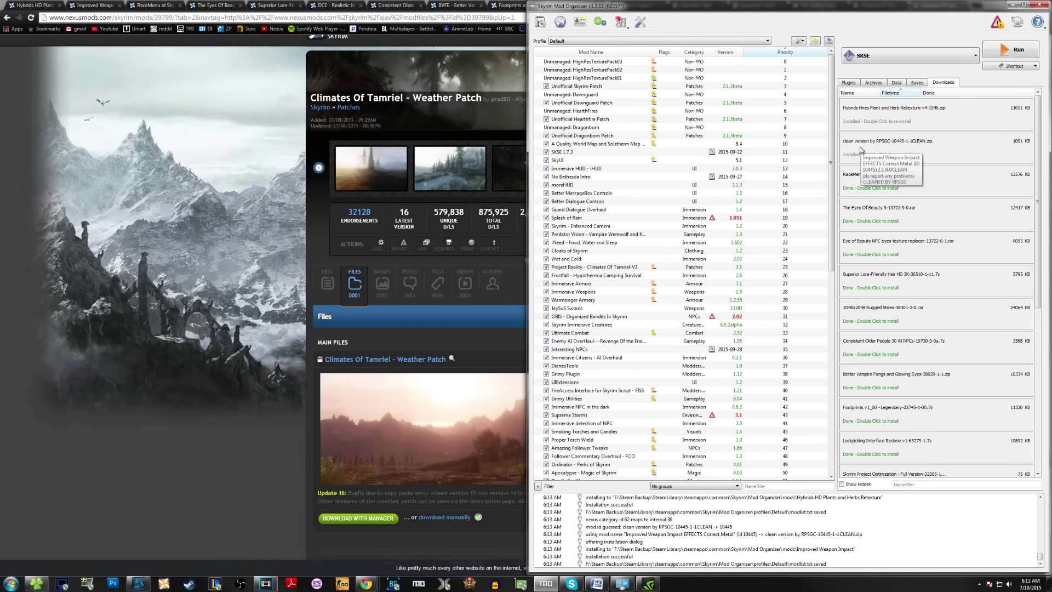
Install RaceMenu through the manual installer.
double_click(866, 183)
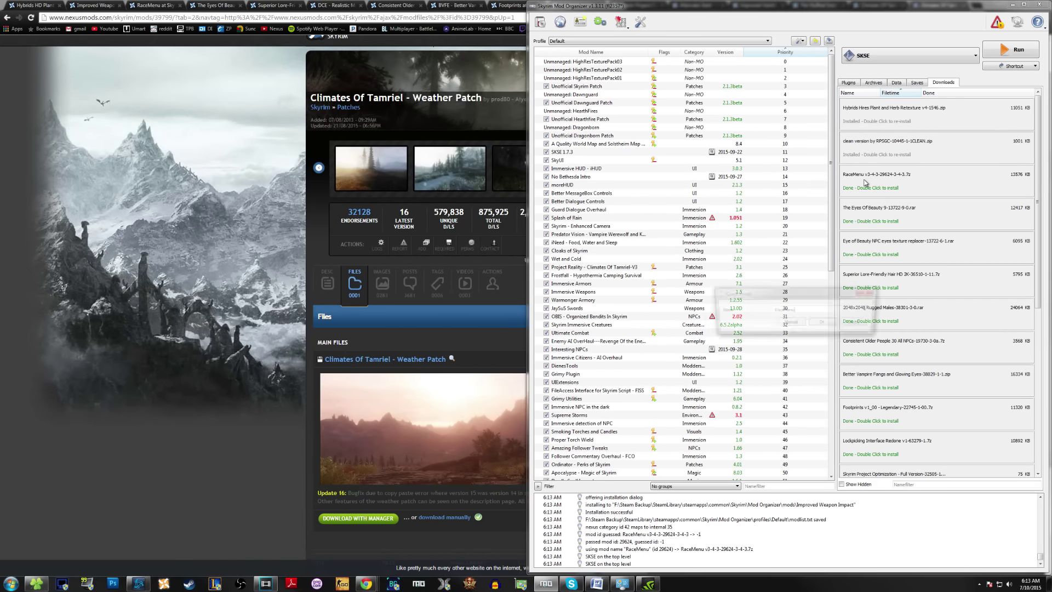
left_click(791, 323)
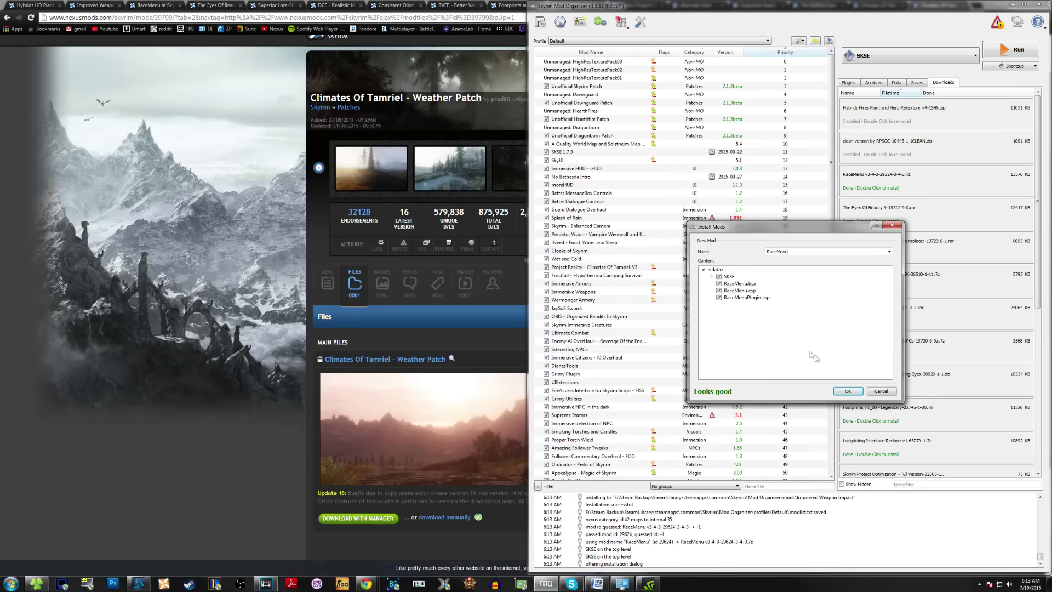
left_click(849, 397)
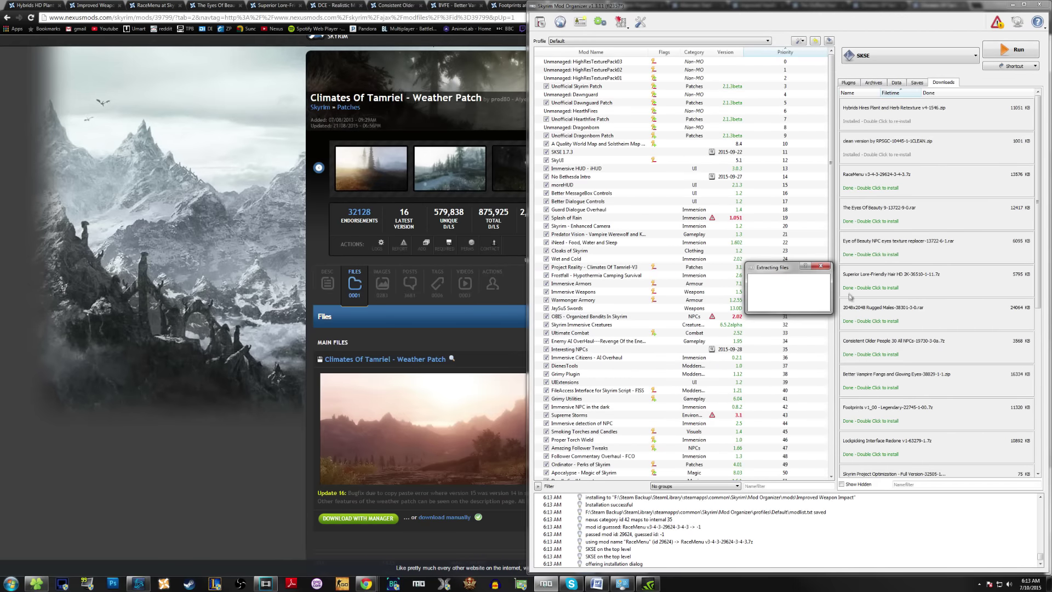
Install The Eyes Of Beauty and merge its NPC eye textures into the same mod.
double_click(866, 216)
left_click(791, 323)
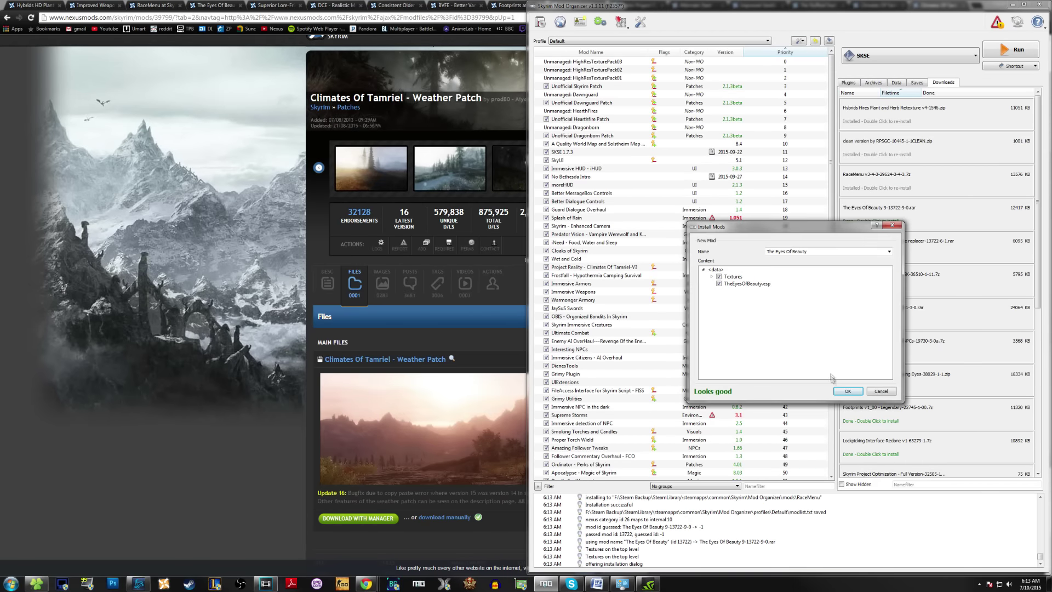
left_click(841, 393)
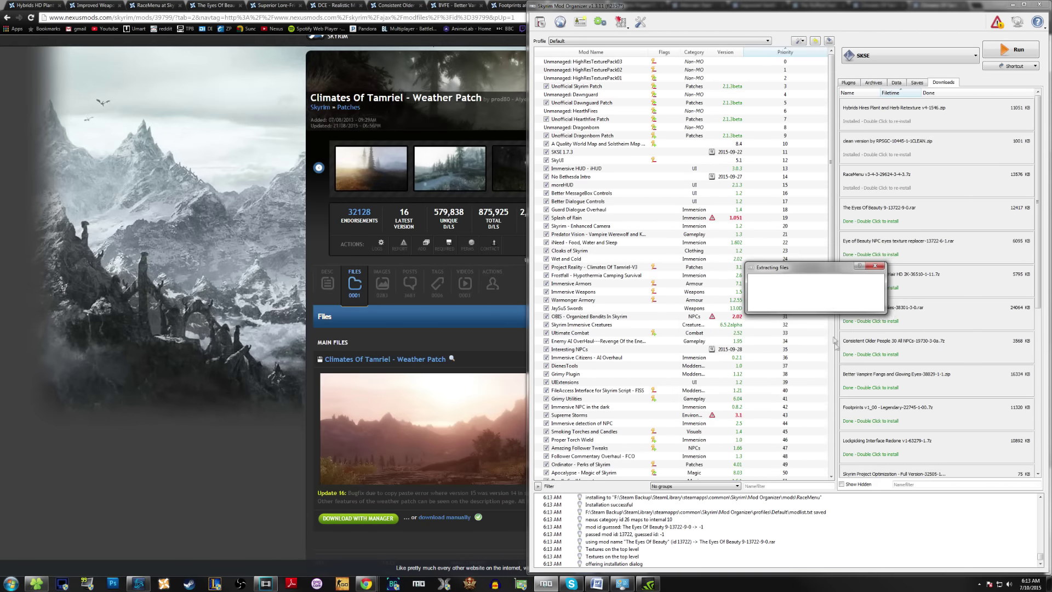
double_click(856, 247)
left_click(791, 323)
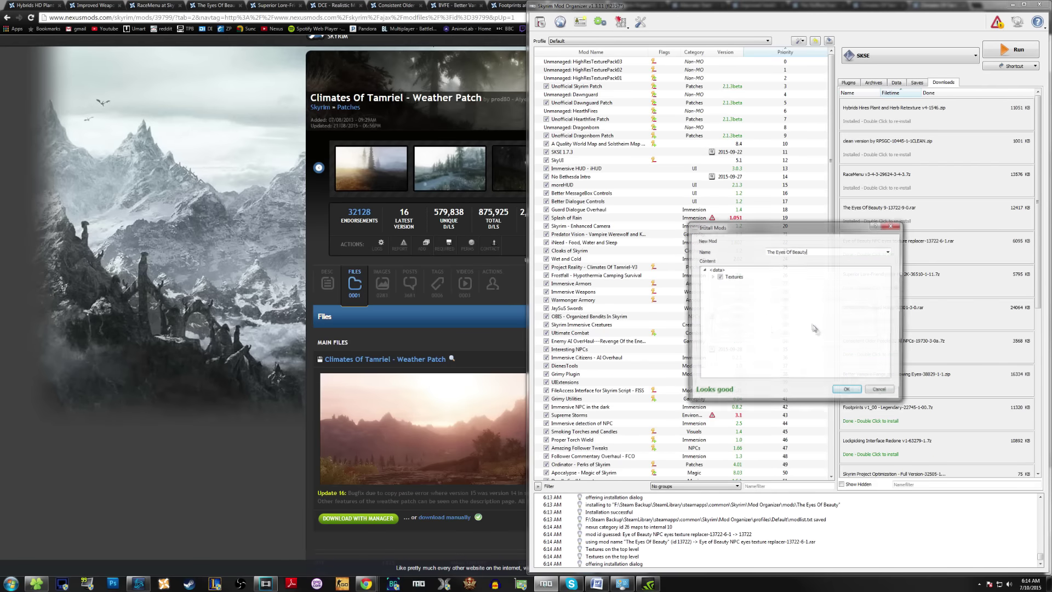
left_click(848, 391)
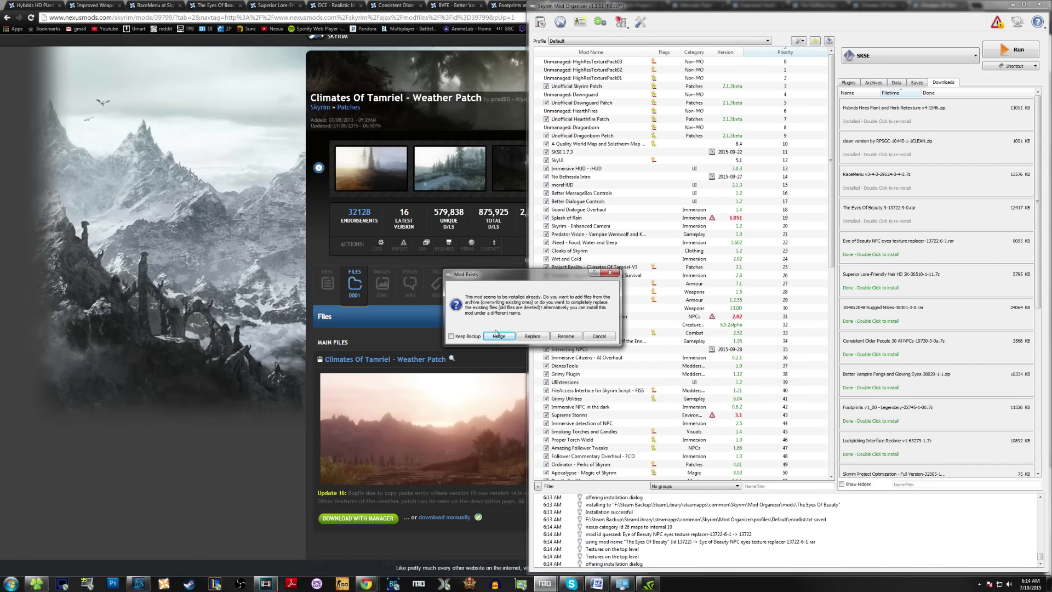
left_click(499, 336)
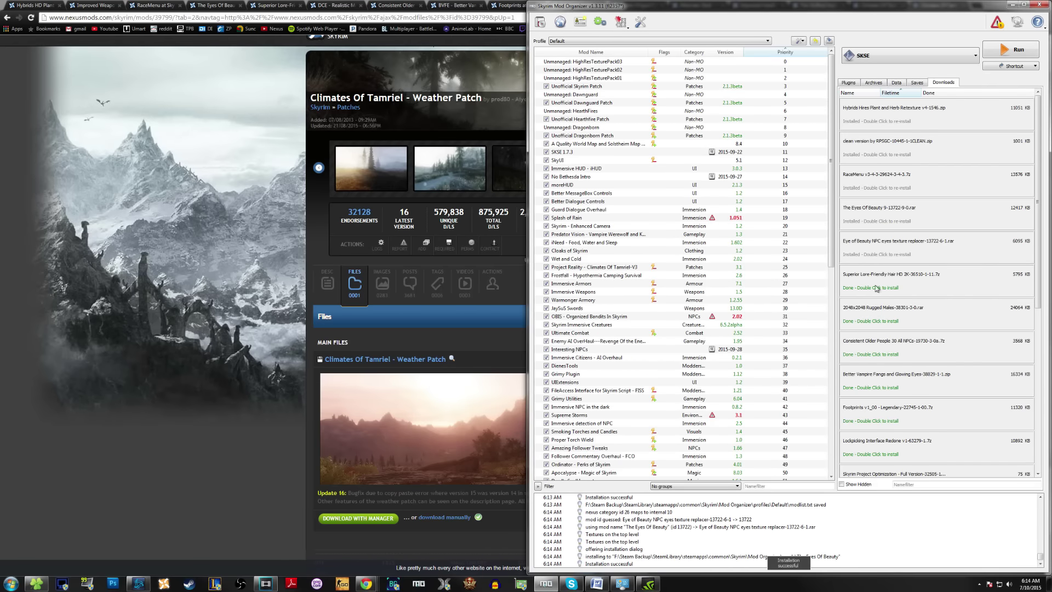
Install Superior Lore-Friendly Hair HD textures through the manual installer.
double_click(876, 288)
left_click(791, 323)
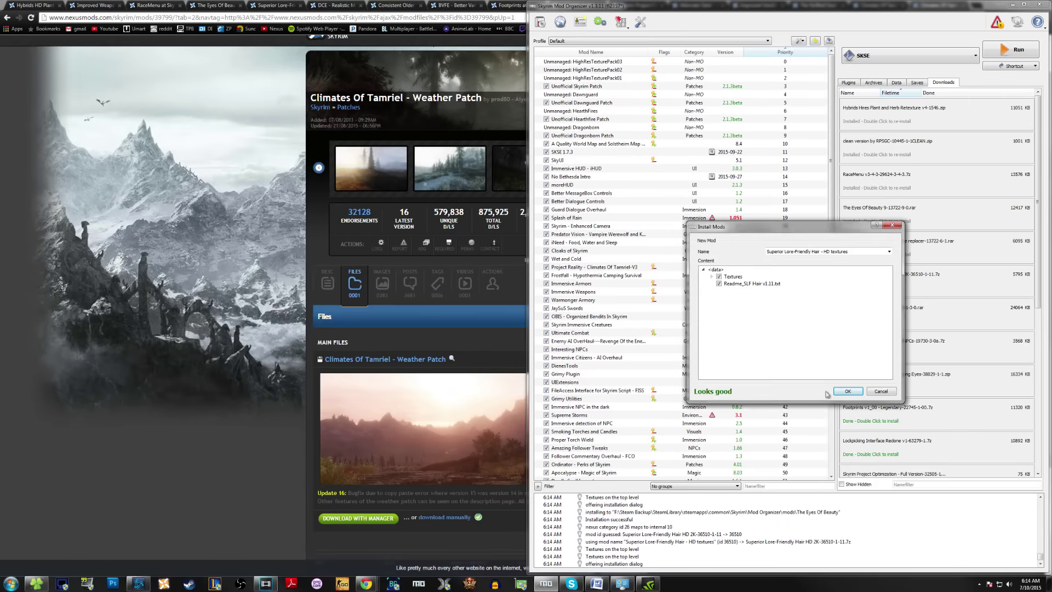
left_click(844, 392)
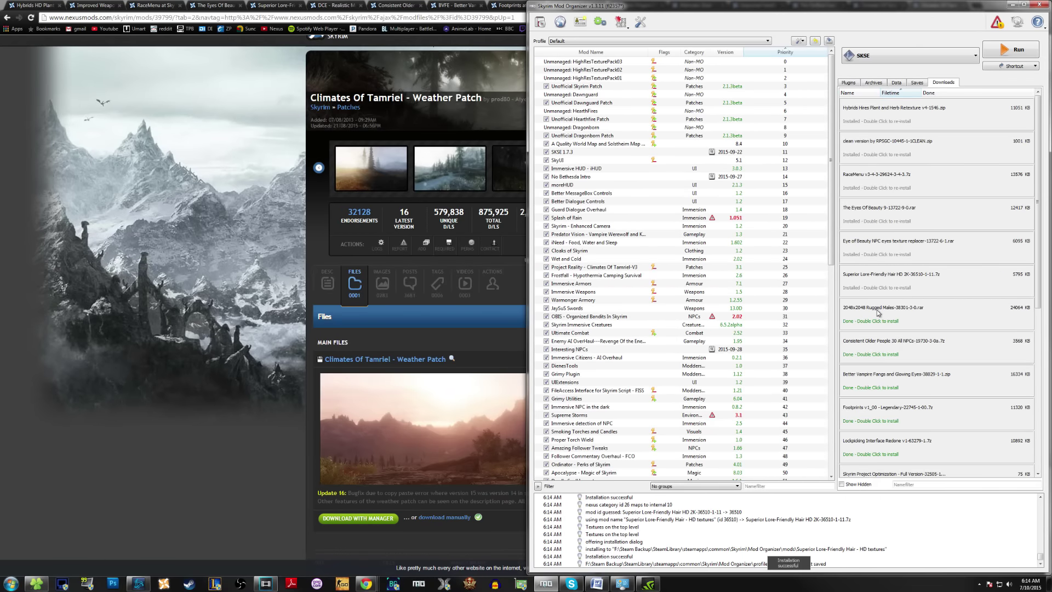
Install DCE Realistic Male Face and Consistent Older People, setting their nested data folders as root.
double_click(878, 312)
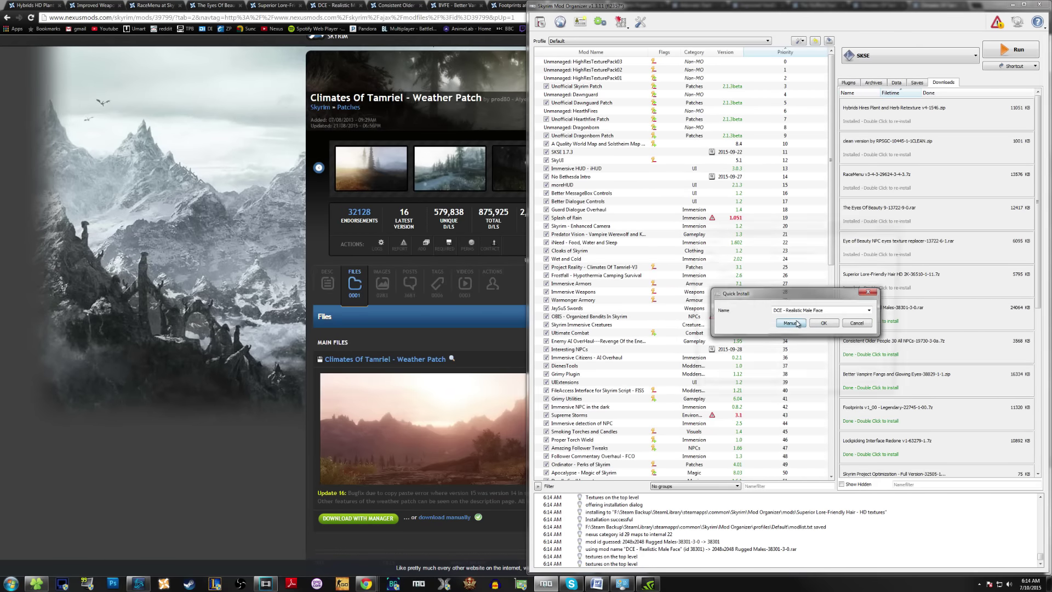
left_click(772, 331)
left_click(712, 276)
right_click(737, 284)
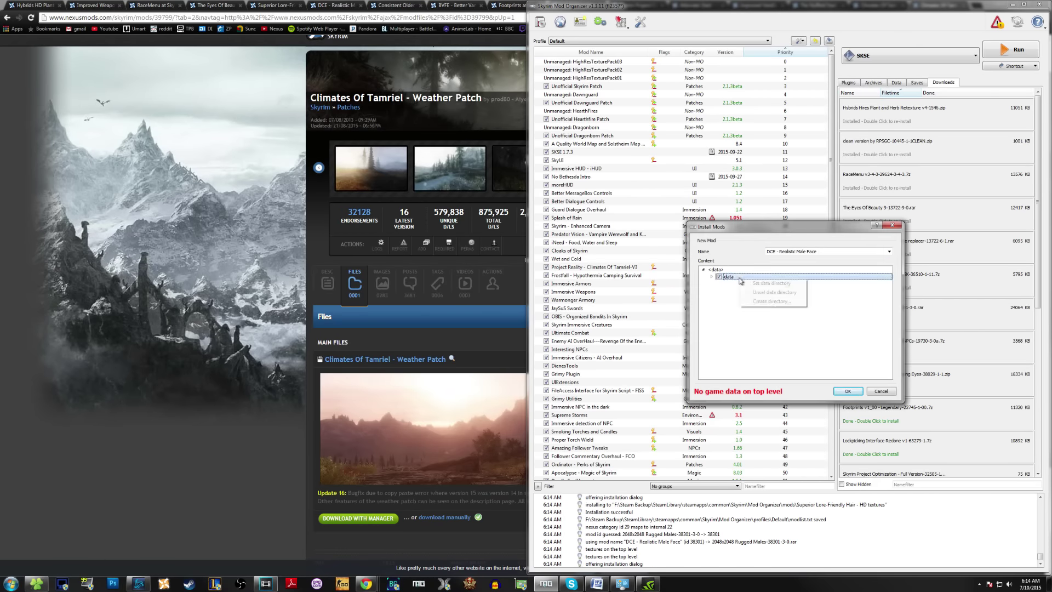
left_click(765, 292)
left_click(845, 391)
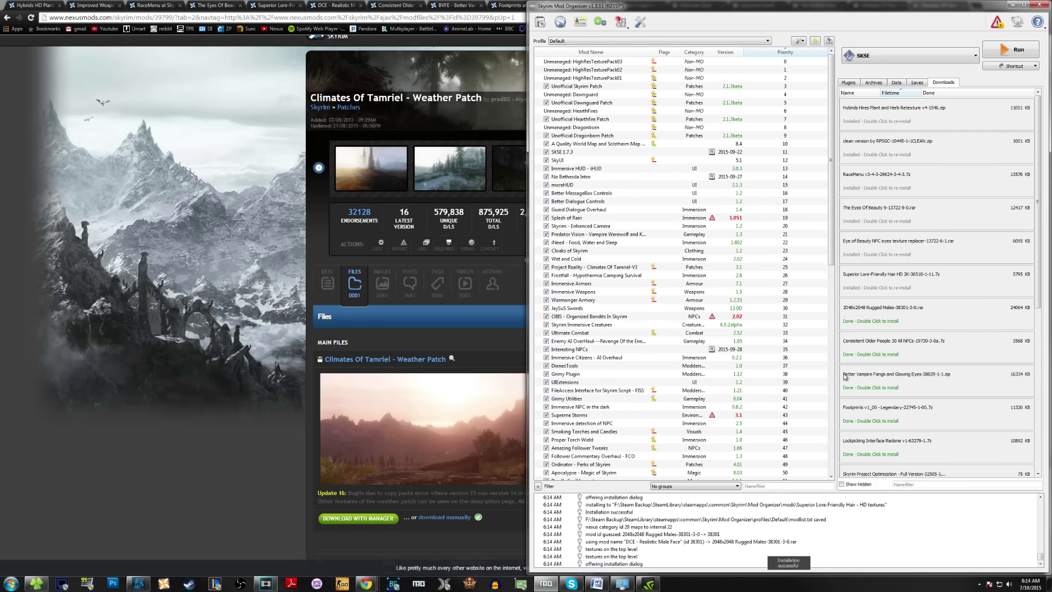
double_click(850, 355)
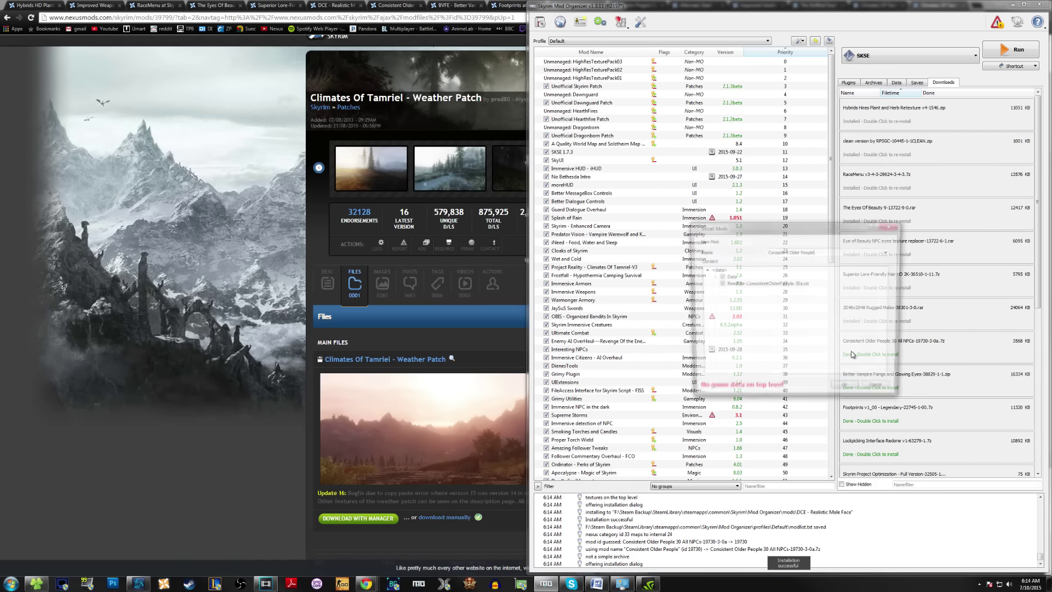
right_click(729, 276)
left_click(760, 281)
left_click(848, 391)
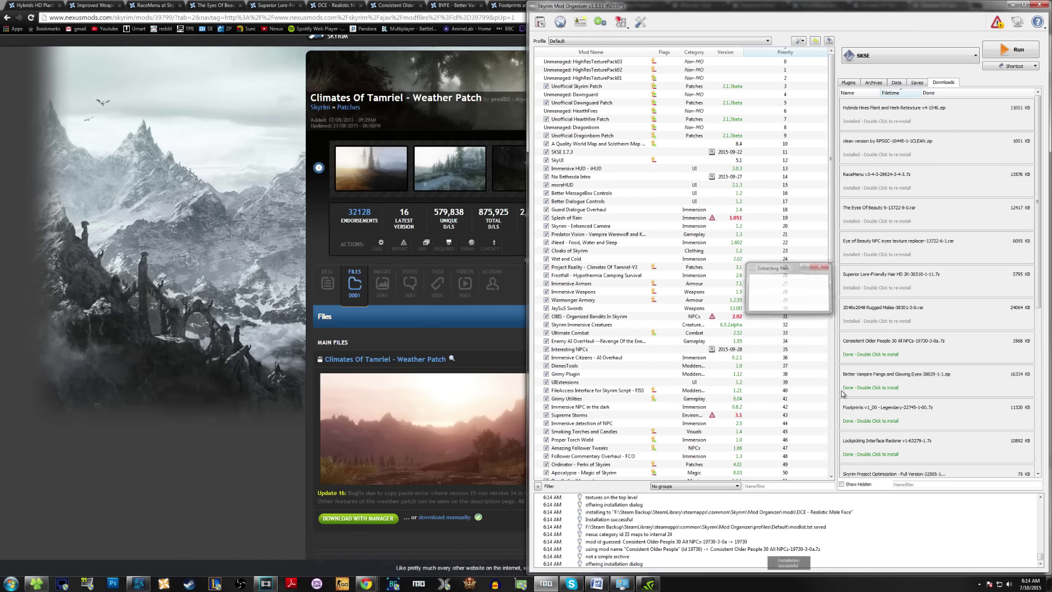
Install BVFE - Better Vampire Fangs and Eyes, Footprints and Lockpicking Interface Redone.
double_click(846, 383)
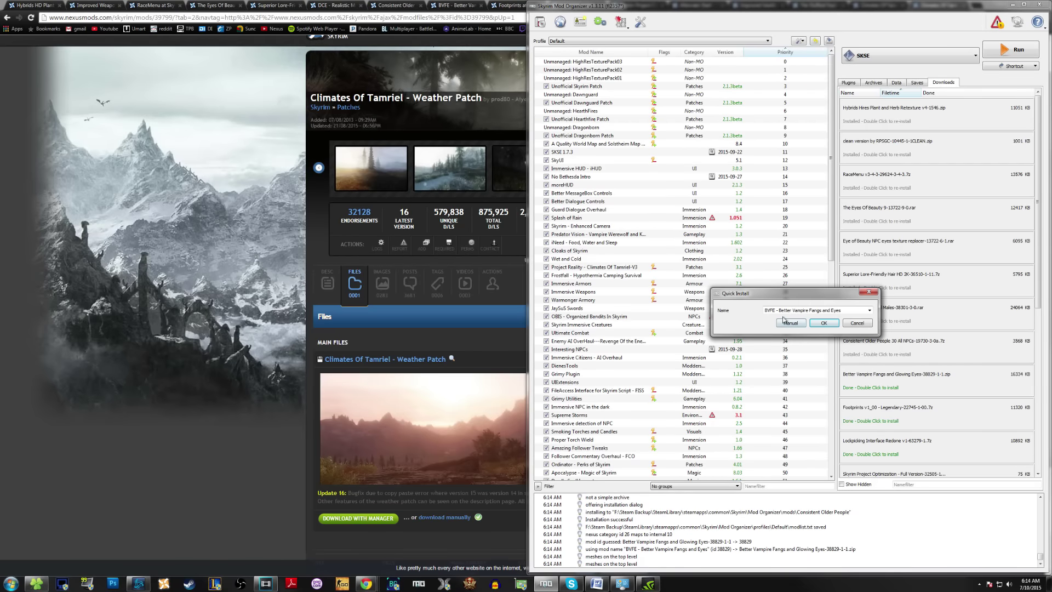
left_click(787, 323)
left_click(848, 390)
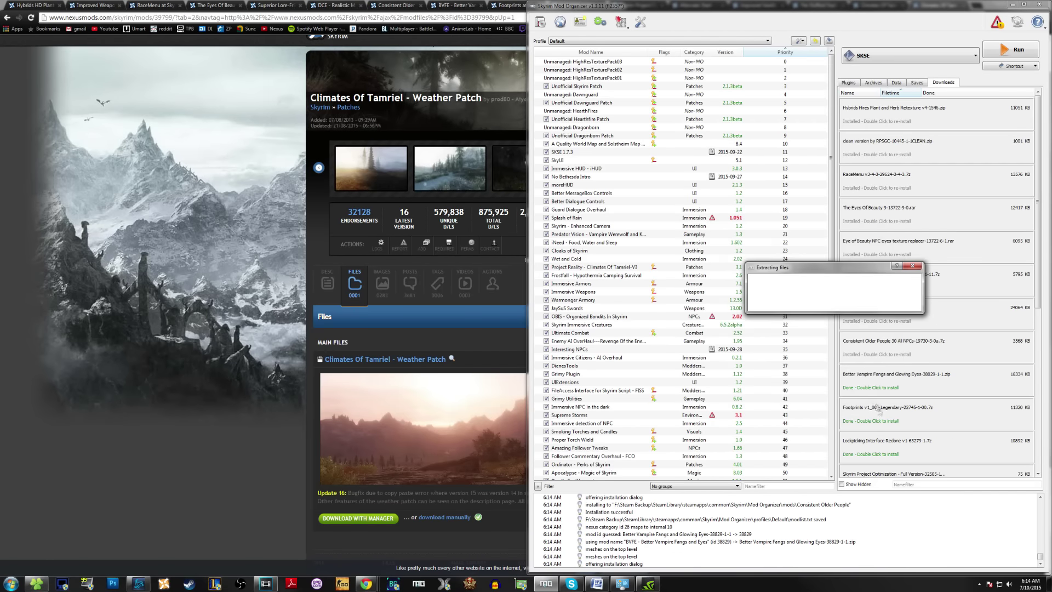
double_click(874, 419)
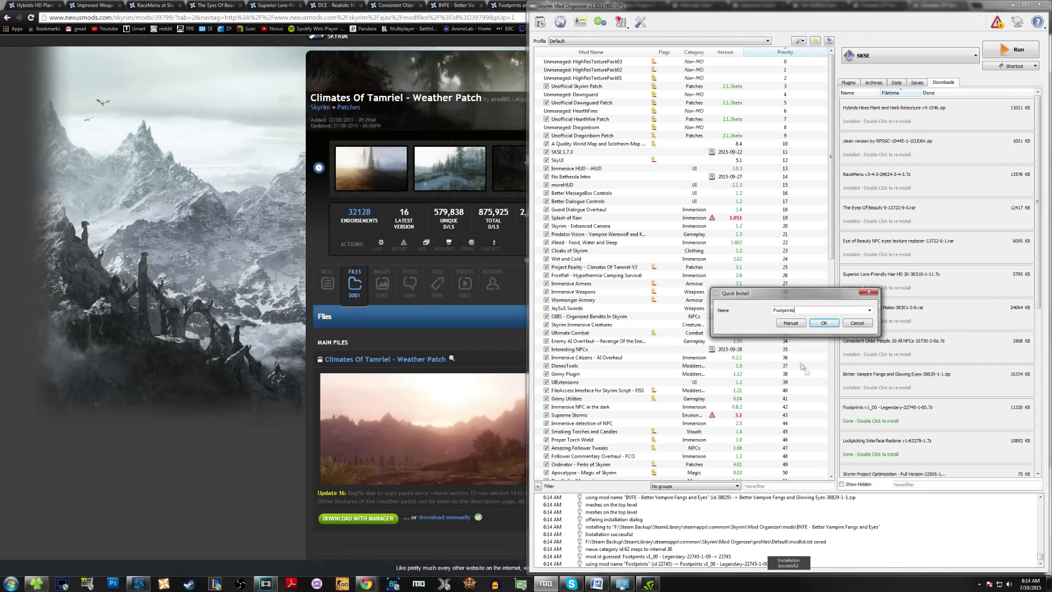
left_click(787, 324)
left_click(849, 391)
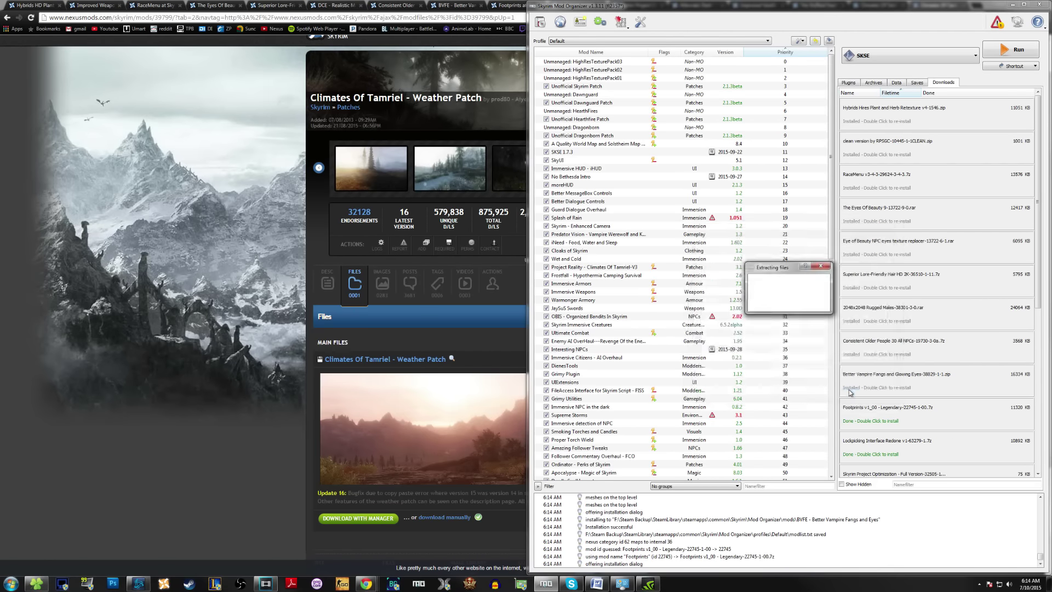
scroll(865, 403, "down", 5)
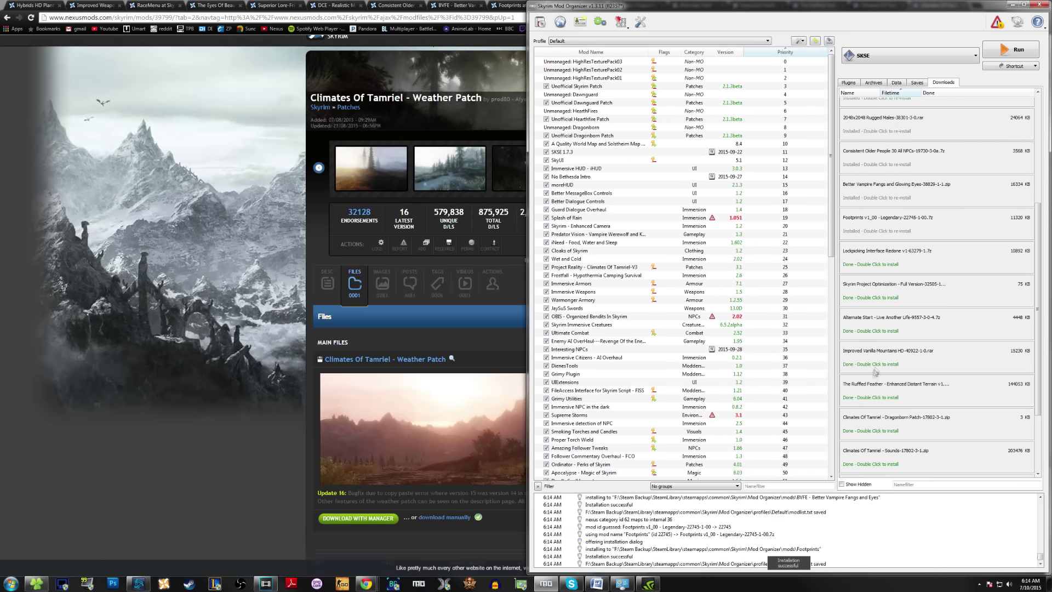
double_click(870, 264)
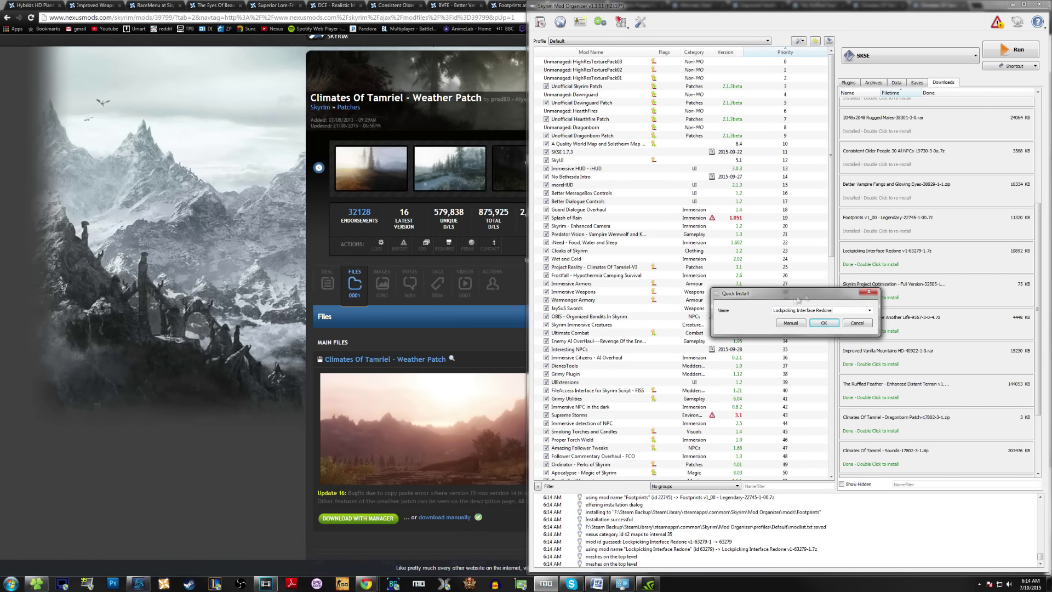
left_click(798, 325)
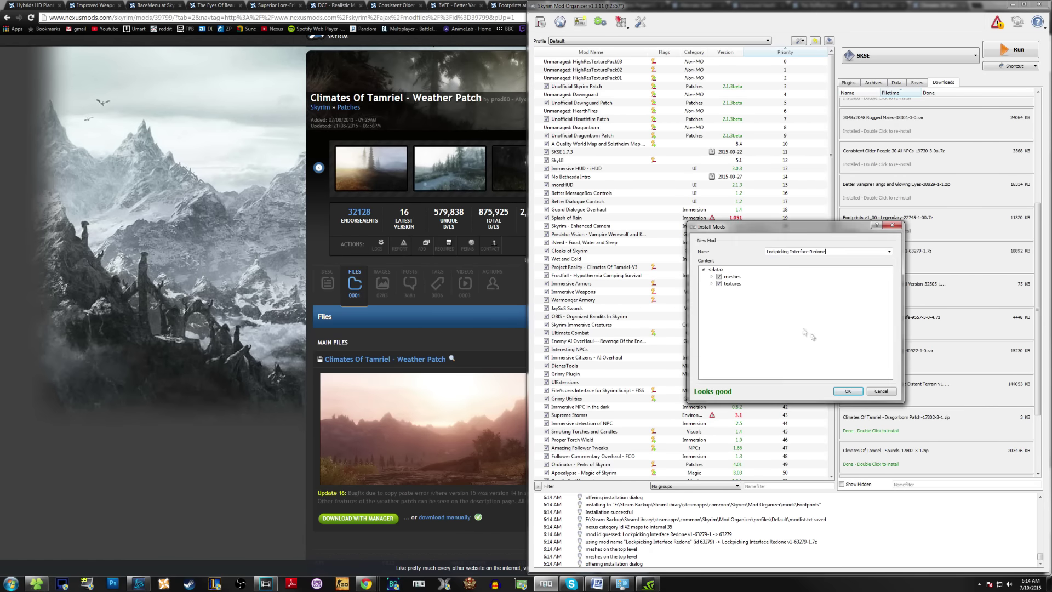
left_click(847, 392)
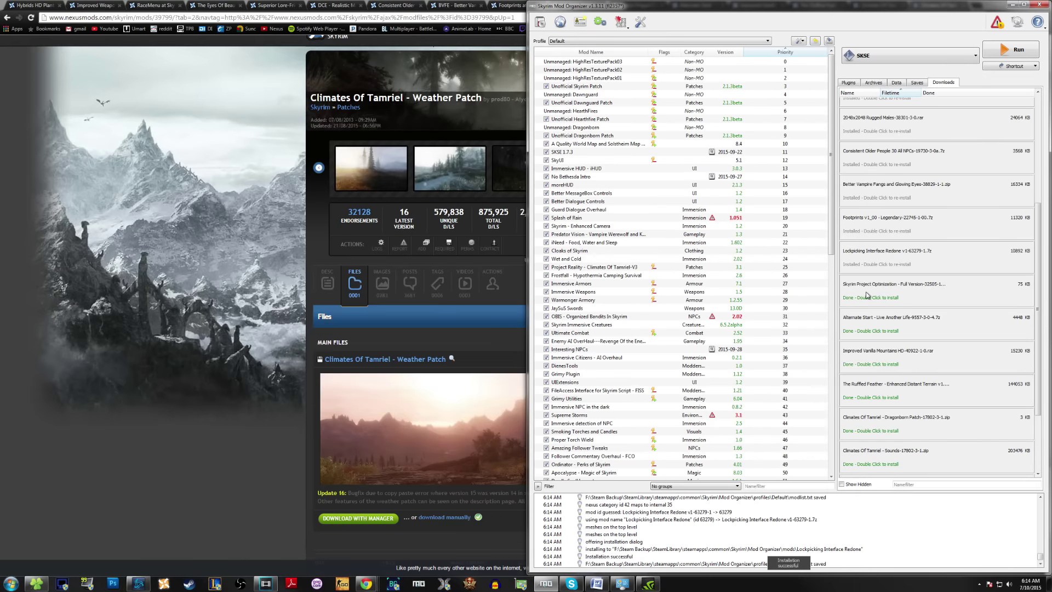
double_click(868, 295)
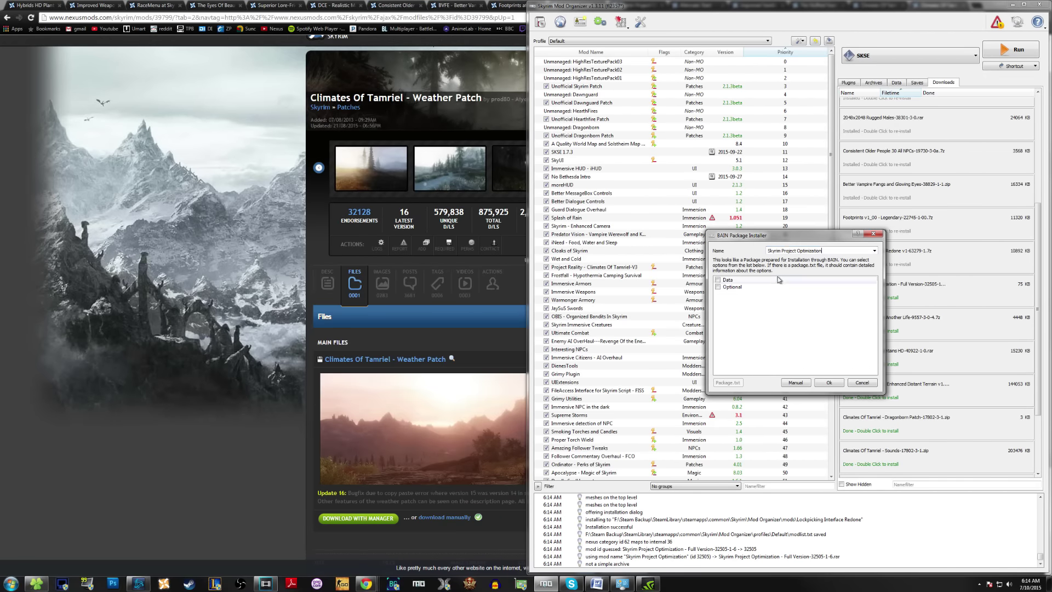
Install Skyrim Project Optimization with its Data/Optional folder set as the data directory.
left_click(789, 385)
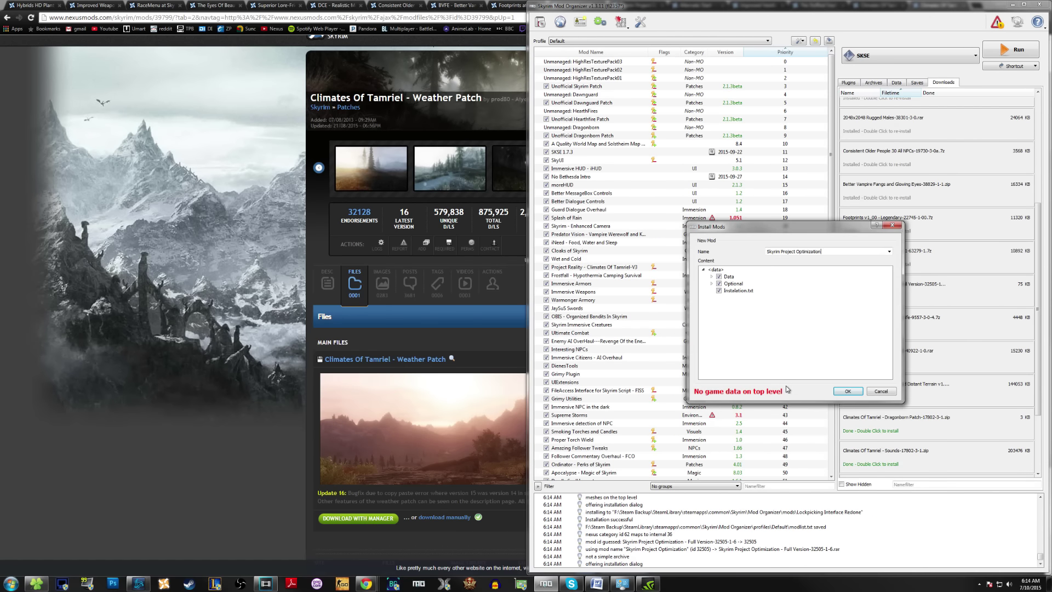
left_click(711, 277)
left_click(712, 291)
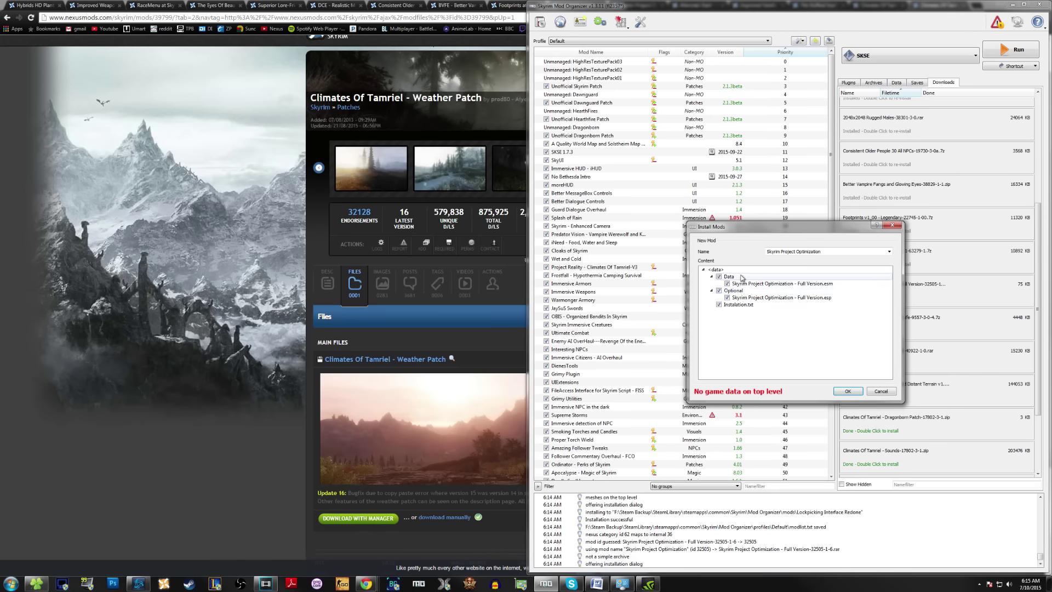
right_click(726, 291)
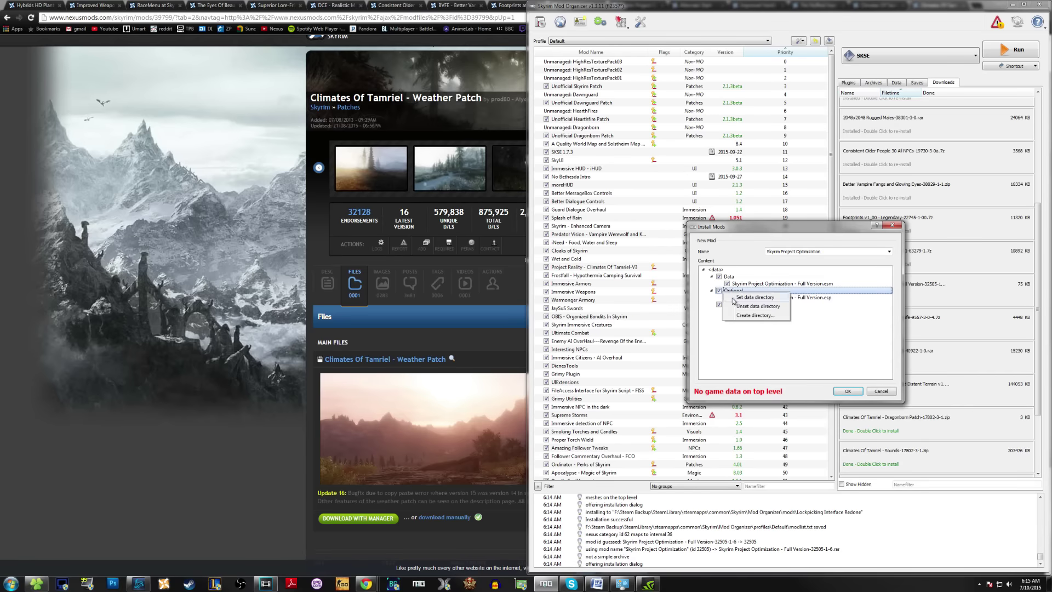
left_click(755, 297)
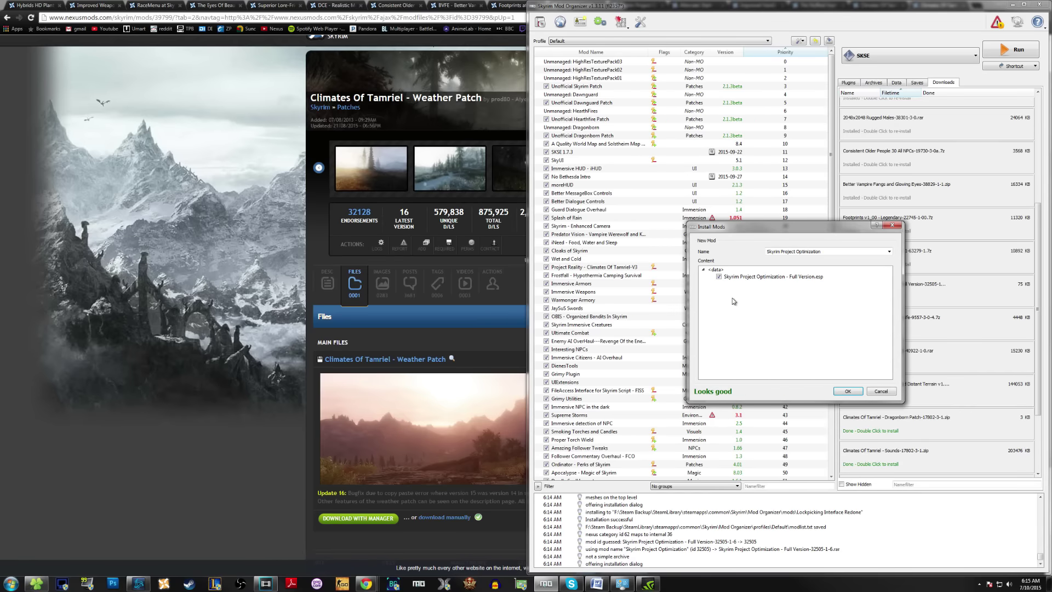
left_click(845, 392)
Install Alternate Start - Live Another Life through the manual installer.
double_click(884, 334)
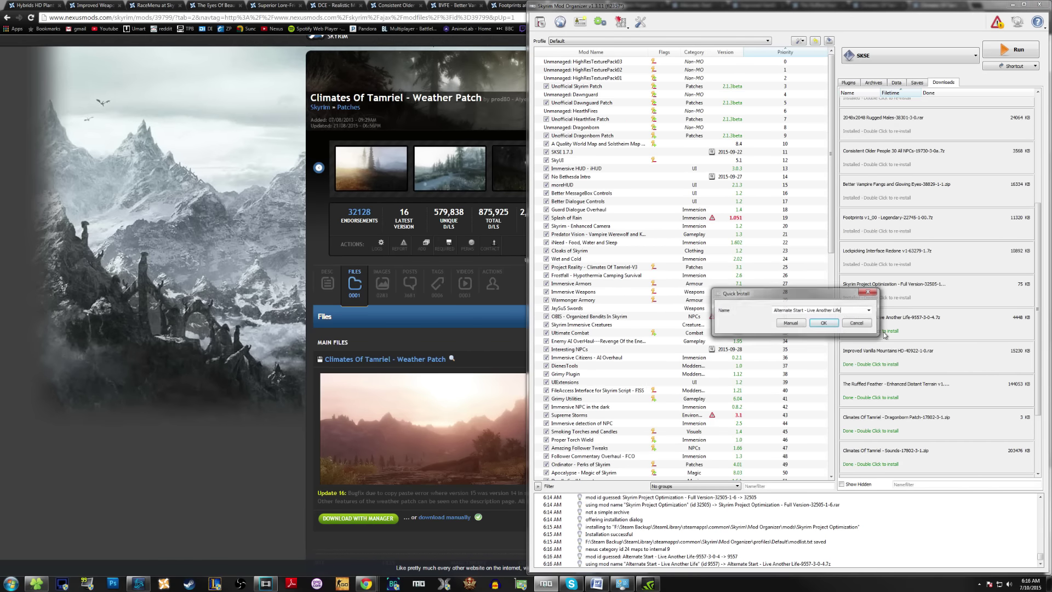
left_click(789, 326)
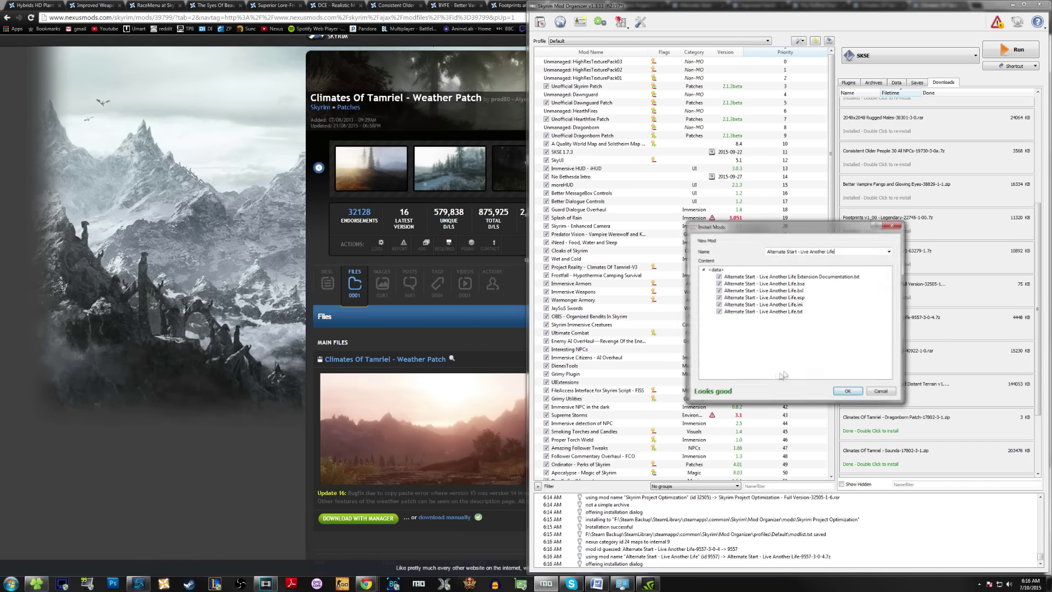
left_click(847, 391)
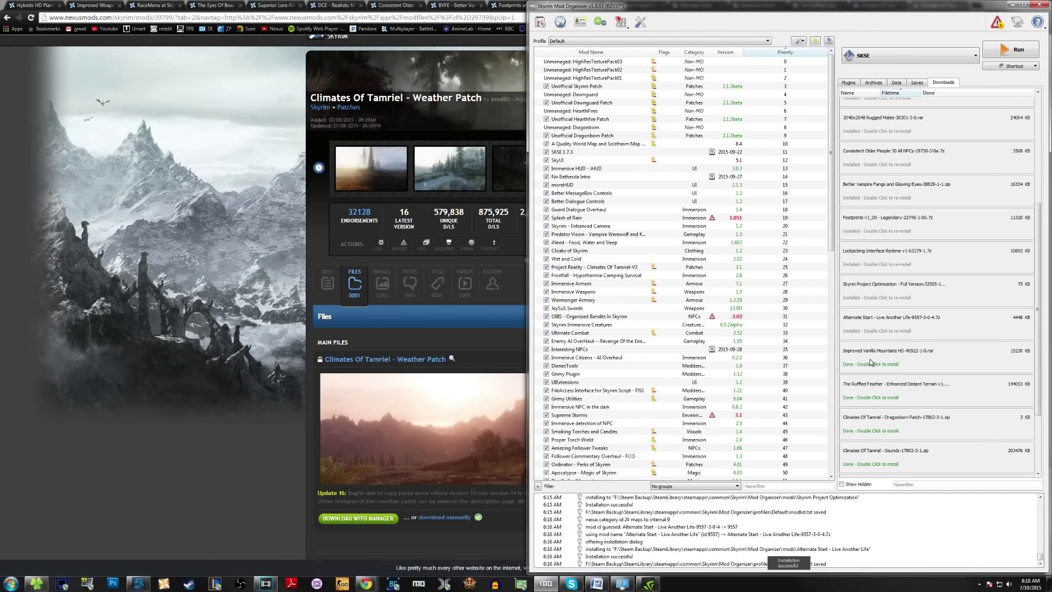
Install Improved Vanilla Mountains HD with its nested Data folder set as the data directory.
double_click(871, 362)
left_click(790, 324)
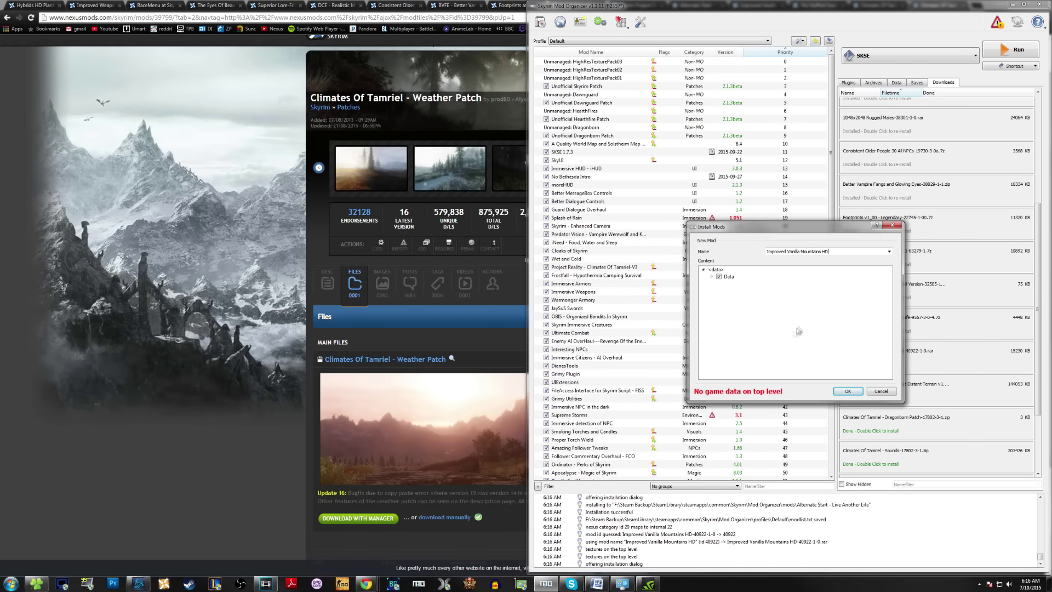
right_click(733, 278)
left_click(753, 283)
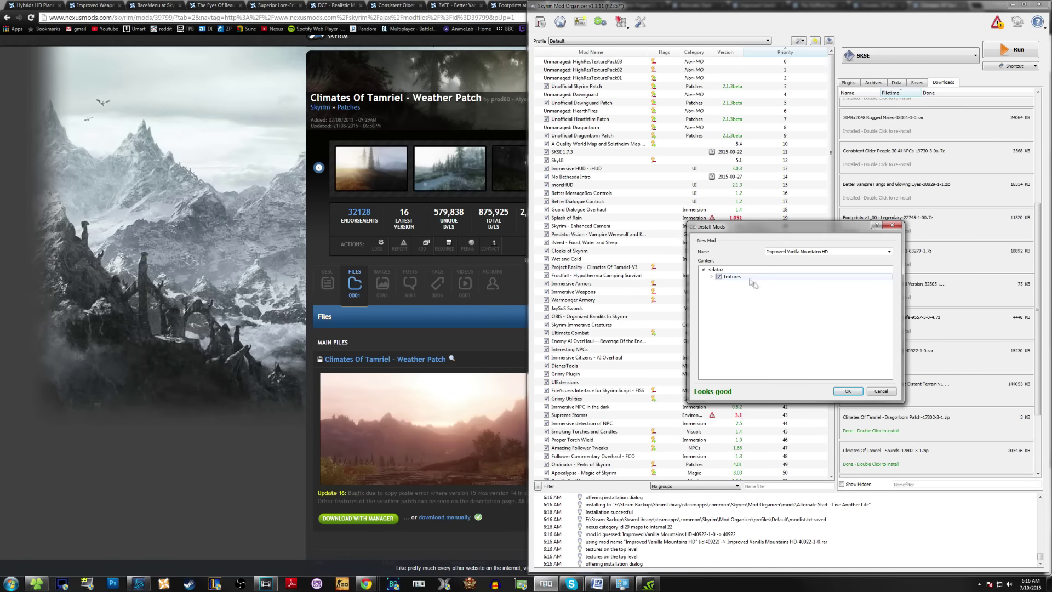
left_click(848, 391)
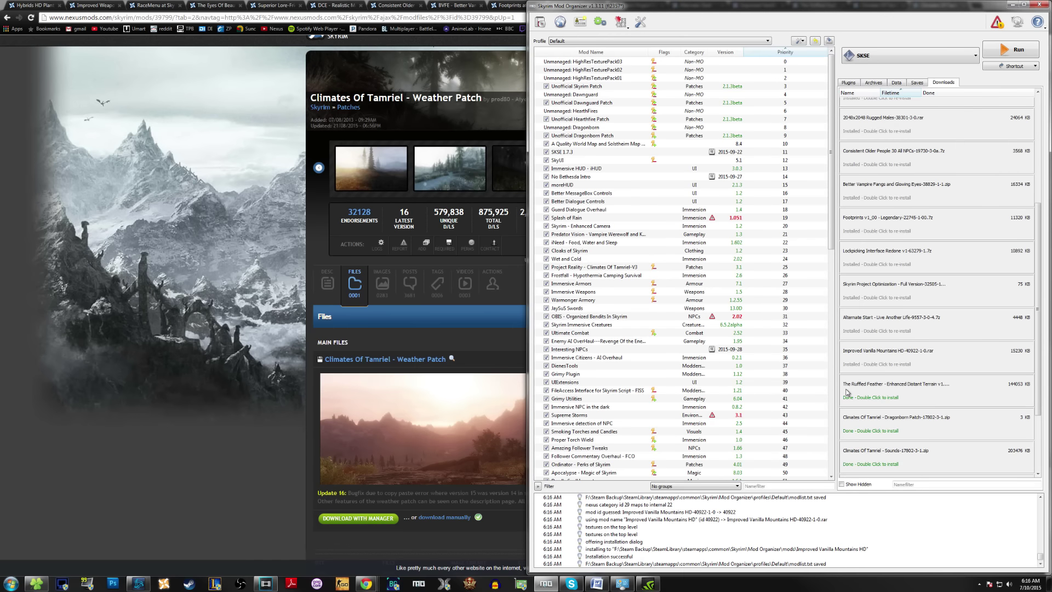
Install The Ruffled Feather with EDT Dragonborn - A Quality World Map Compatibility, merging into the existing mod.
double_click(847, 393)
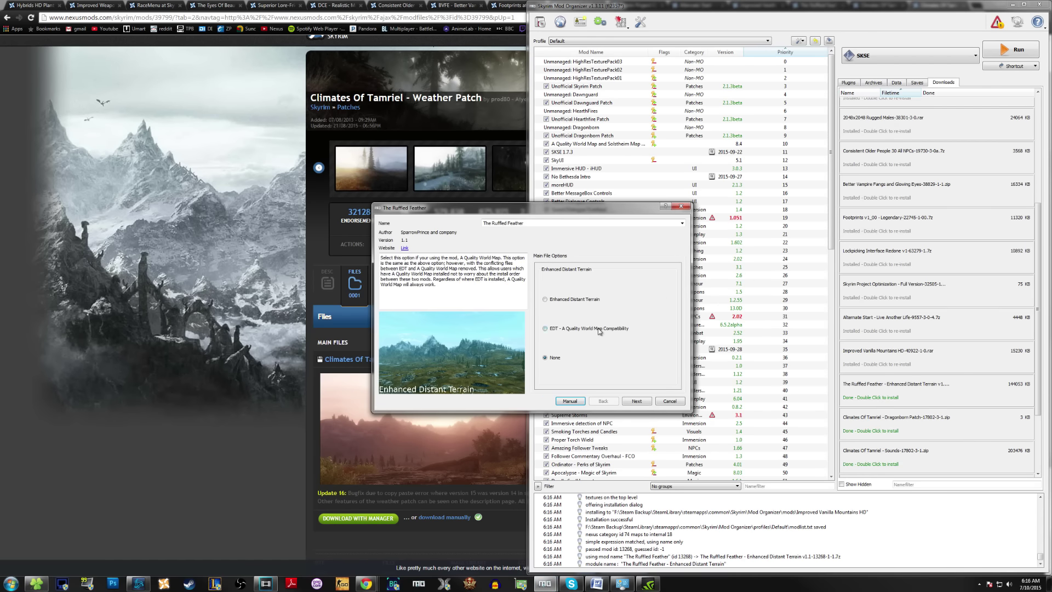
left_click(636, 400)
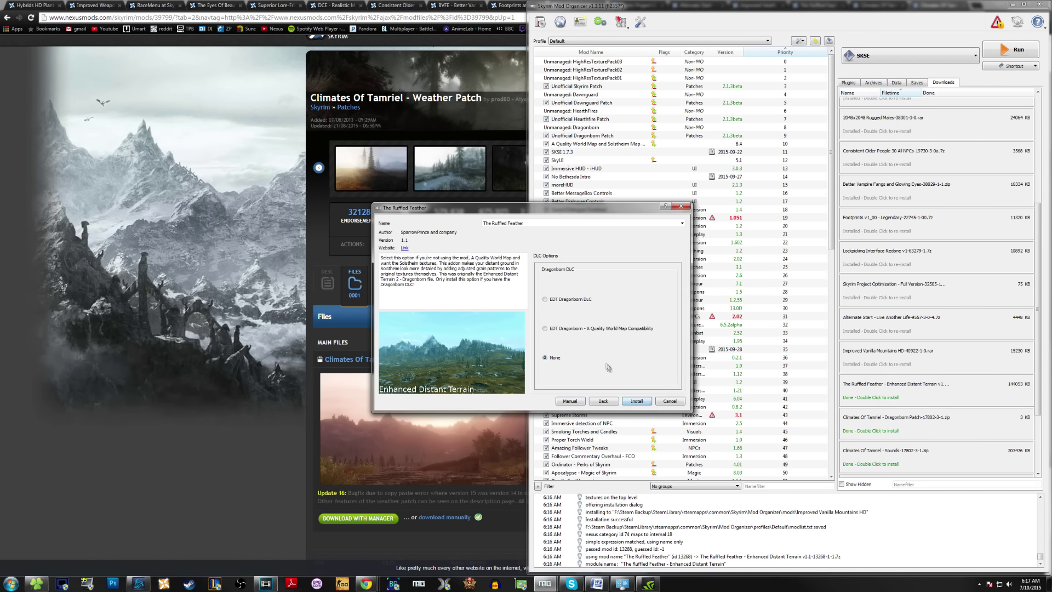
left_click(589, 330)
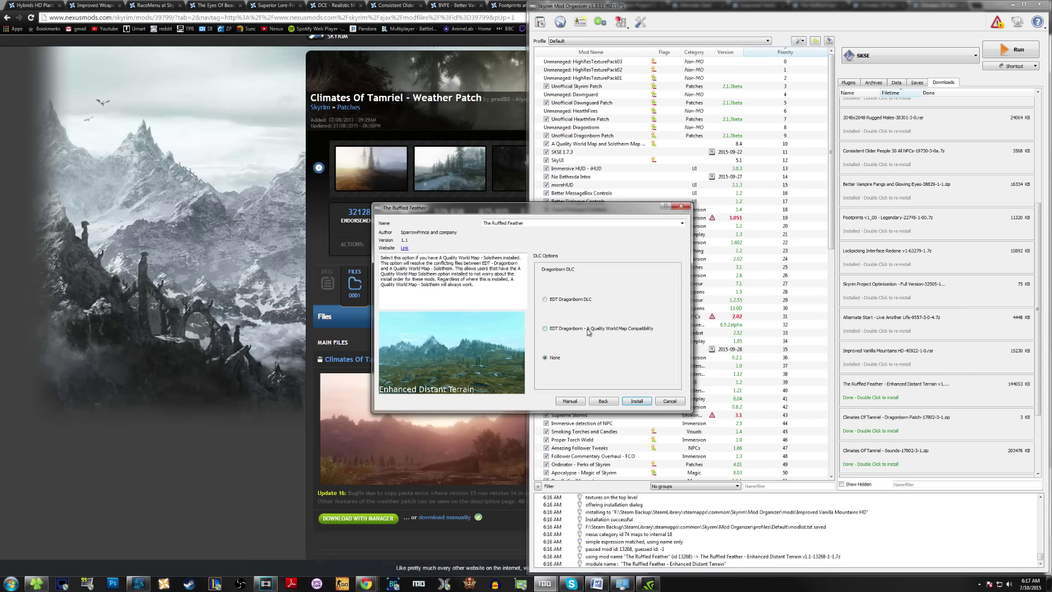
left_click(636, 401)
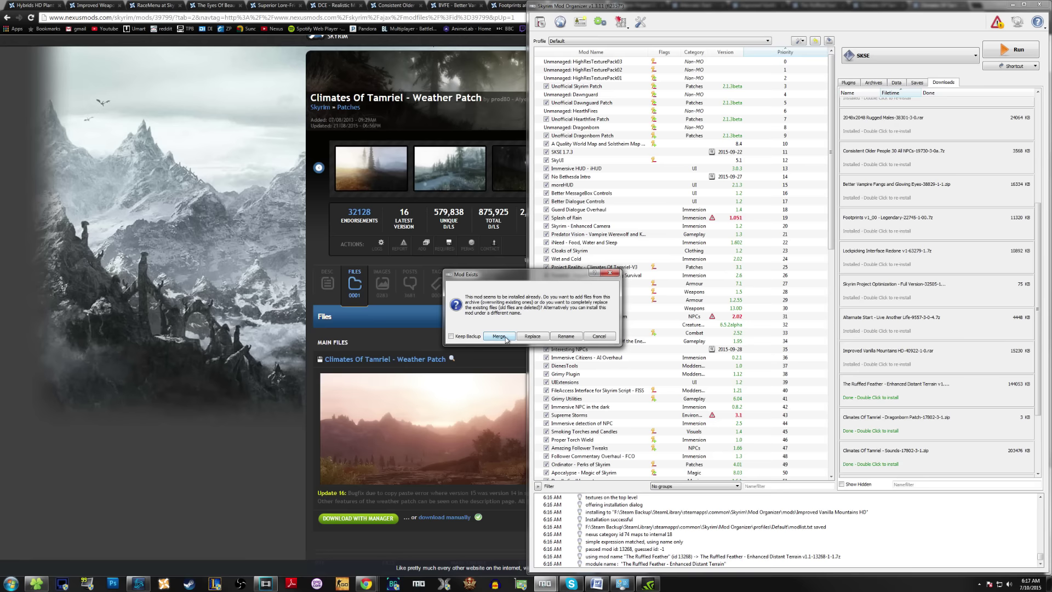
left_click(499, 336)
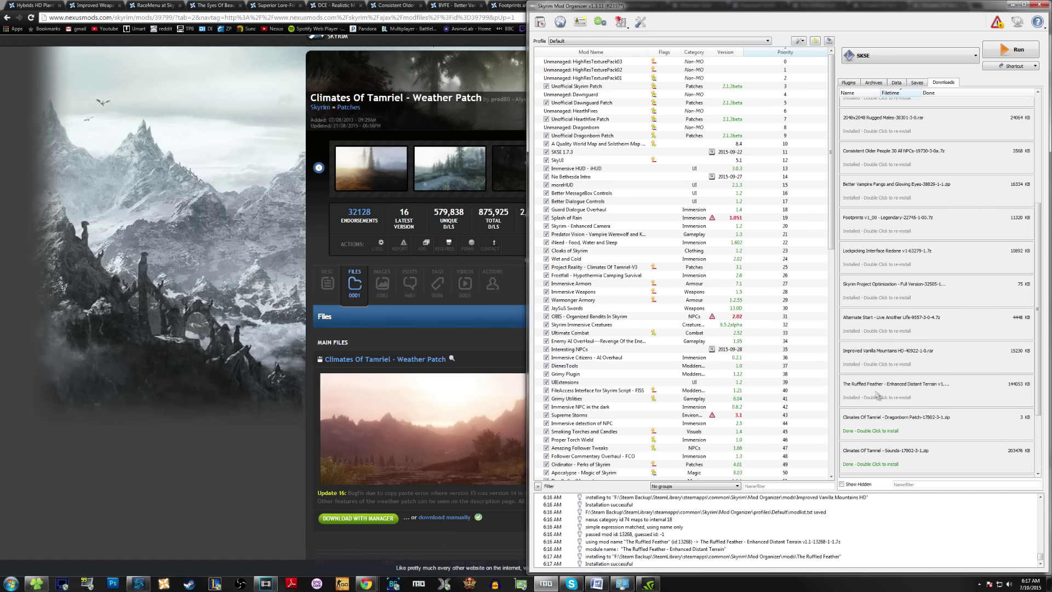
Merge the Climates Of Tamriel Dragonborn Patch and Sounds into the Project Reality mod.
double_click(885, 417)
left_click(793, 327)
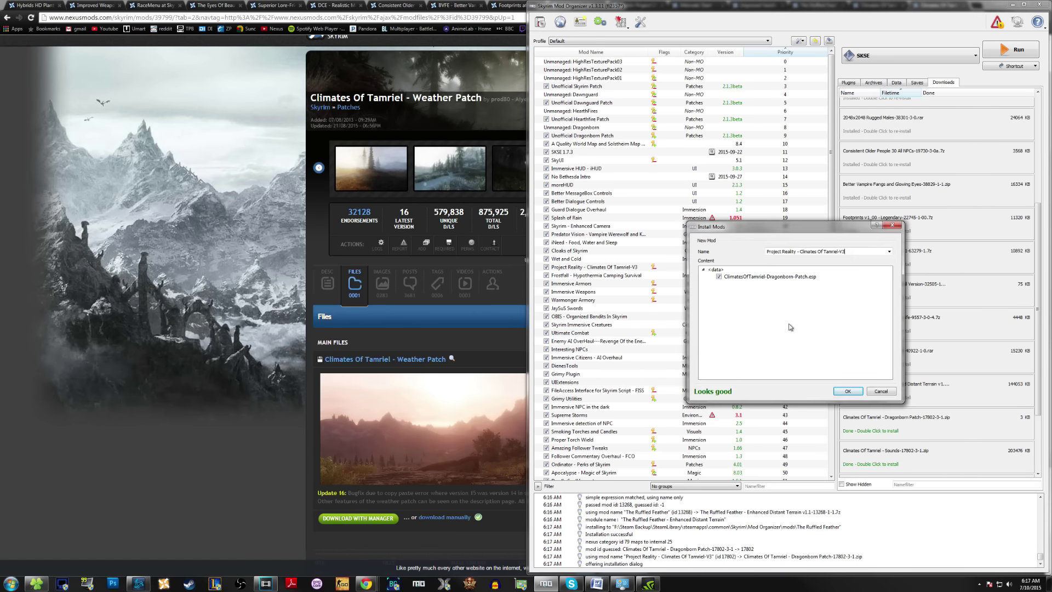
left_click(847, 392)
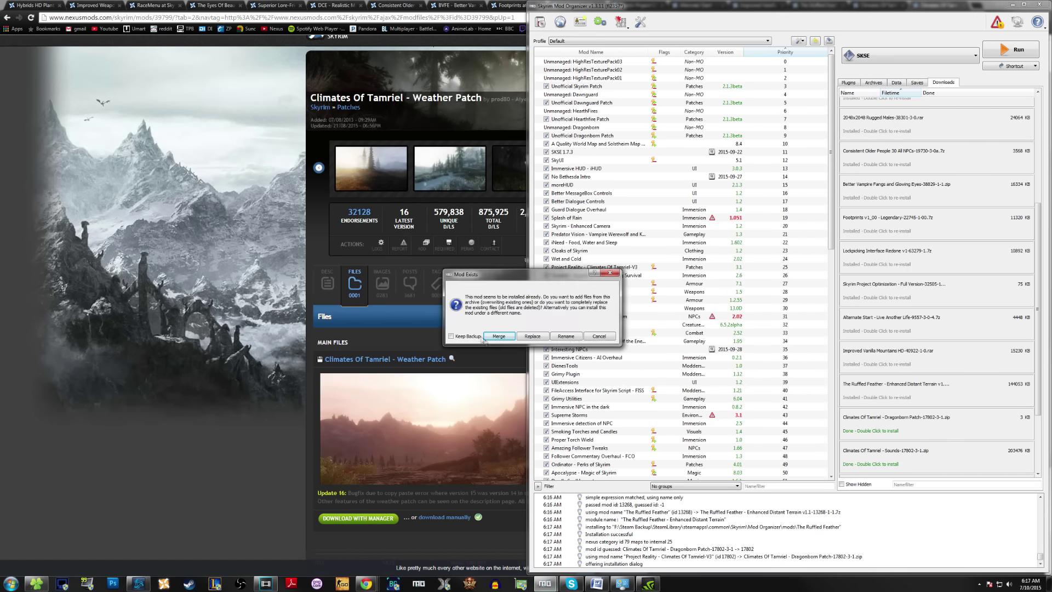
left_click(495, 337)
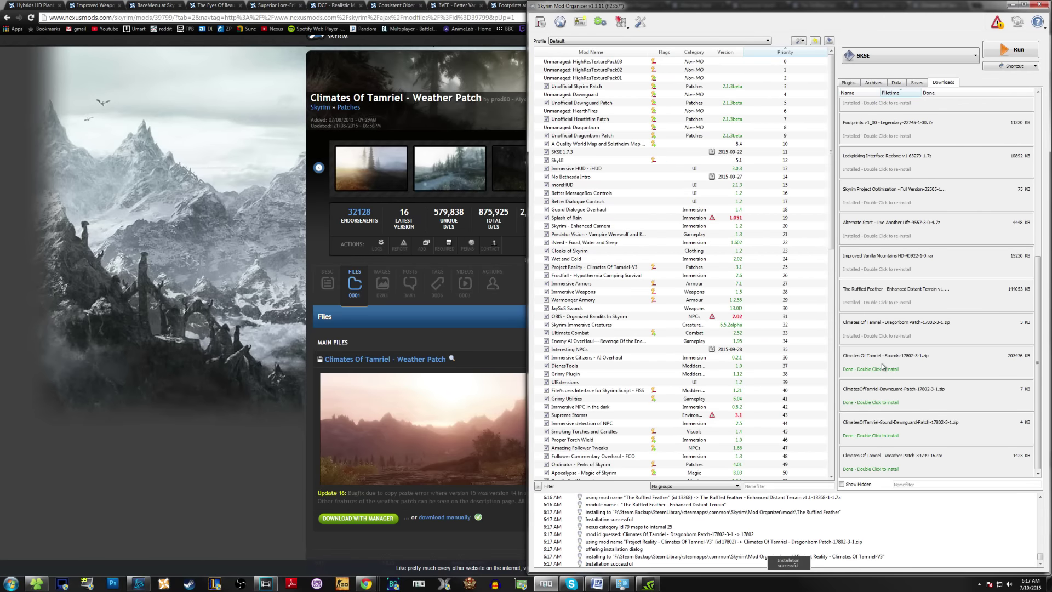
double_click(883, 367)
left_click(789, 324)
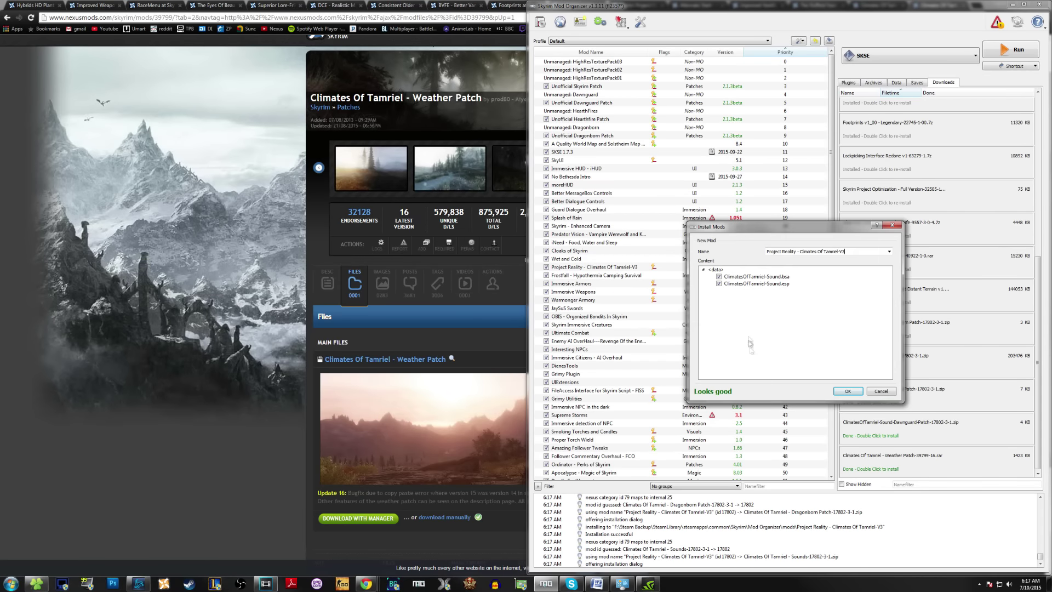
left_click(846, 390)
left_click(510, 337)
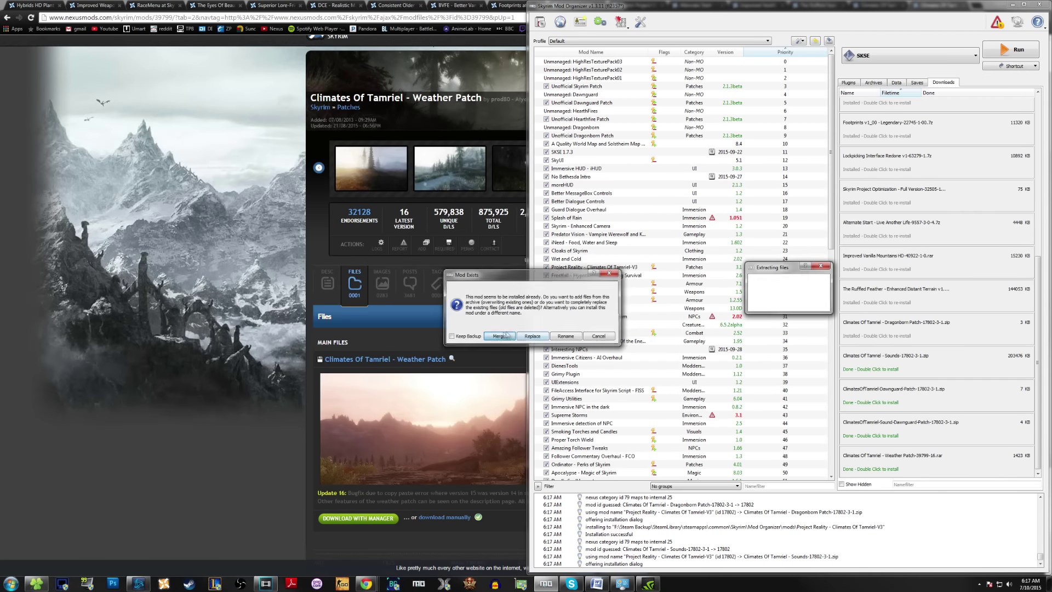
Merge the Climates Of Tamriel Dawnguard and Sound-Dawnguard patches into the same mod.
double_click(872, 398)
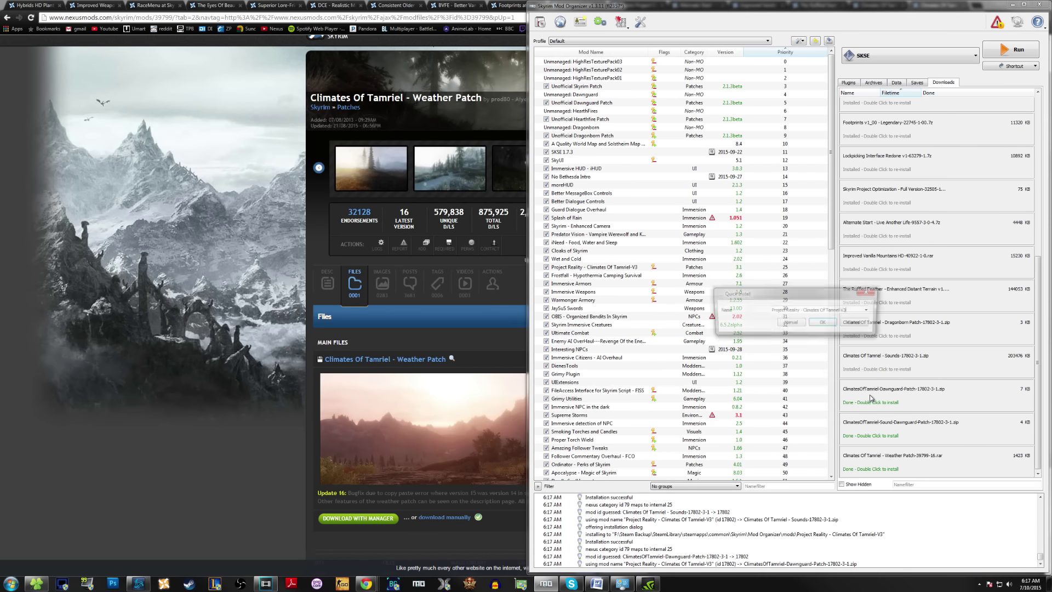
left_click(780, 324)
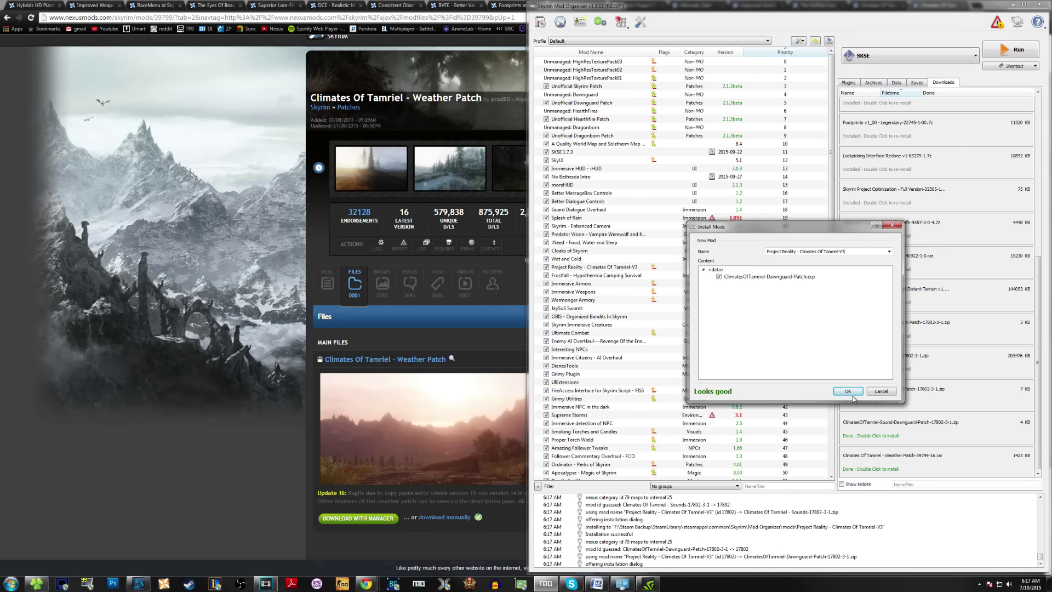
left_click(848, 390)
key("Return")
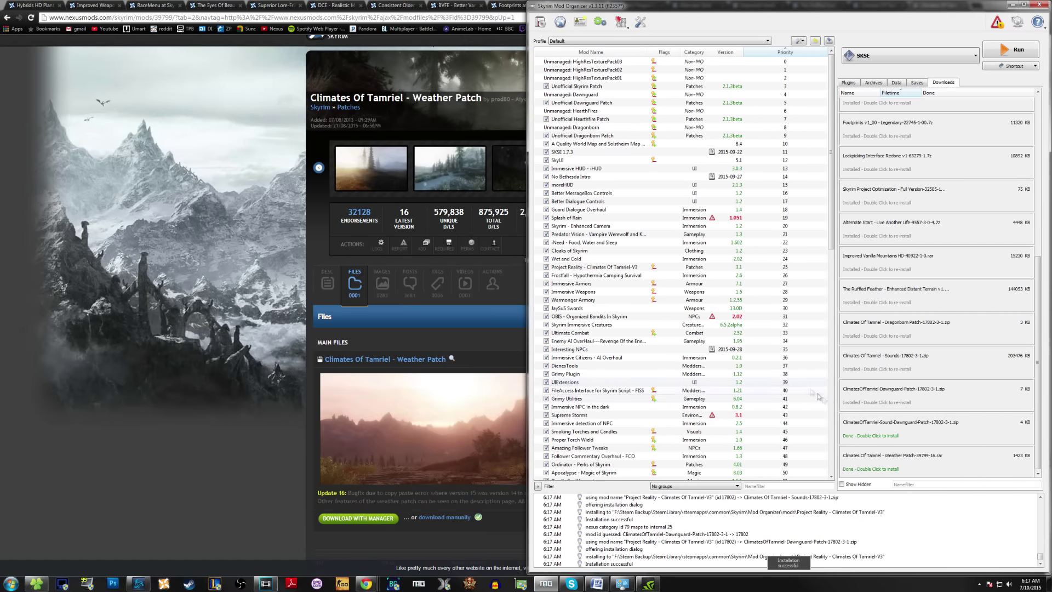
double_click(861, 426)
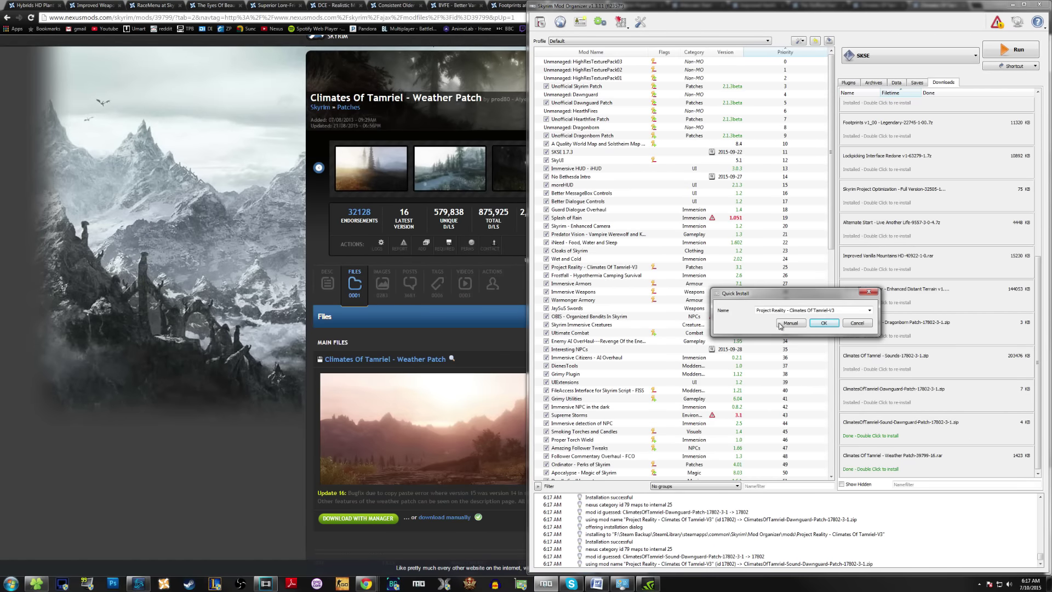
left_click(780, 324)
left_click(848, 390)
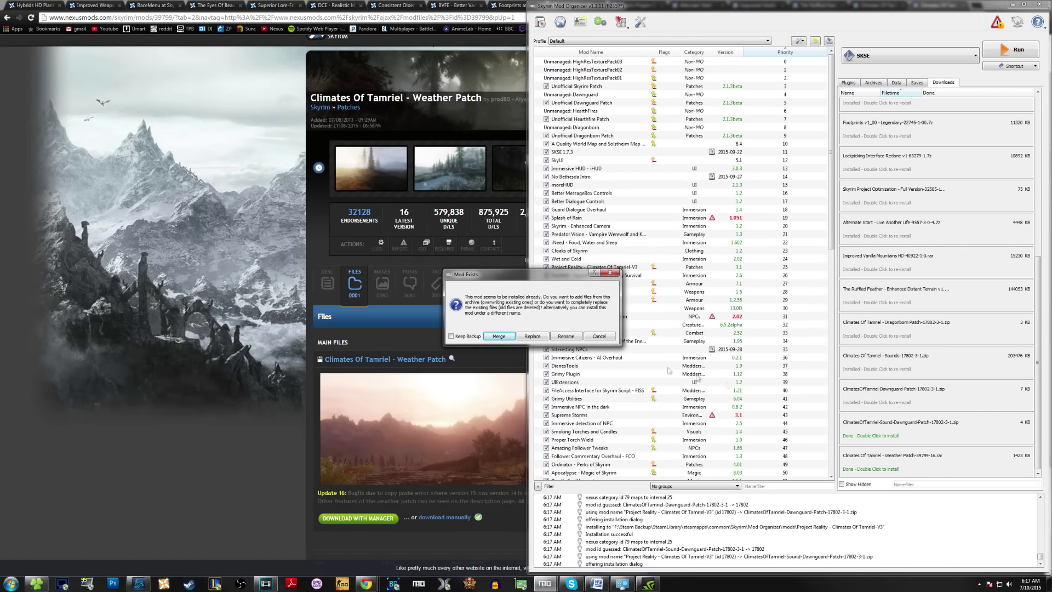
left_click(499, 335)
double_click(874, 455)
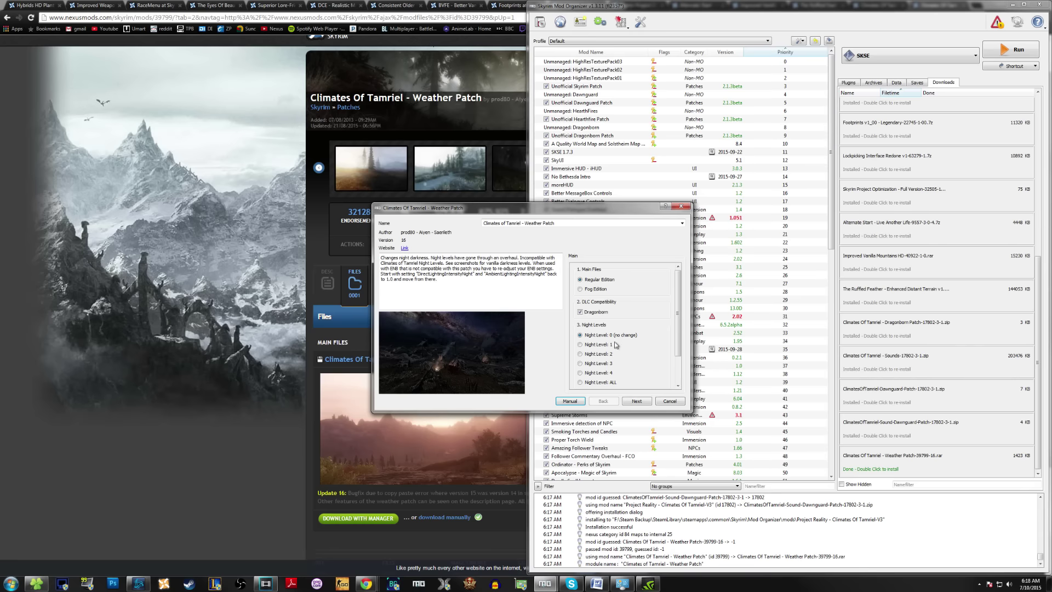
Install the Weather Patch with the Supreme Storms CoT compatibility option ticked.
scroll(617, 345, "down", 1)
scroll(615, 351, "down", 1)
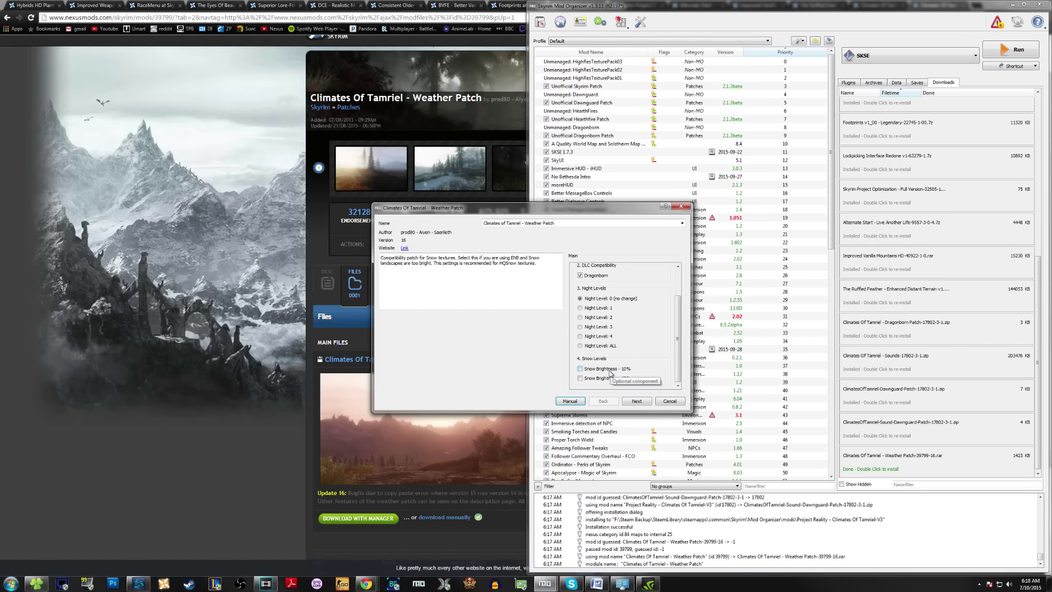
left_click(643, 401)
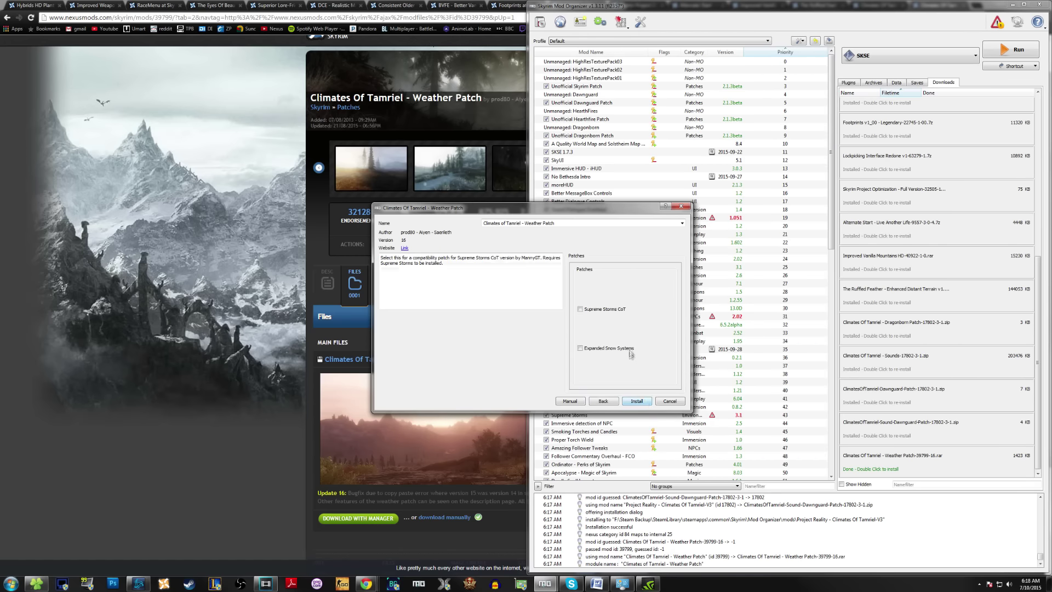
left_click(616, 310)
left_click(636, 404)
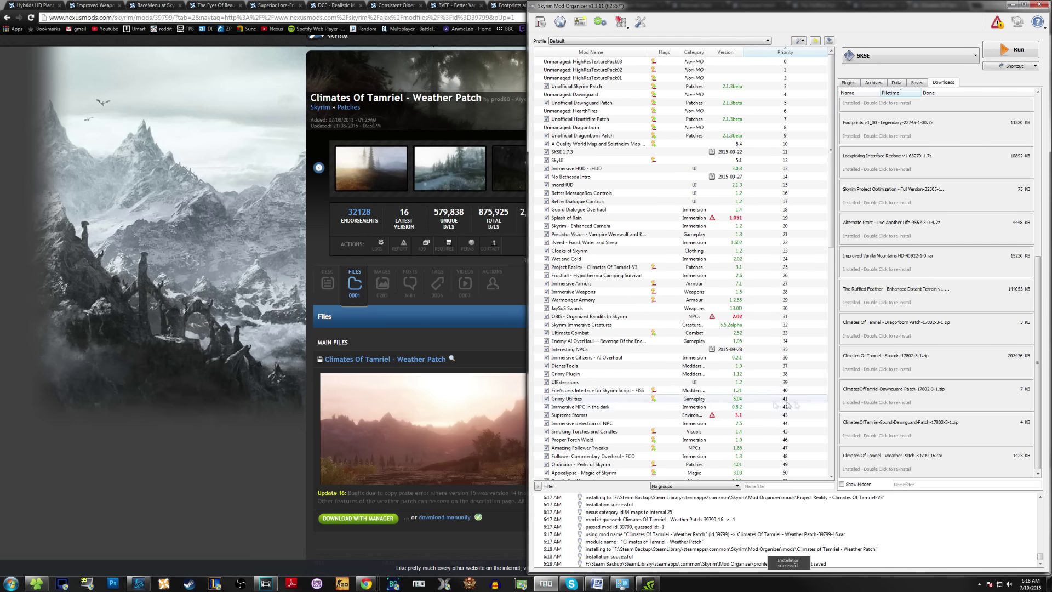
scroll(767, 246, "down", 3)
scroll(825, 258, "down", 15)
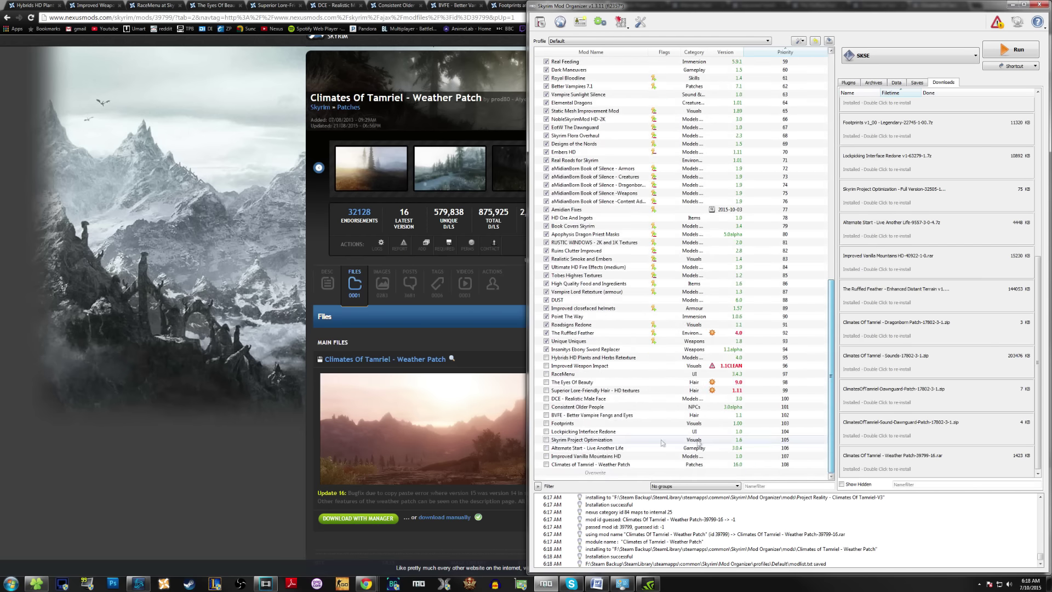
Enable Hybrids HD Plants, Improved Weapon Impact, RaceMenu, Eyes Of Beauty, Lore-Friendly Hair, DCE and Consistent Older People.
left_click(550, 358)
left_click(546, 357)
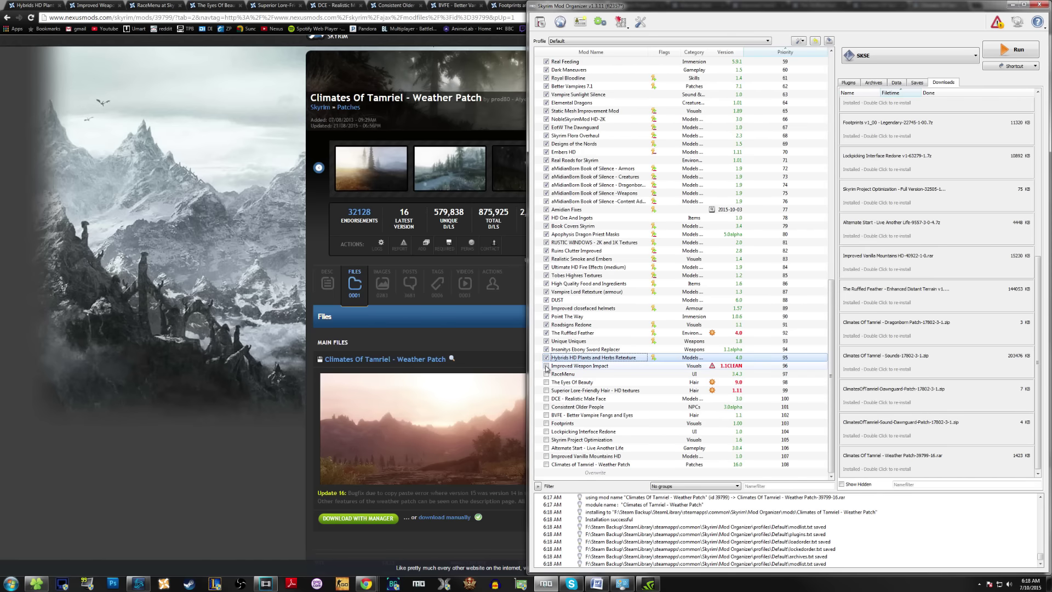
left_click(546, 365)
left_click(546, 373)
left_click(547, 382)
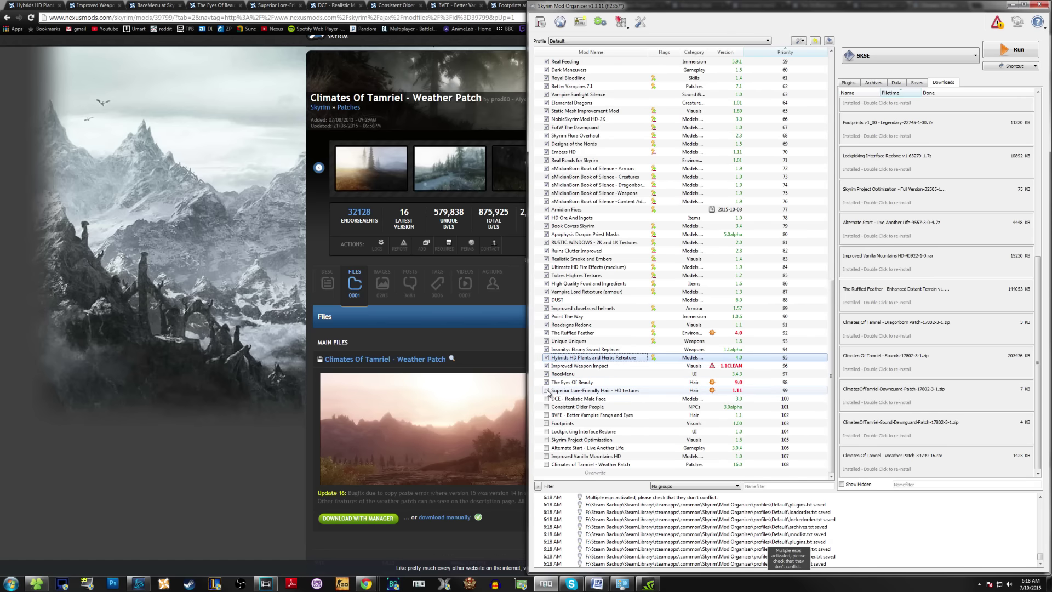
left_click(547, 390)
left_click(546, 399)
left_click(547, 406)
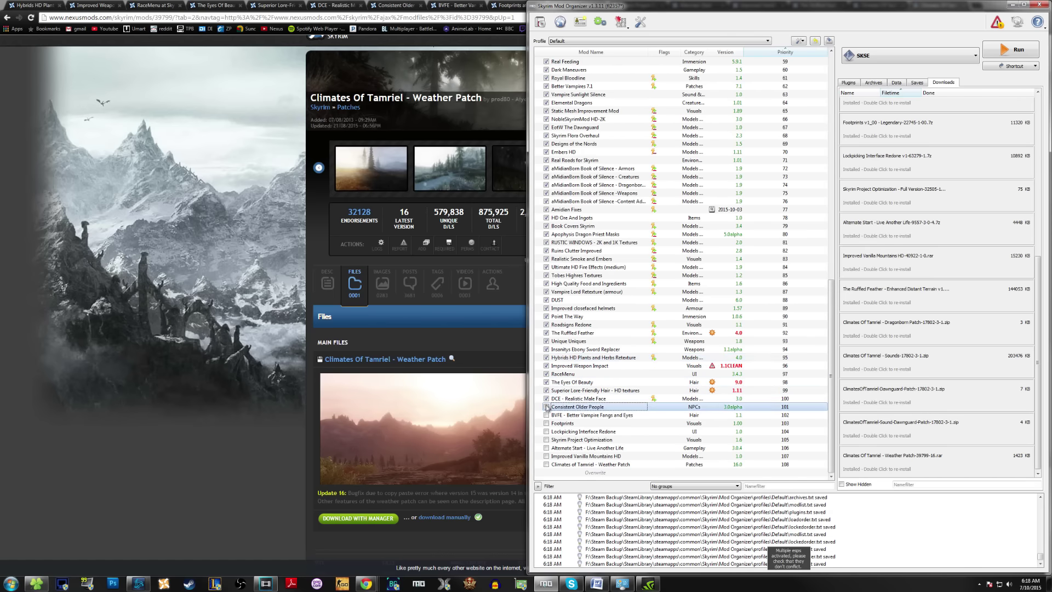
Enable BVFE, Footprints, Lockpicking Interface Redone, Skyrim Project Optimization and Alternate Start.
left_click(547, 415)
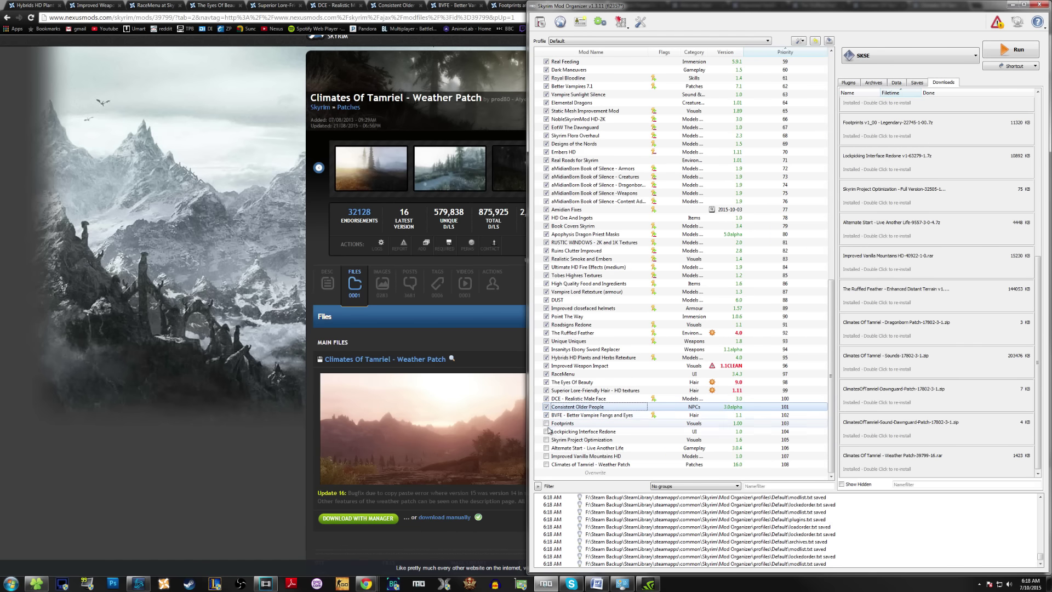
left_click(547, 423)
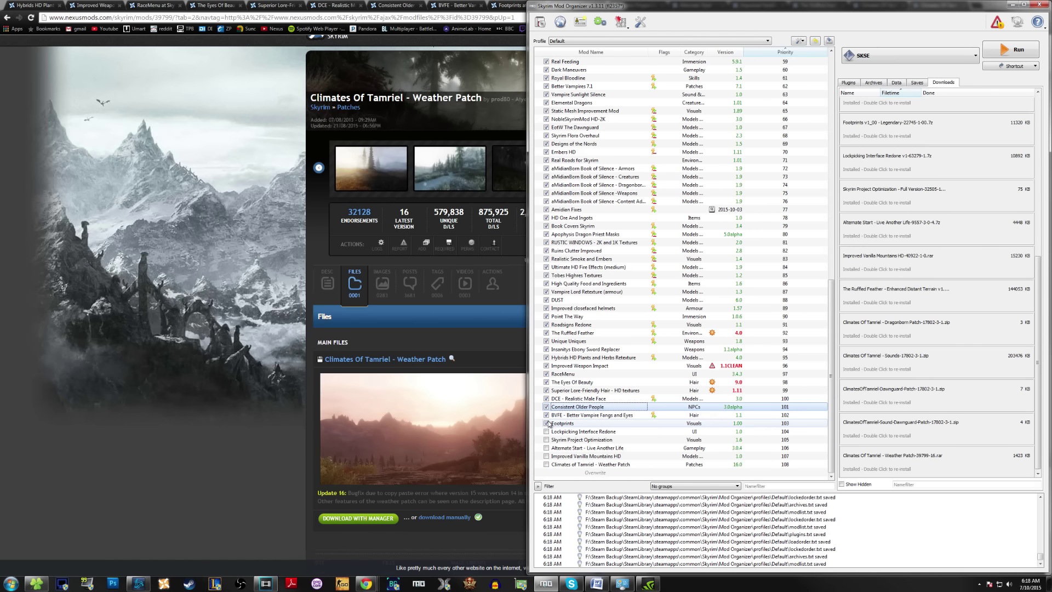
left_click(547, 431)
left_click(548, 440)
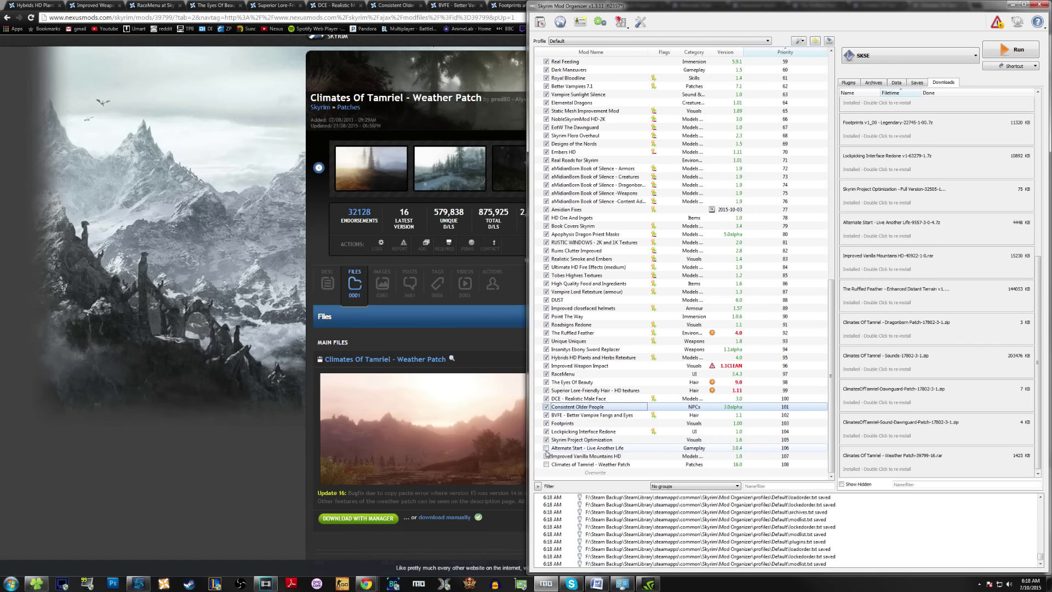
left_click(546, 448)
left_click(547, 449)
left_click(547, 456)
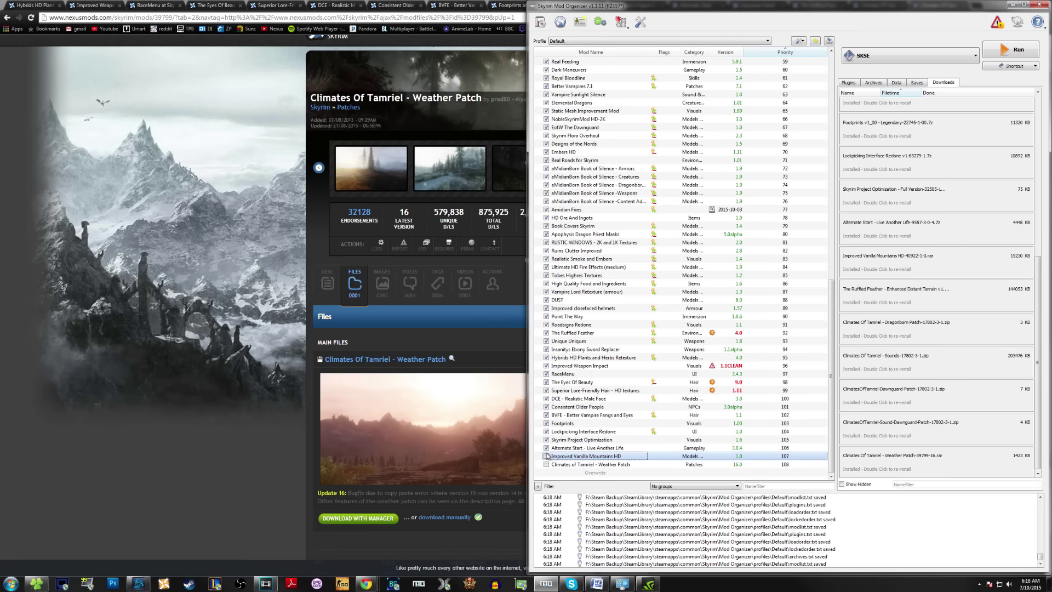
Enable Improved Vanilla Mountains HD and sort the plugin load order with LOOT.
left_click(546, 456)
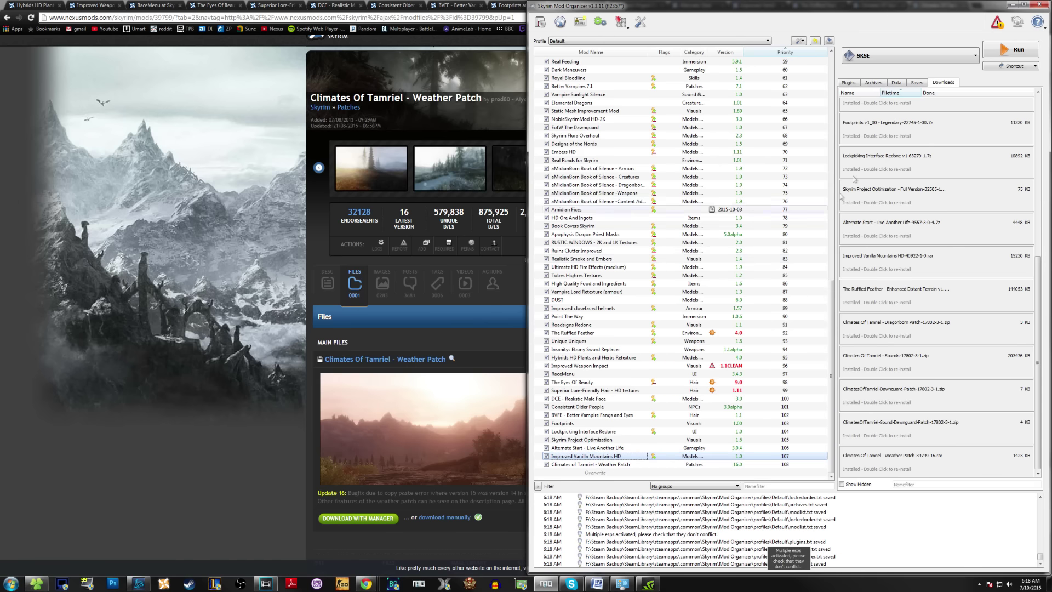
left_click(849, 83)
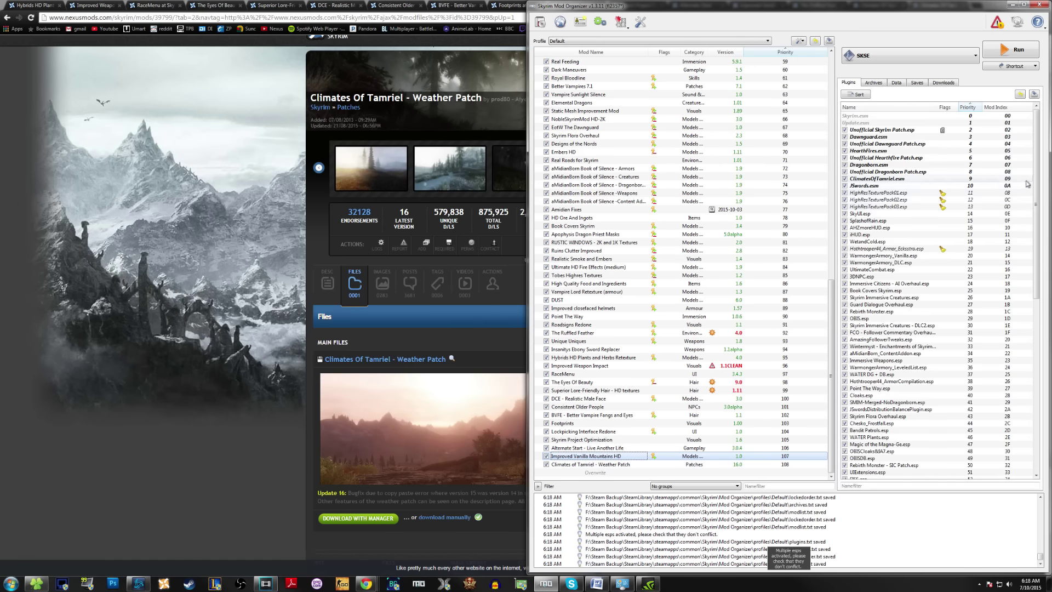
left_click_drag(1036, 169, 1017, 318)
left_click(854, 94)
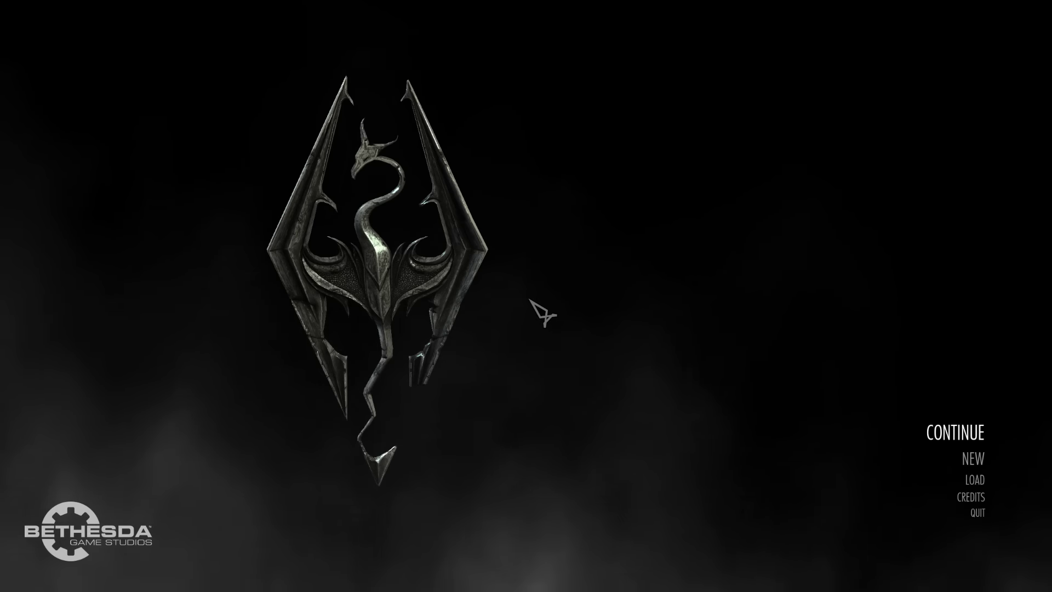
Start a new game and turn off the extra face light.
key("Down")
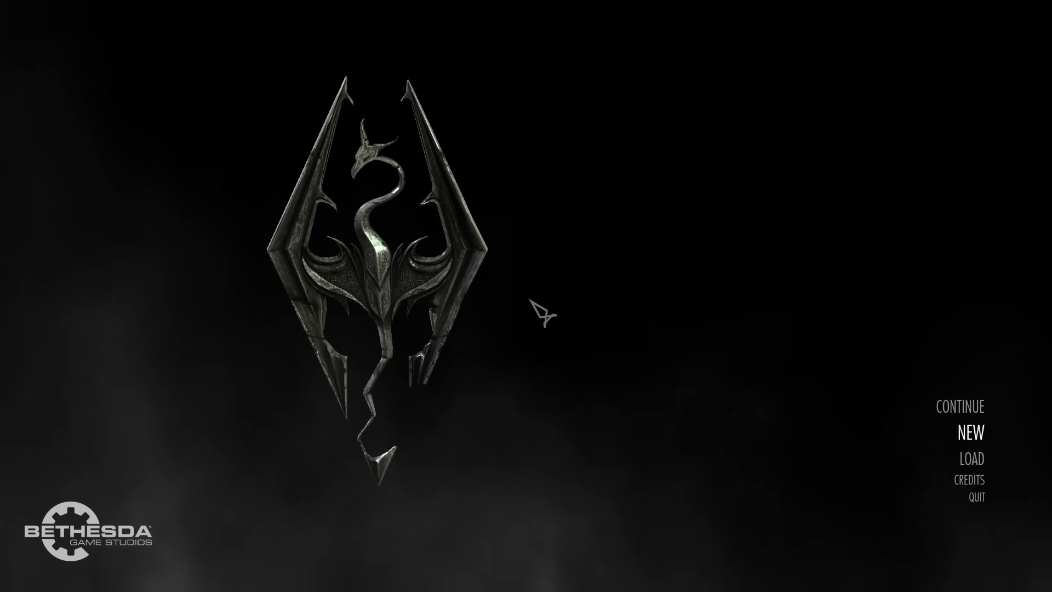
key("Return")
key("Return")
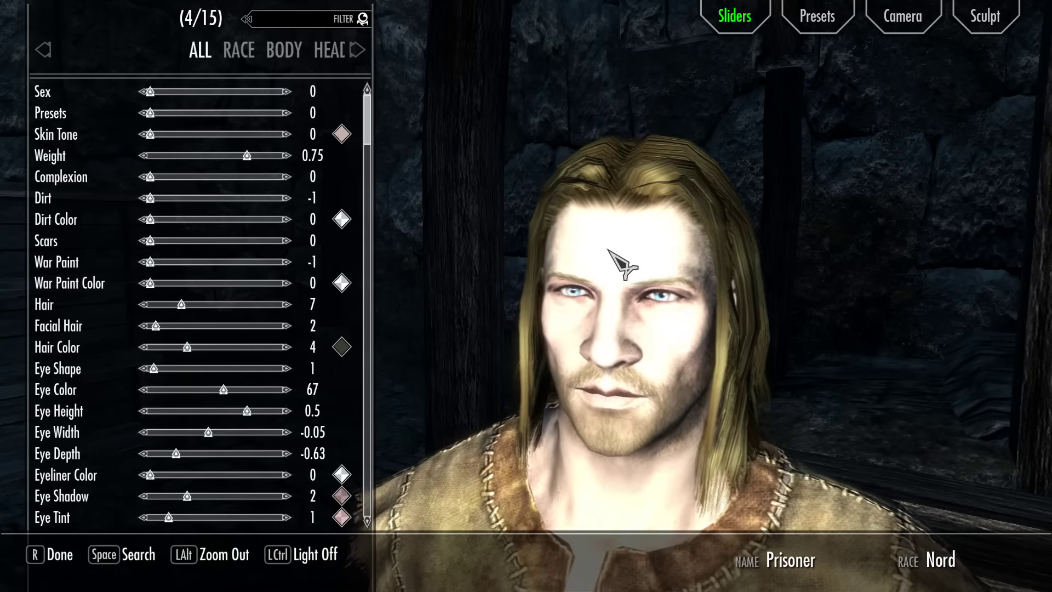
key("ctrl")
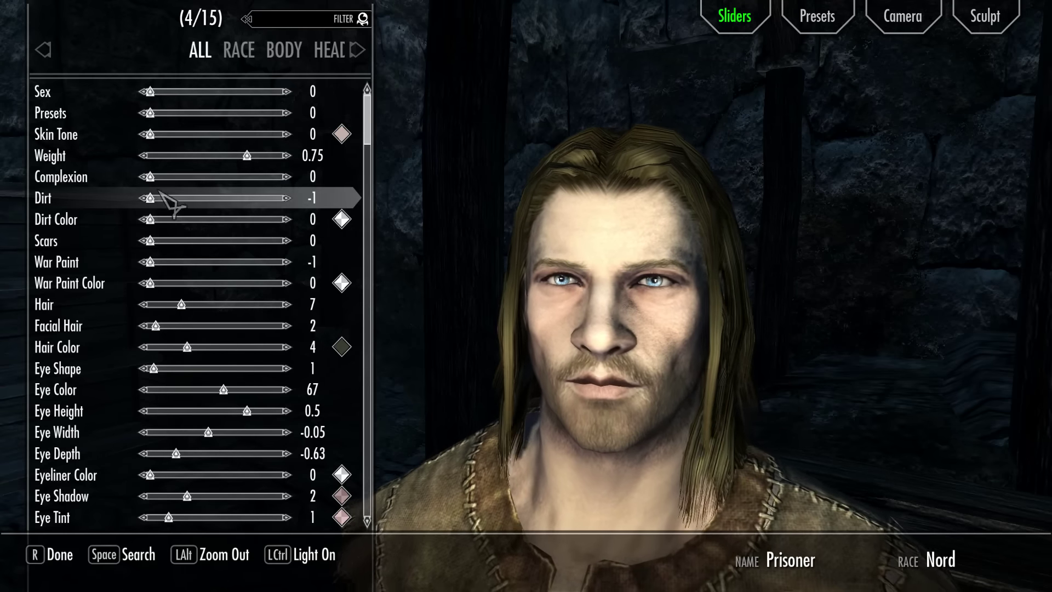
Try a redder dirt colour and a vivid blue skin tone, discarding both changes.
left_click(171, 222)
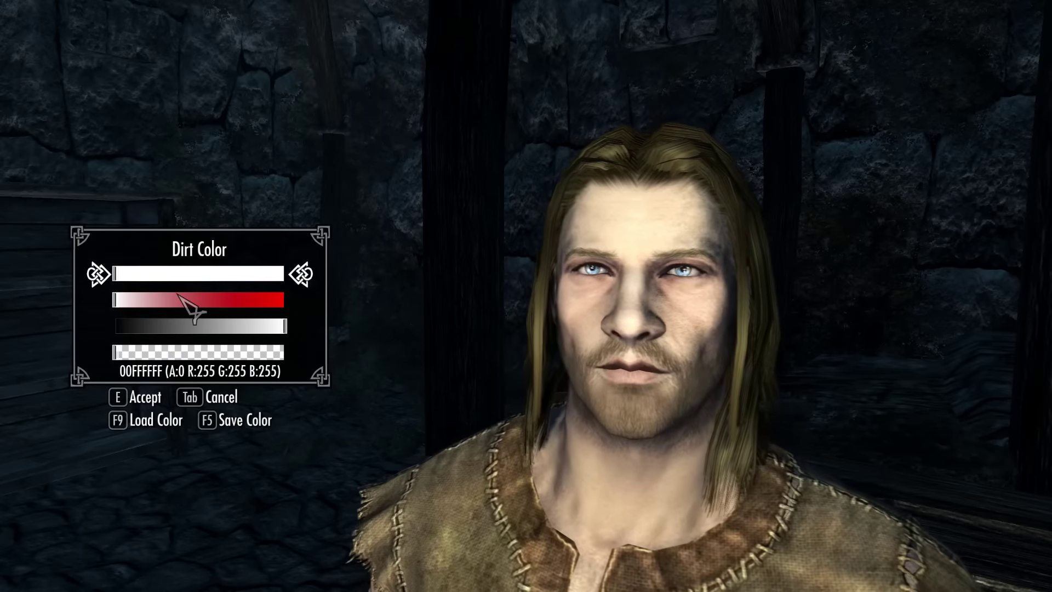
left_click_drag(178, 301, 245, 298)
key("Tab")
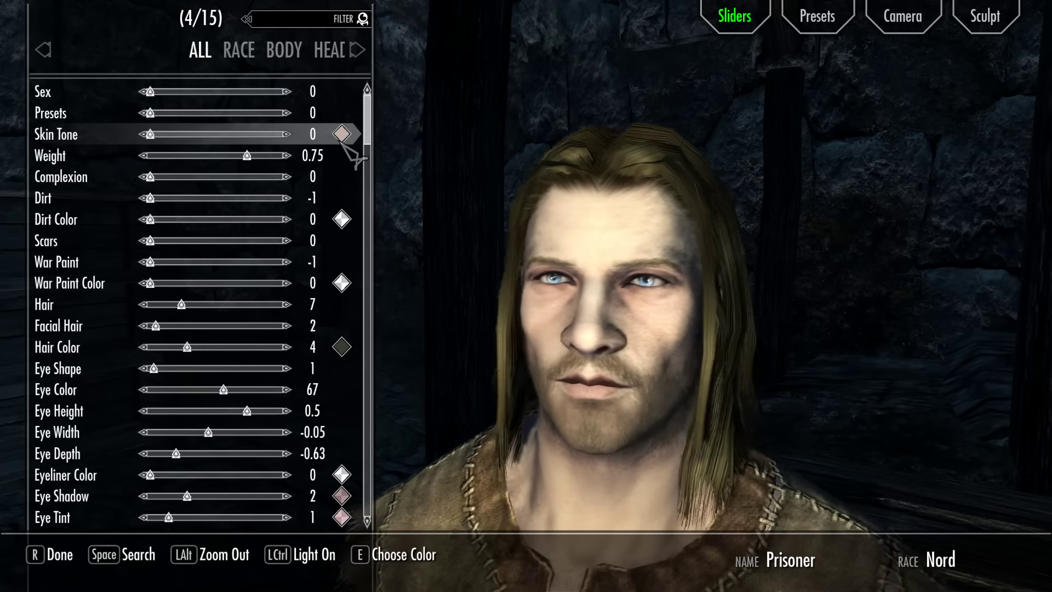
left_click(342, 136)
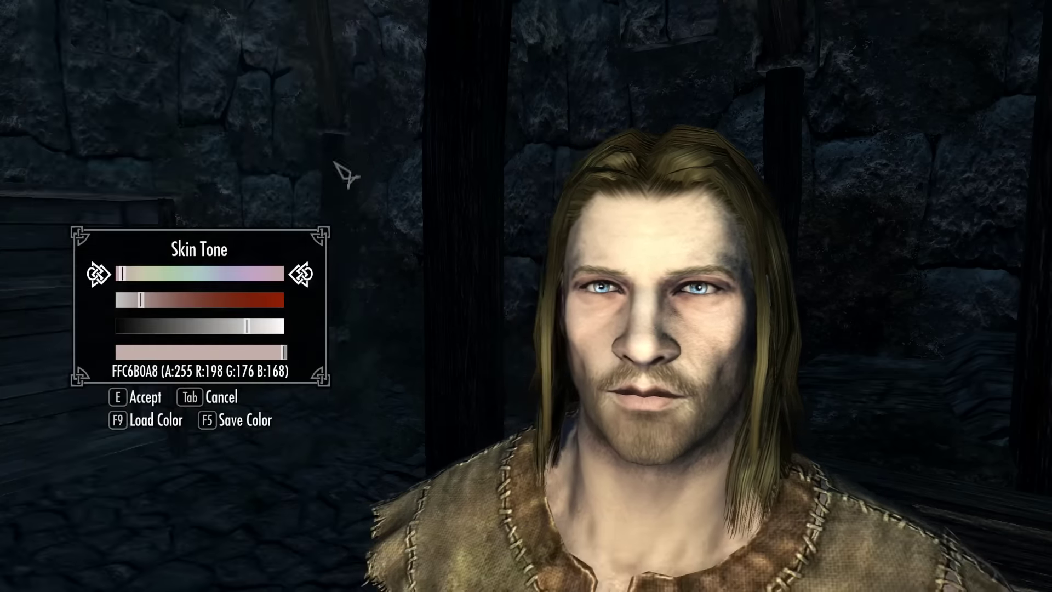
left_click(217, 274)
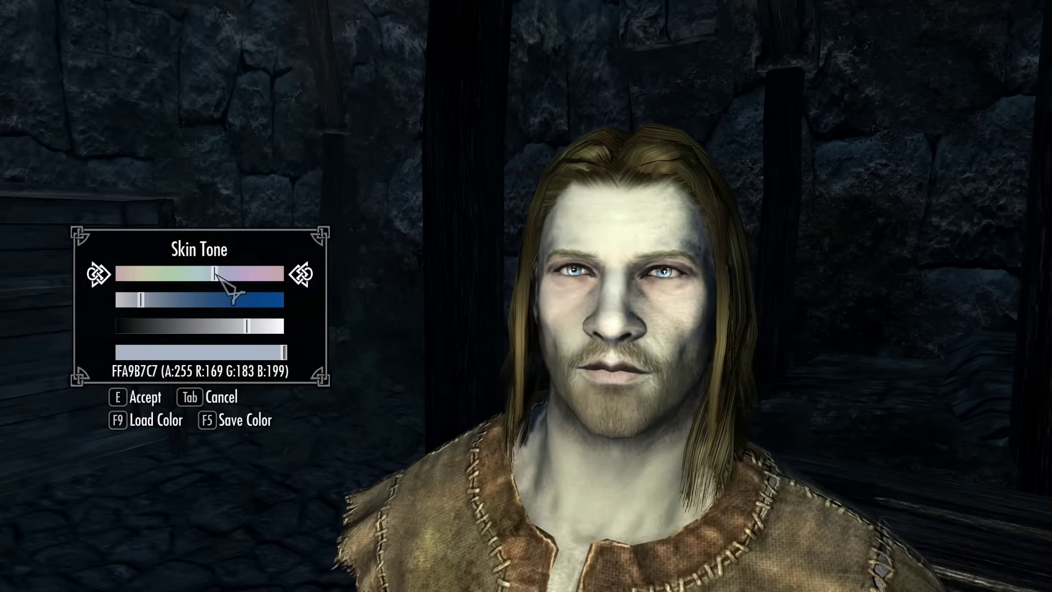
left_click_drag(220, 301, 336, 333)
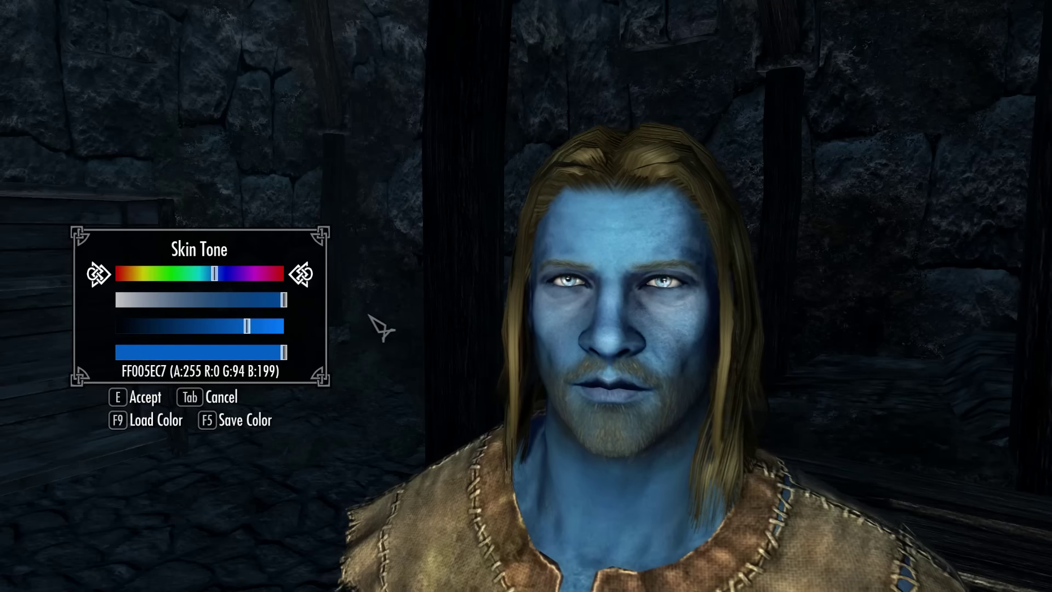
key("Tab")
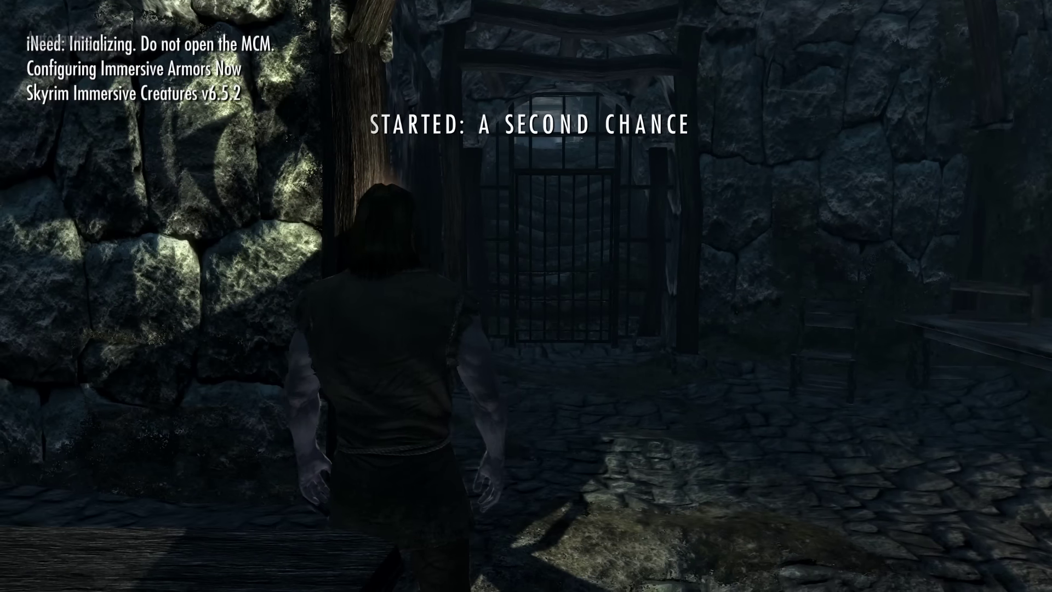
key("Escape")
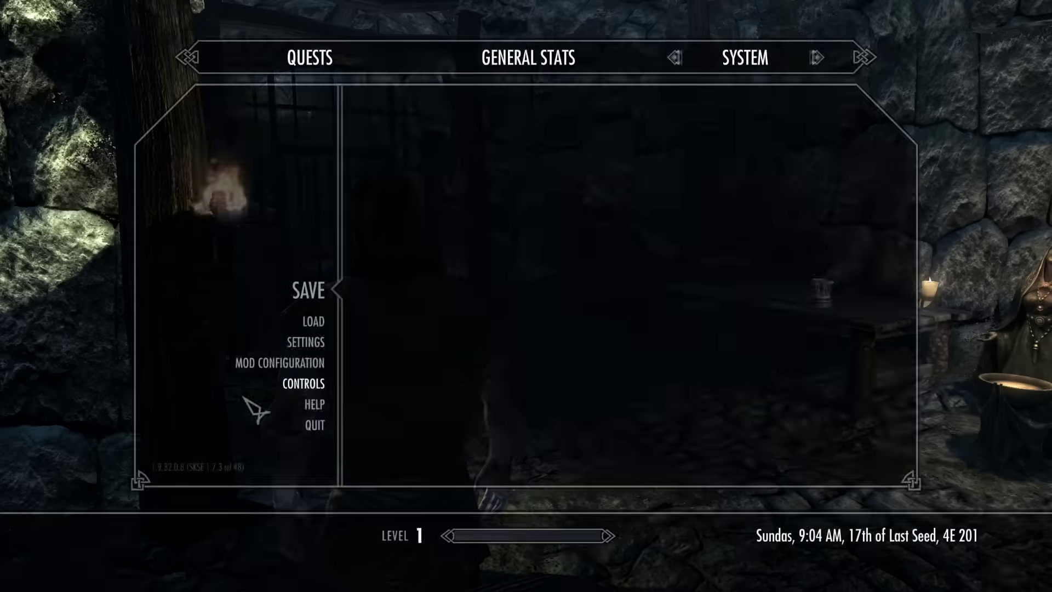
left_click(241, 365)
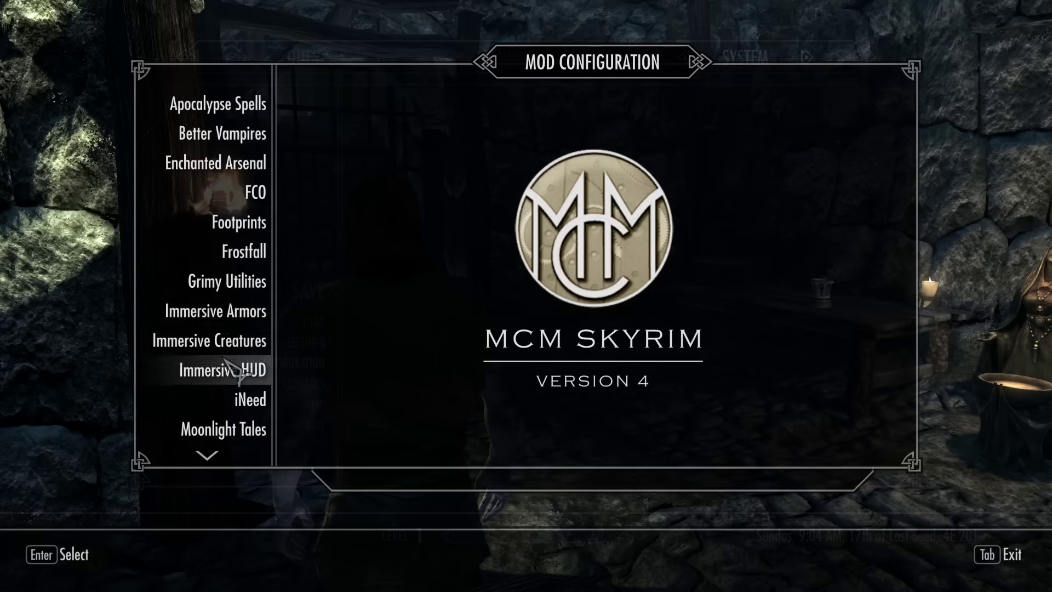
left_click(239, 222)
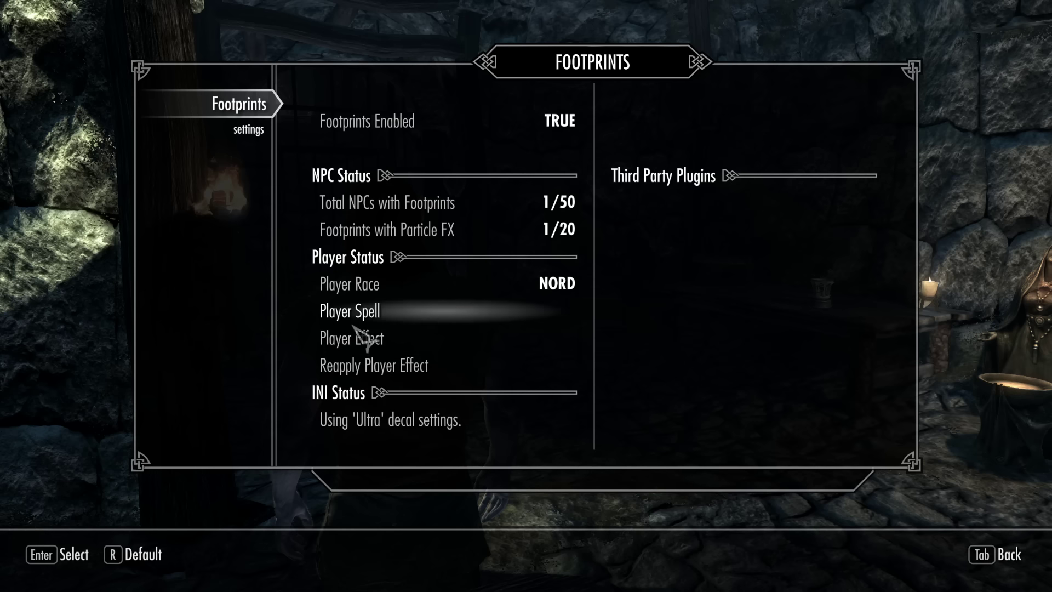
key("Tab")
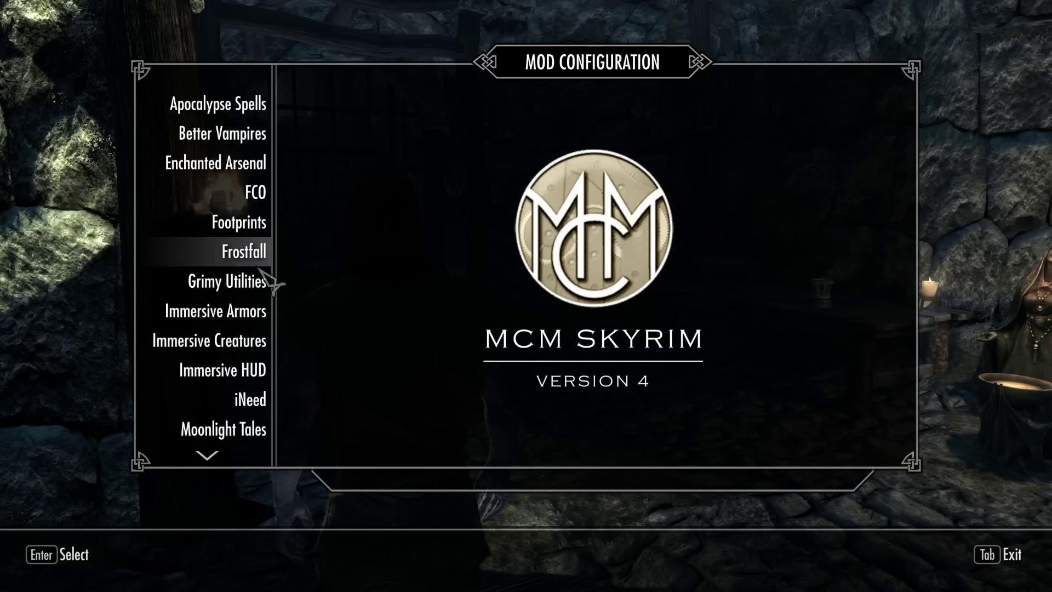
scroll(225, 295, "down", 3)
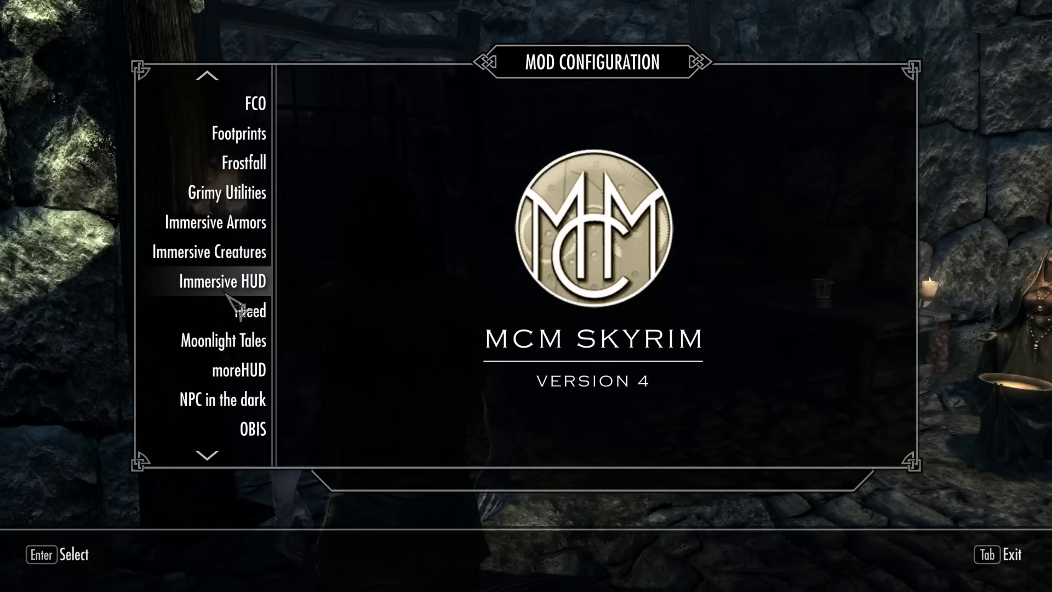
scroll(235, 312, "down", 5)
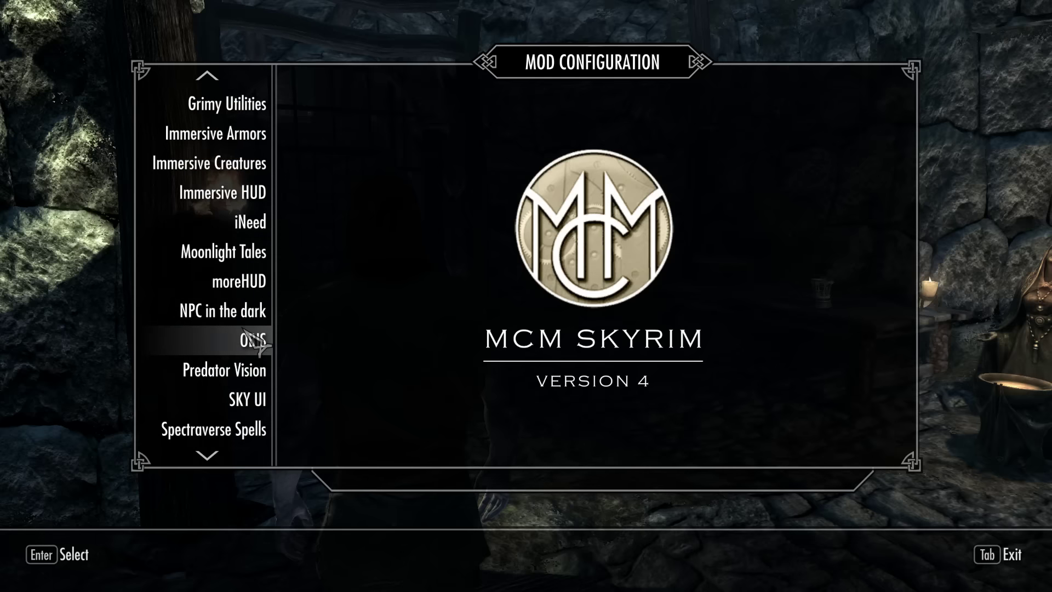
scroll(242, 328, "down", 2)
scroll(243, 323, "up", 10)
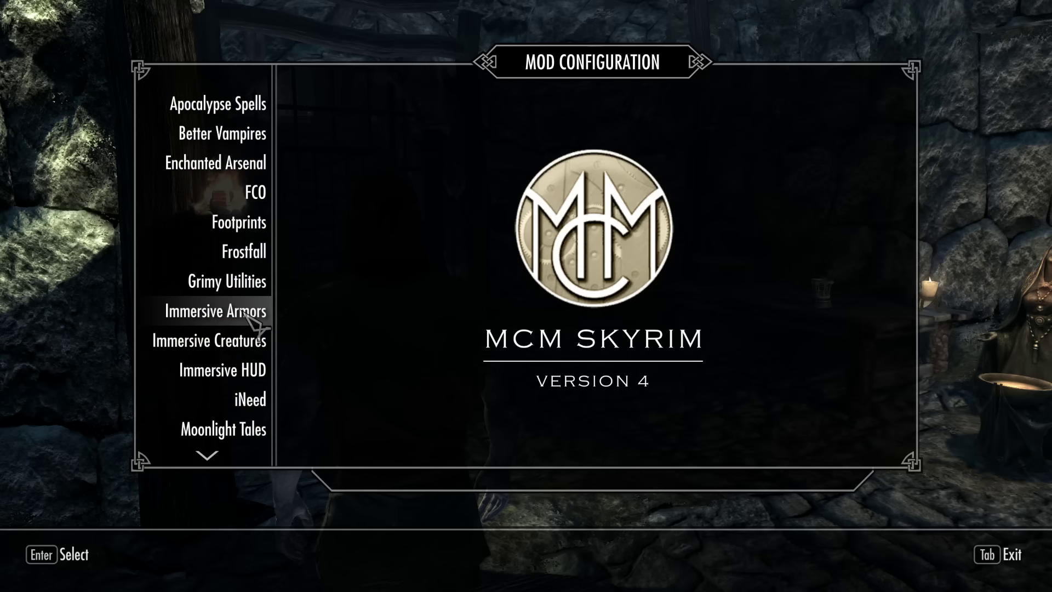
key("Tab")
key("Tab")
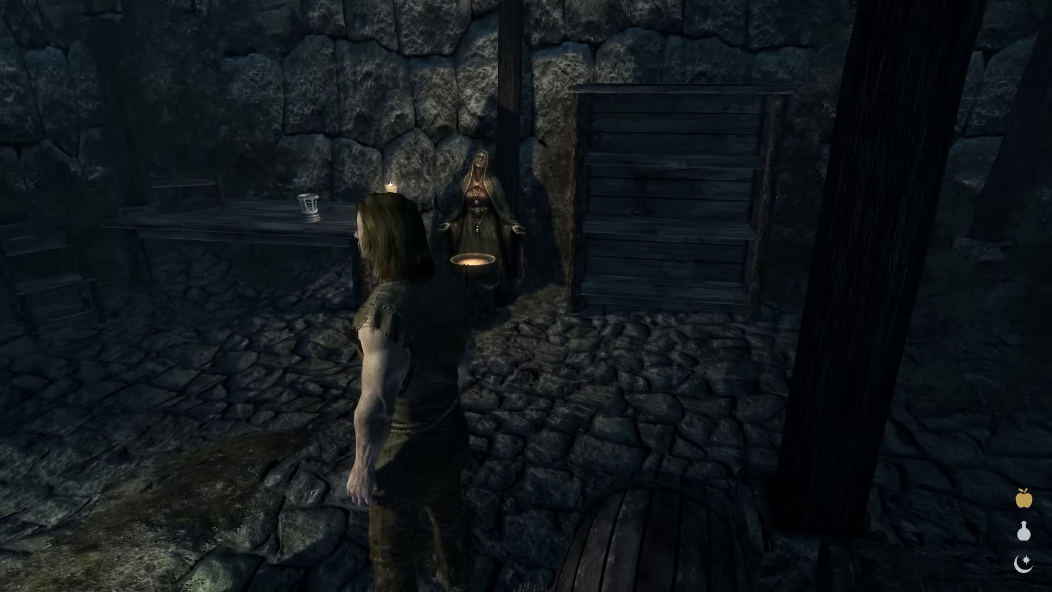
At the Statue of Mara, choose 'I am a Vigilant of Stendarr.' as the new start.
key("w")
key("e")
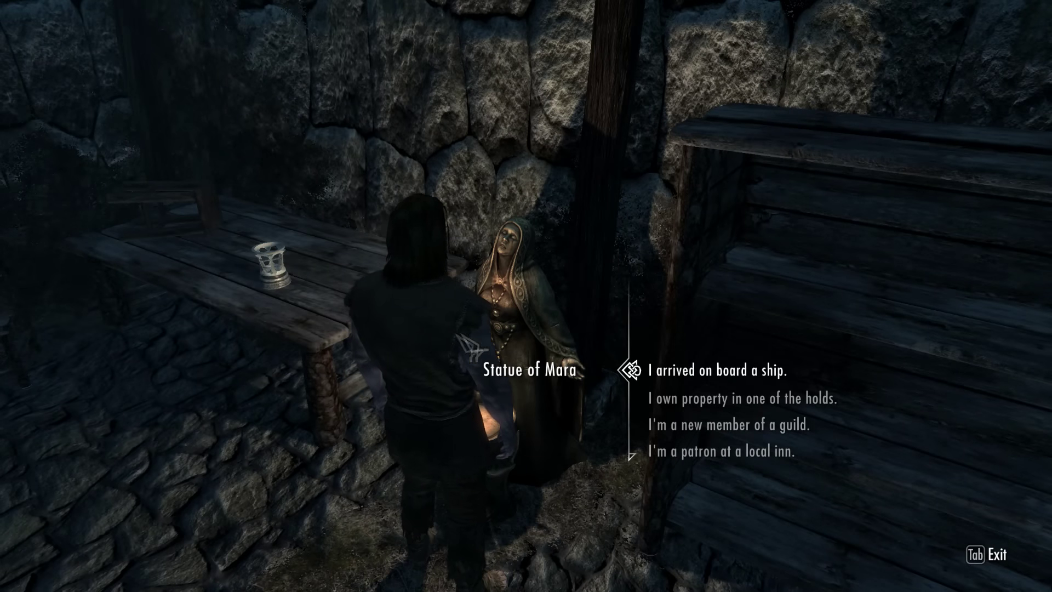
scroll(677, 399, "down", 5)
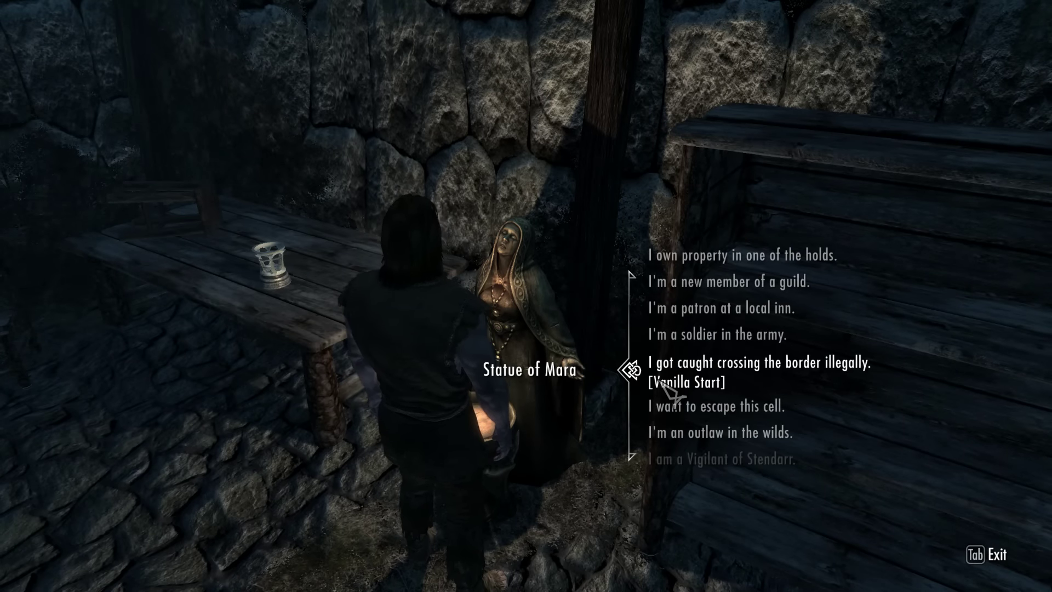
scroll(674, 387, "down", 3)
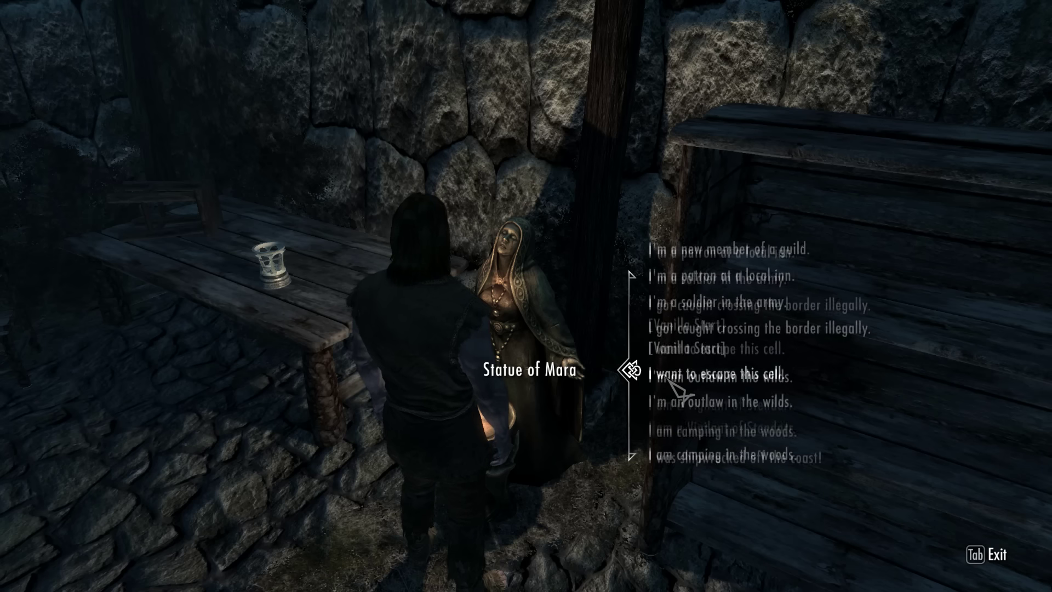
left_click(686, 404)
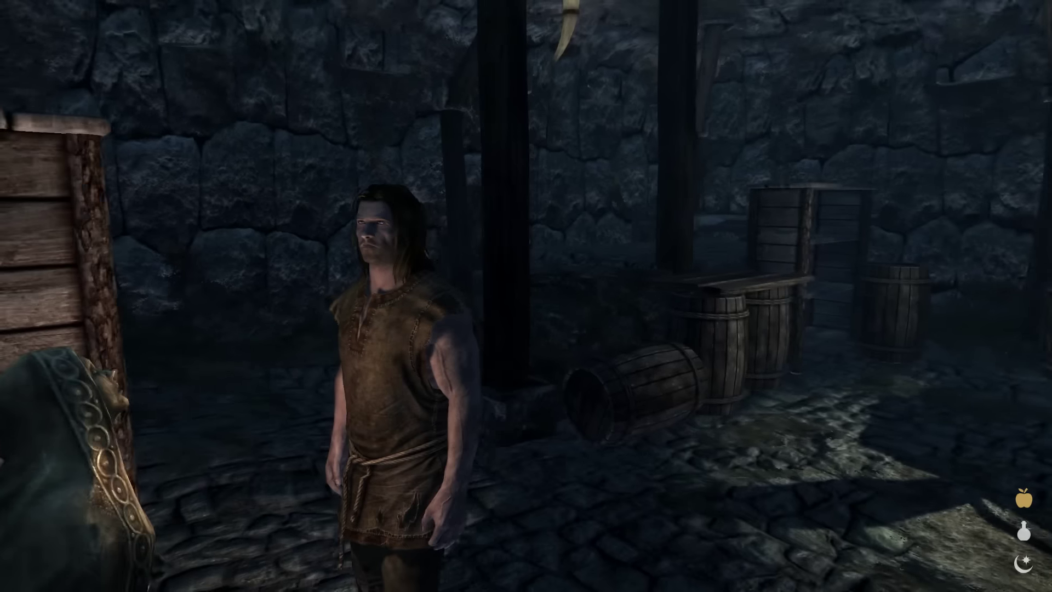
key("w")
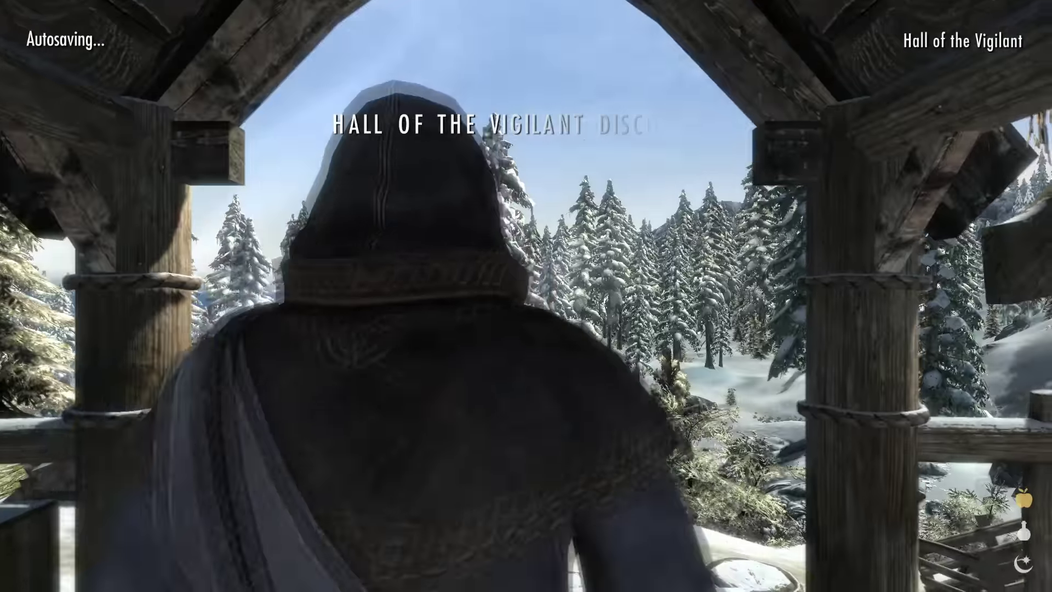
Run out of the gazebo into the snow near the Hall of the Vigilant.
key("w")
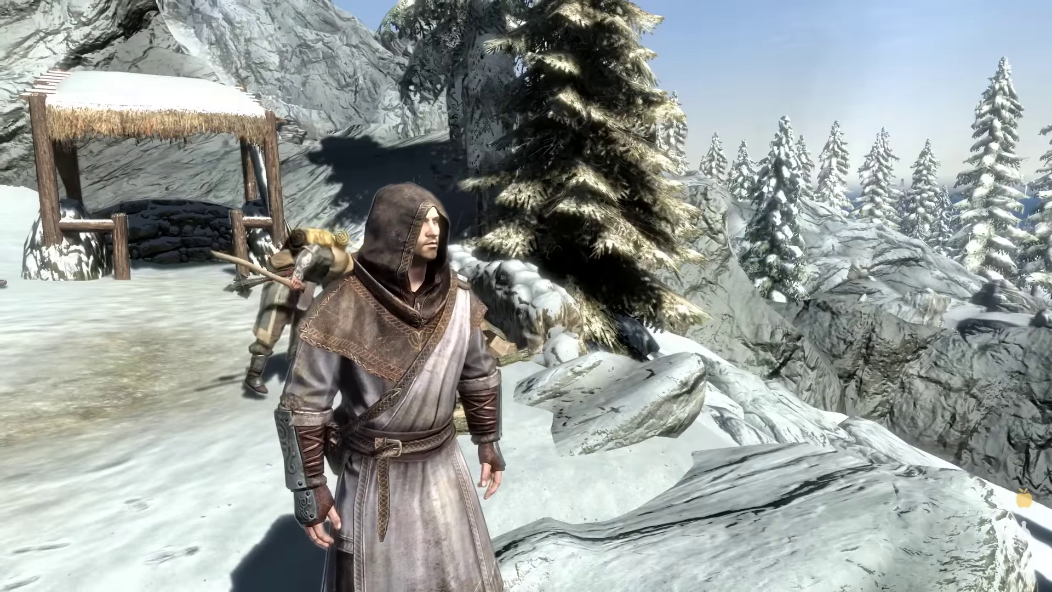
Save the game to a new save slot from the pause menu.
key("Escape")
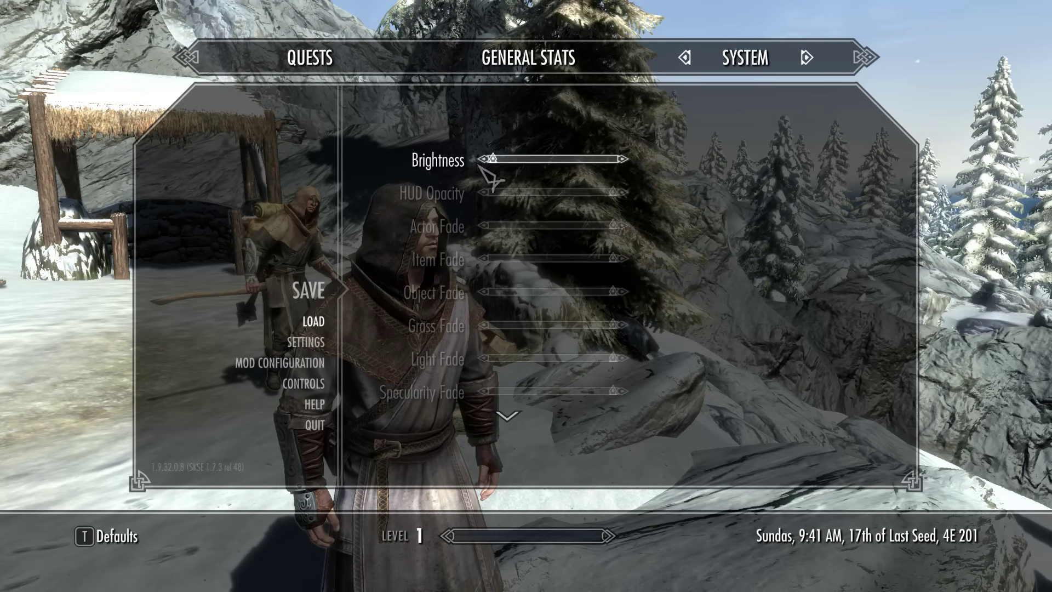
key("Escape")
key("Escape")
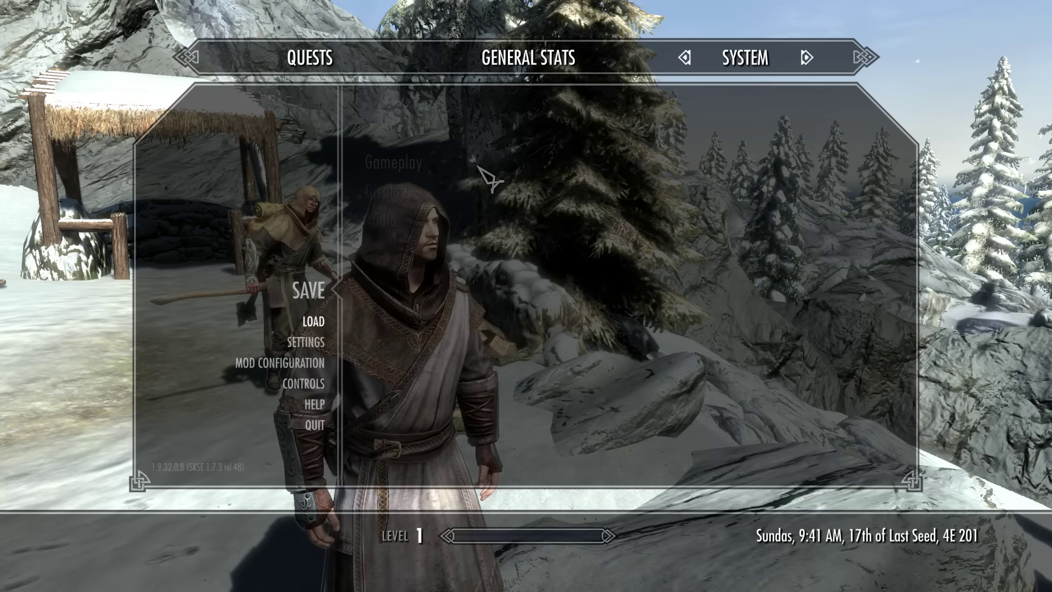
key("Escape")
key("Escape")
left_click(304, 298)
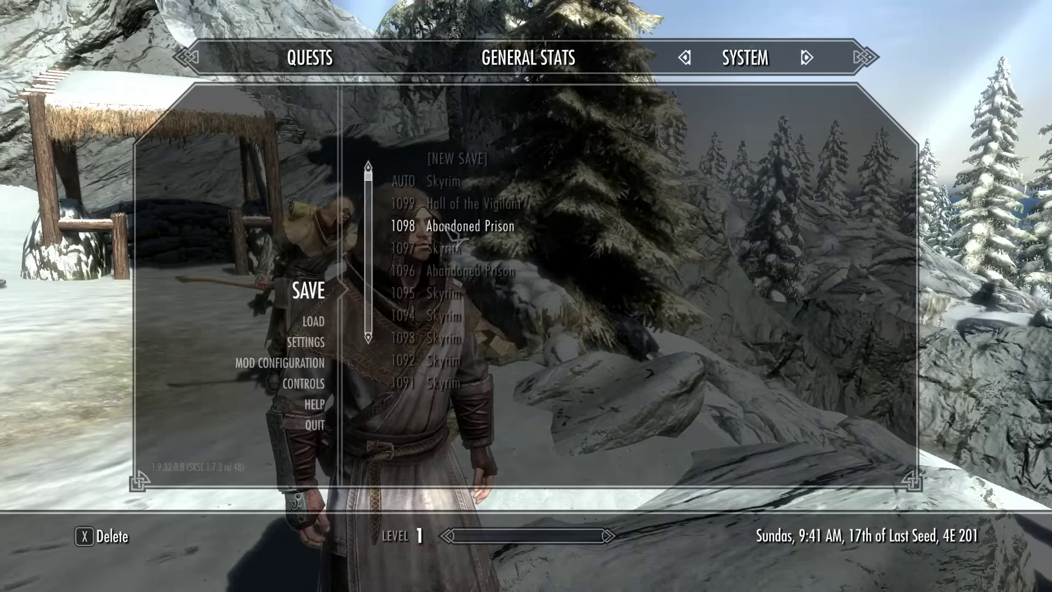
key("Return")
mouse_move(526, 296)
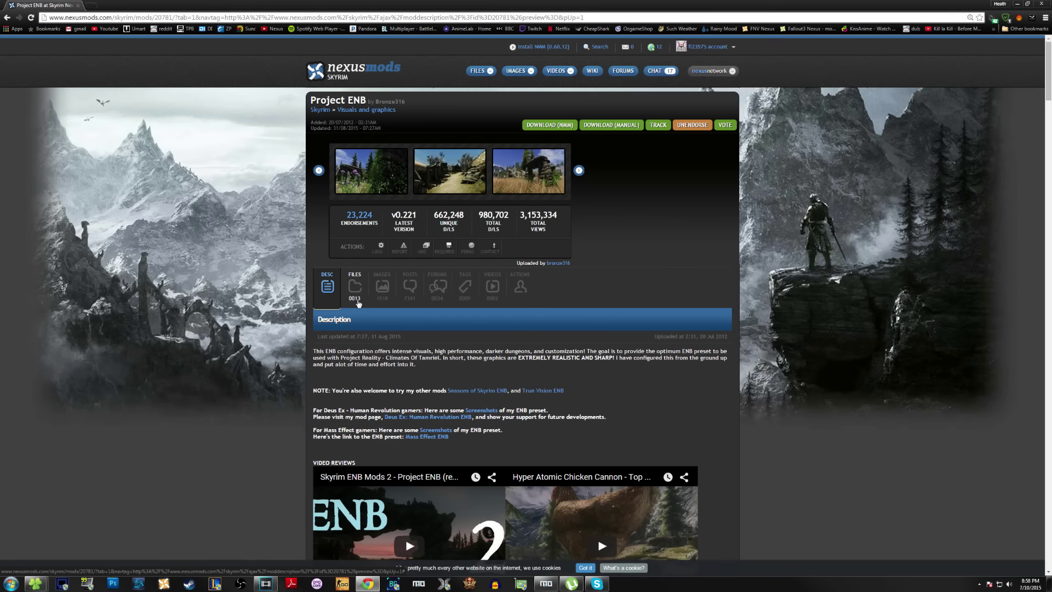
Download the Project ENB data folder and v0_221 Complete preset, then view ENBSeries v0.221.
left_click(355, 287)
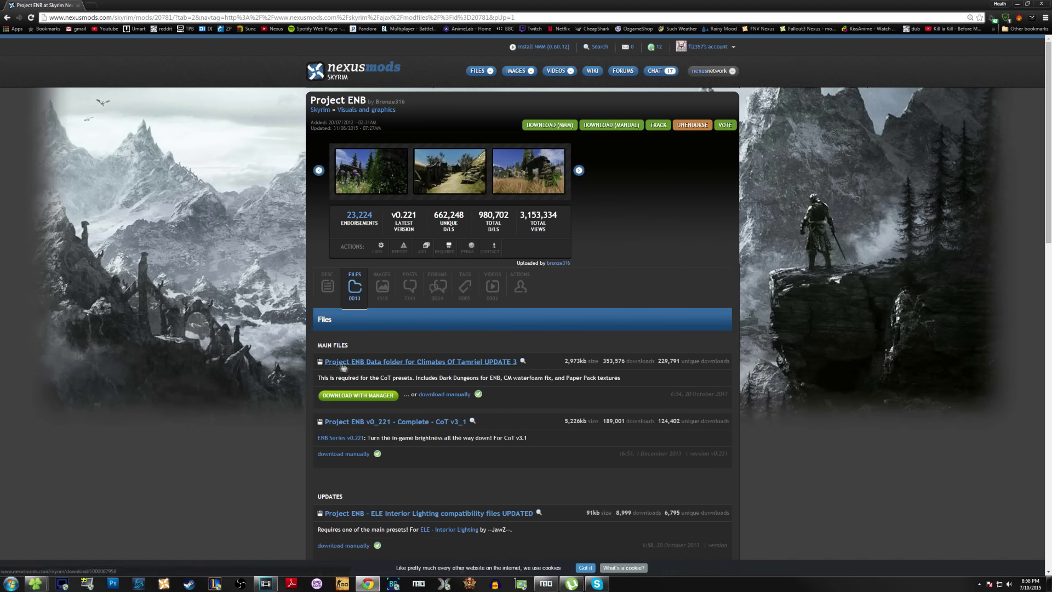
left_click(347, 397)
left_click(323, 458)
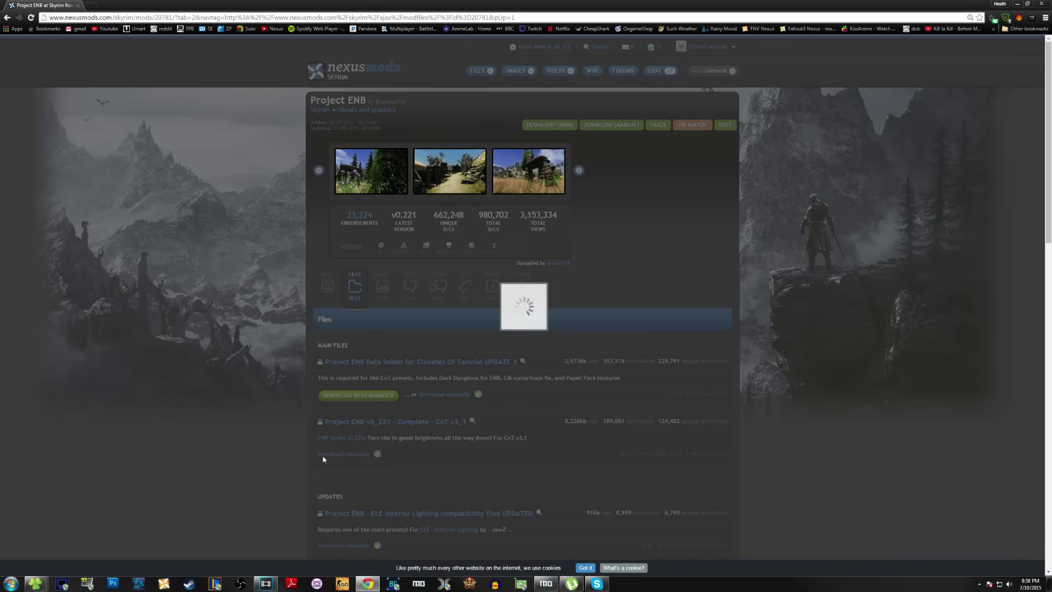
left_click(316, 447)
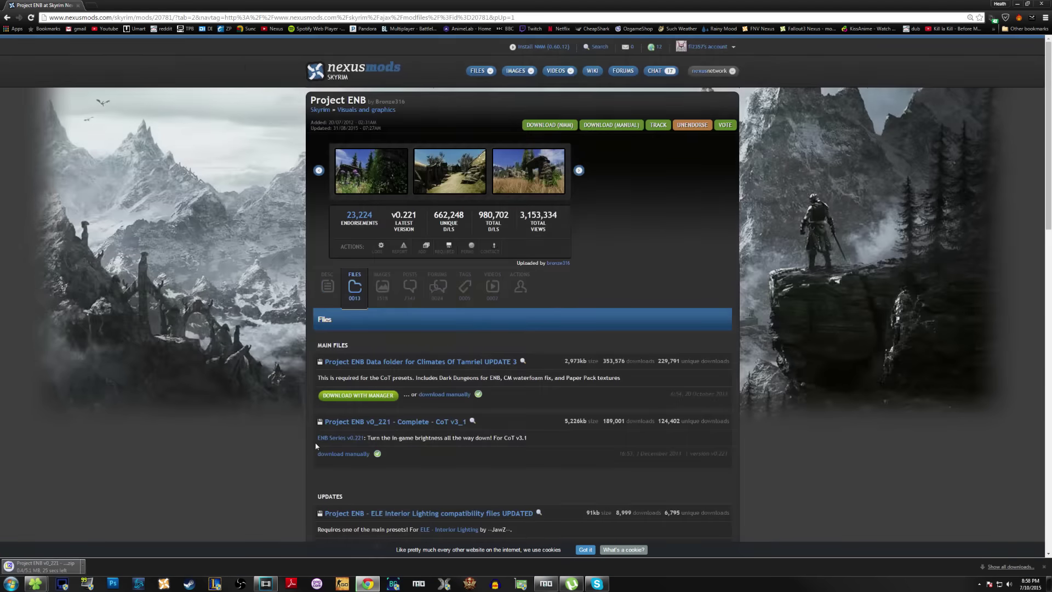
middle_click(355, 442)
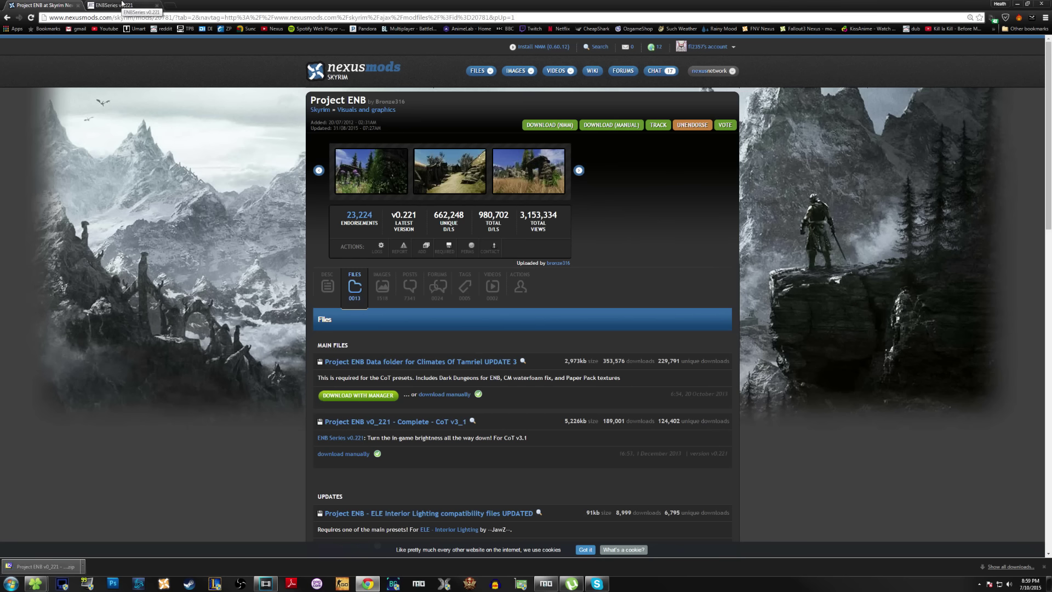
left_click(123, 5)
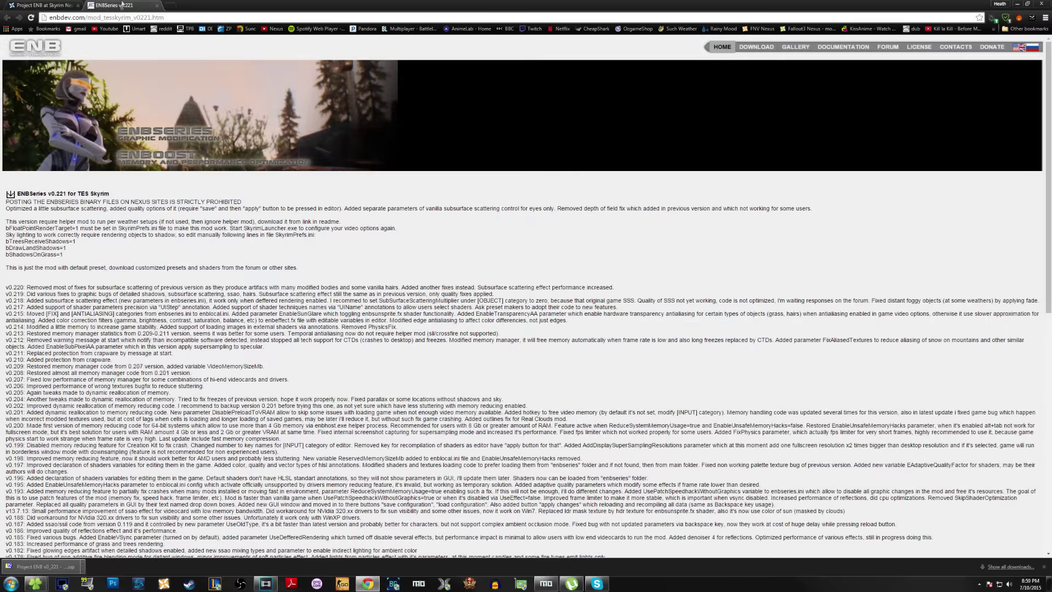
Download the ENBSeries v0.221 Skyrim zip and go back to Project ENB's description.
left_click(10, 195)
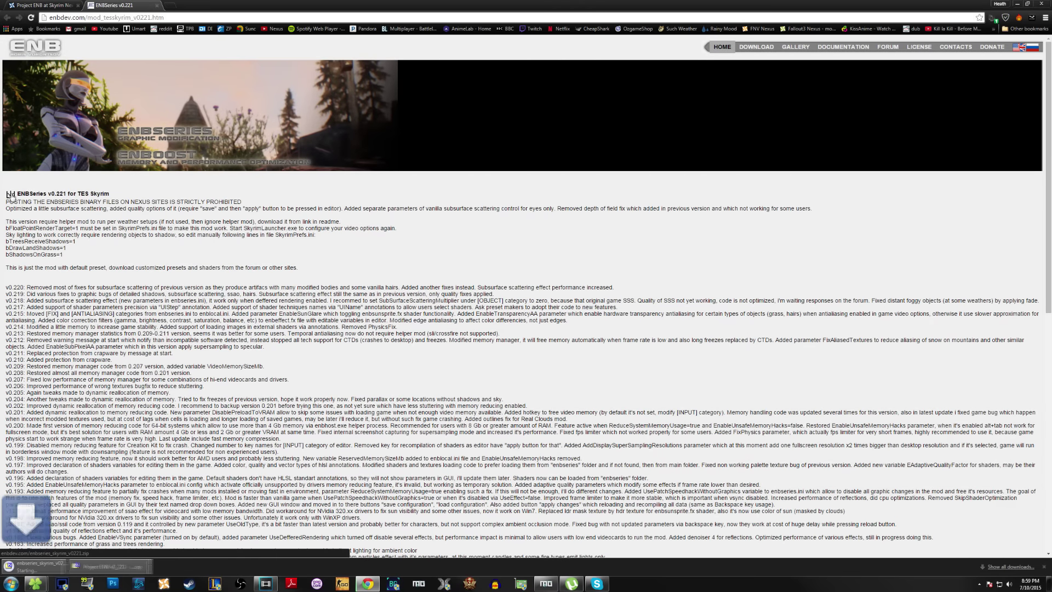
left_click(55, 4)
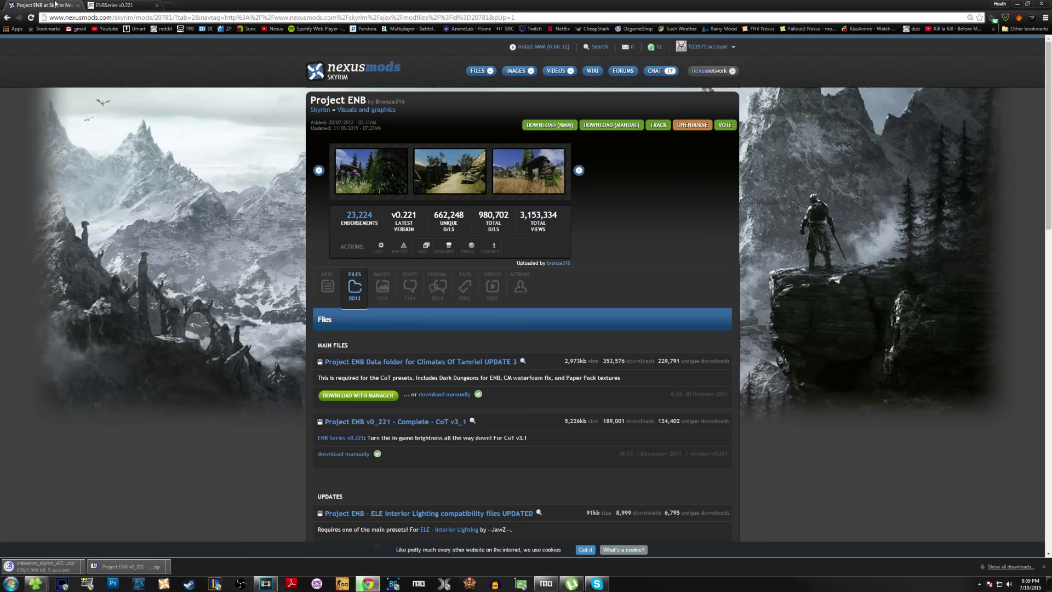
left_click(323, 295)
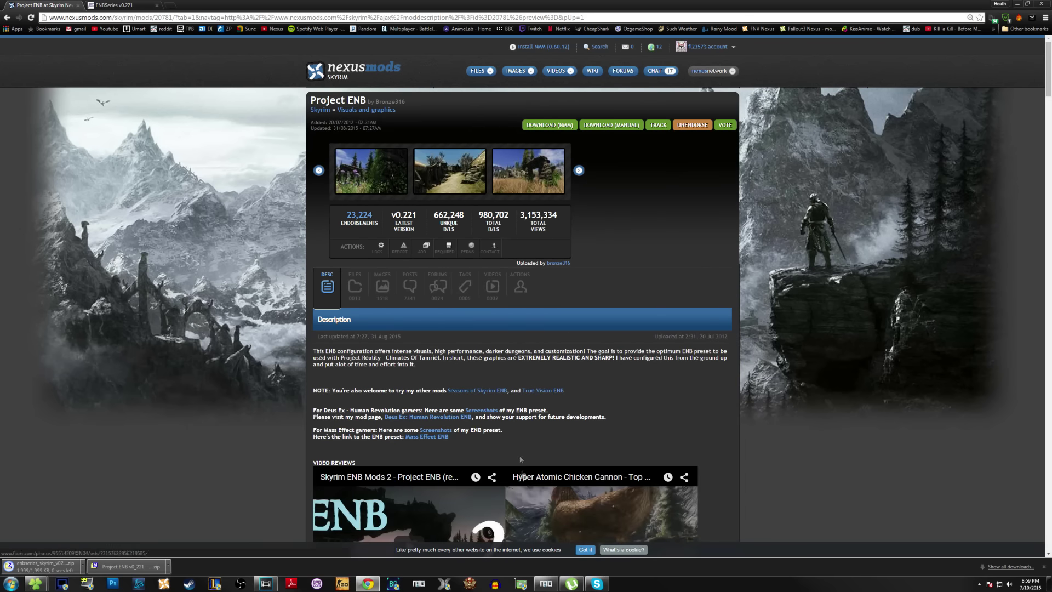
Manually install the Project ENB data folder download as the mod 'Project ENB'.
left_click(546, 583)
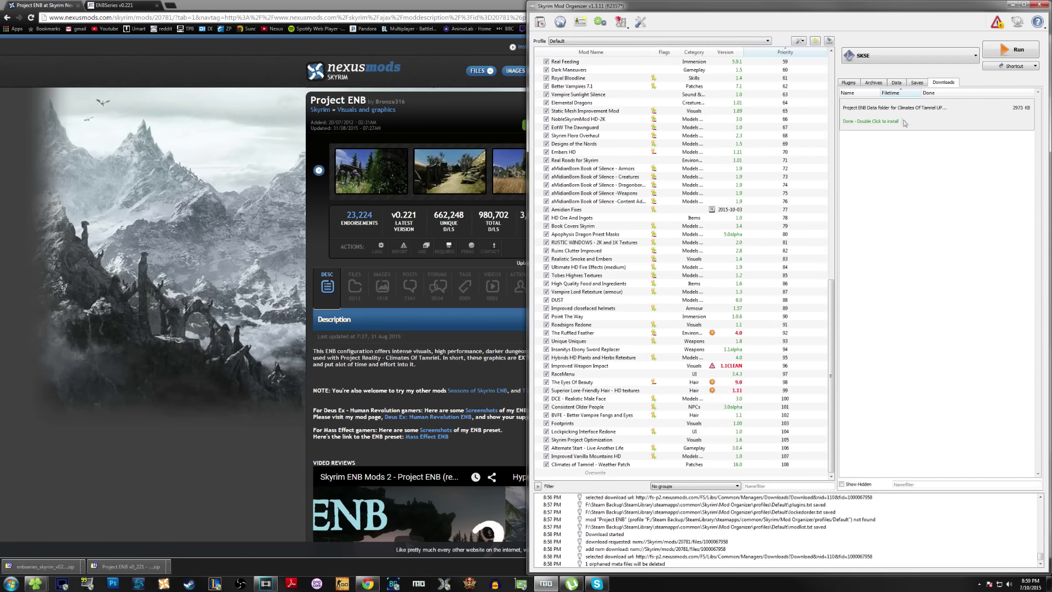
double_click(902, 117)
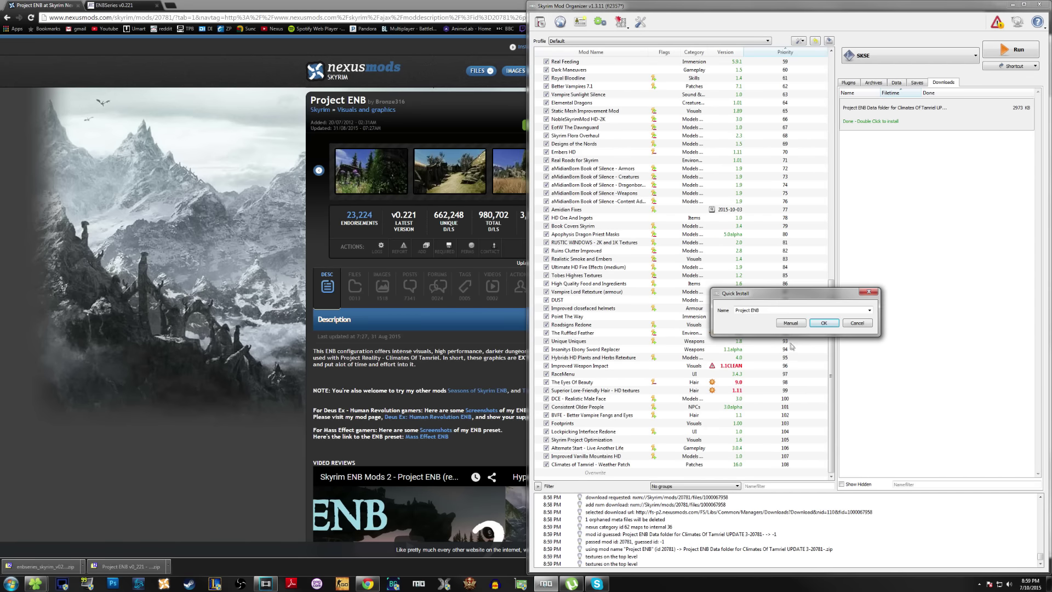
left_click(789, 323)
left_click(845, 387)
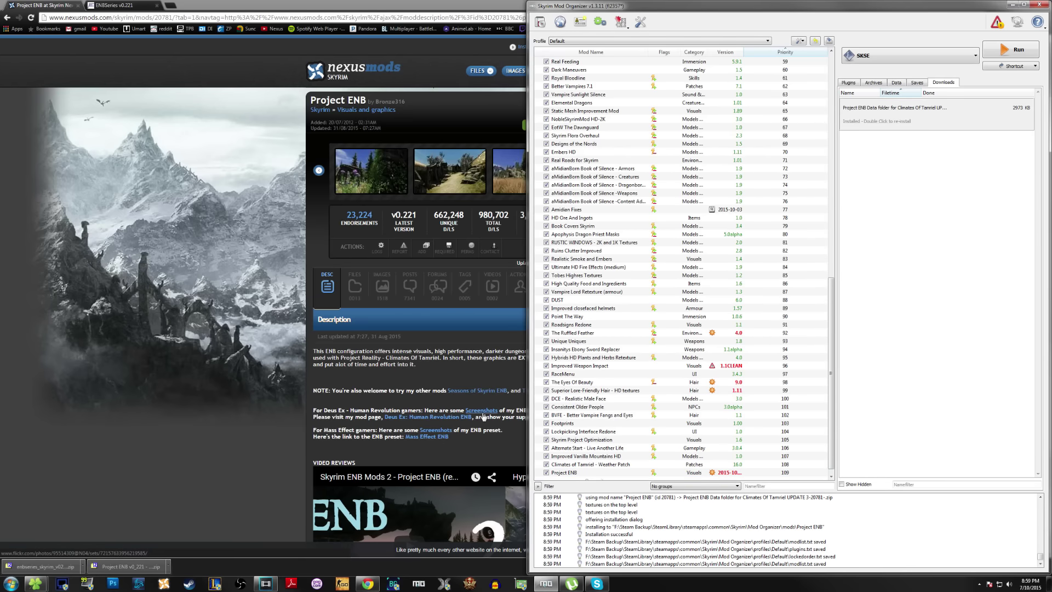
left_click(477, 266)
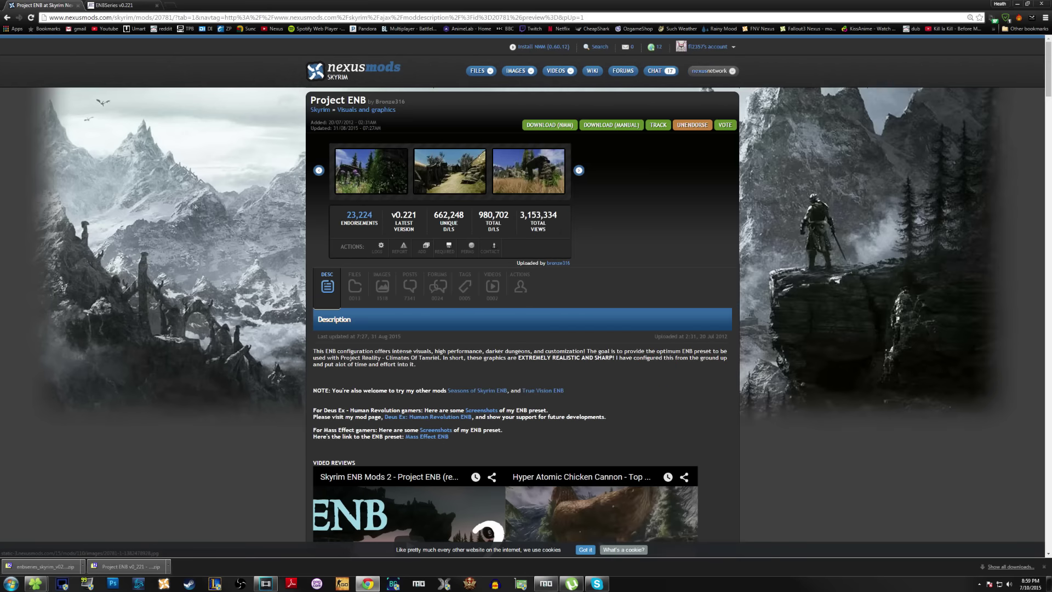
left_click(1021, 3)
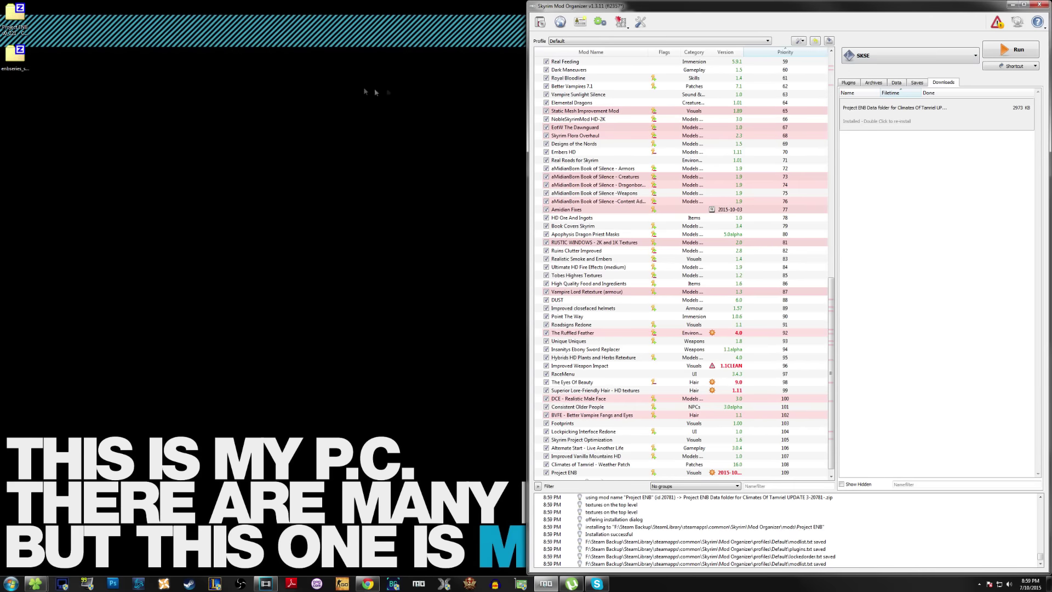
Copy d3d9.dll from enbseries_skyrim_v0221.zip's WrapperVersion folder into the Skyrim game folder.
mouse_move(35, 584)
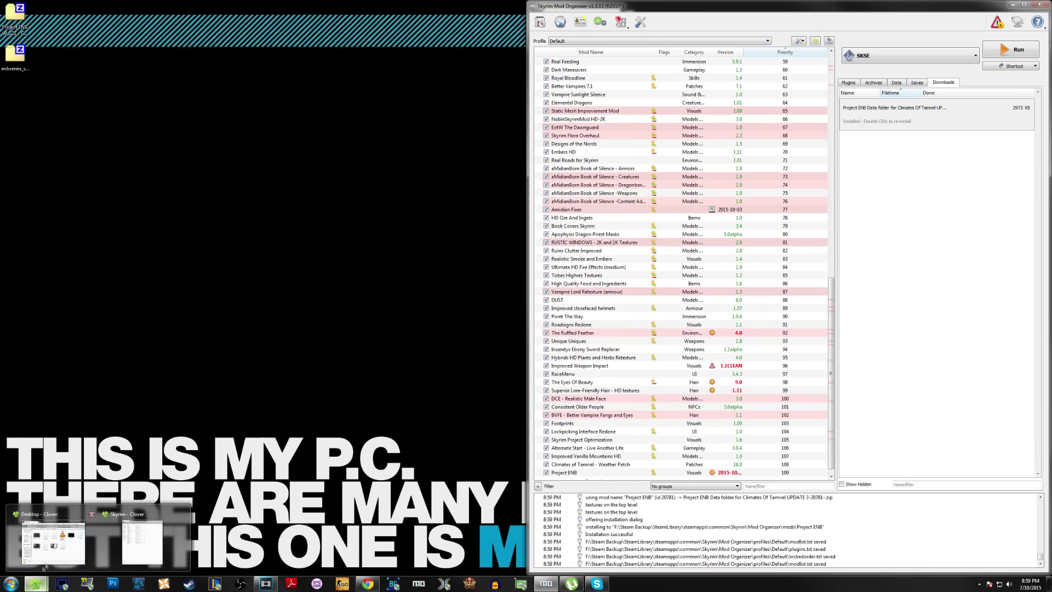
left_click(124, 546)
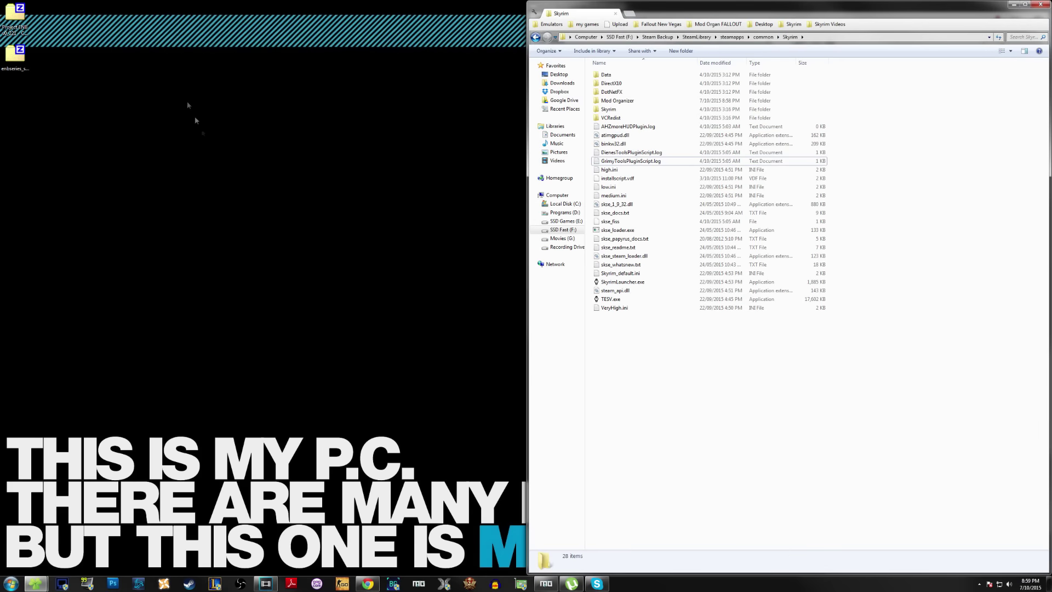
left_click(25, 53)
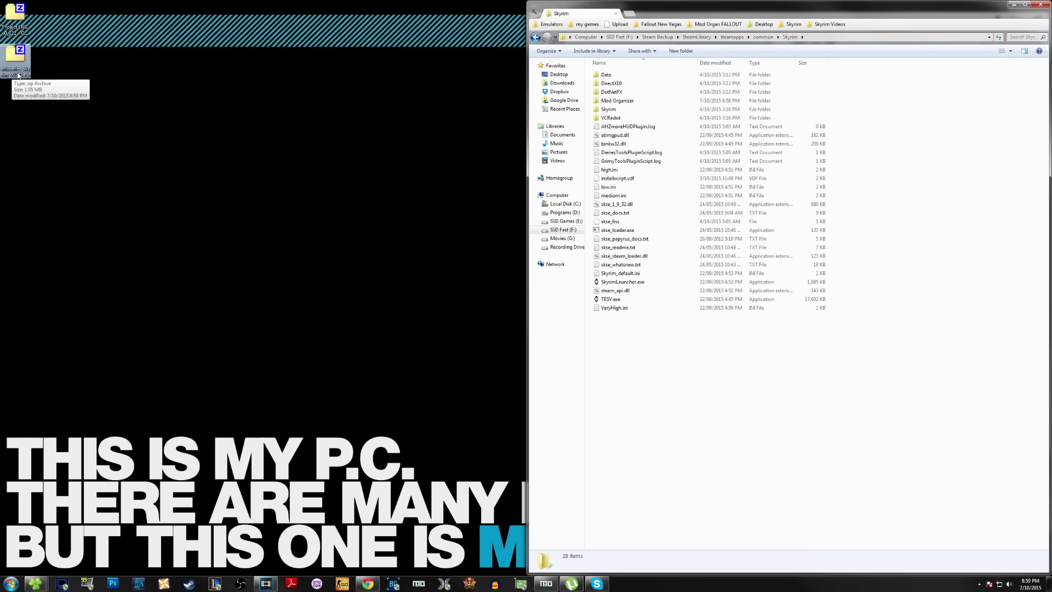
double_click(18, 75)
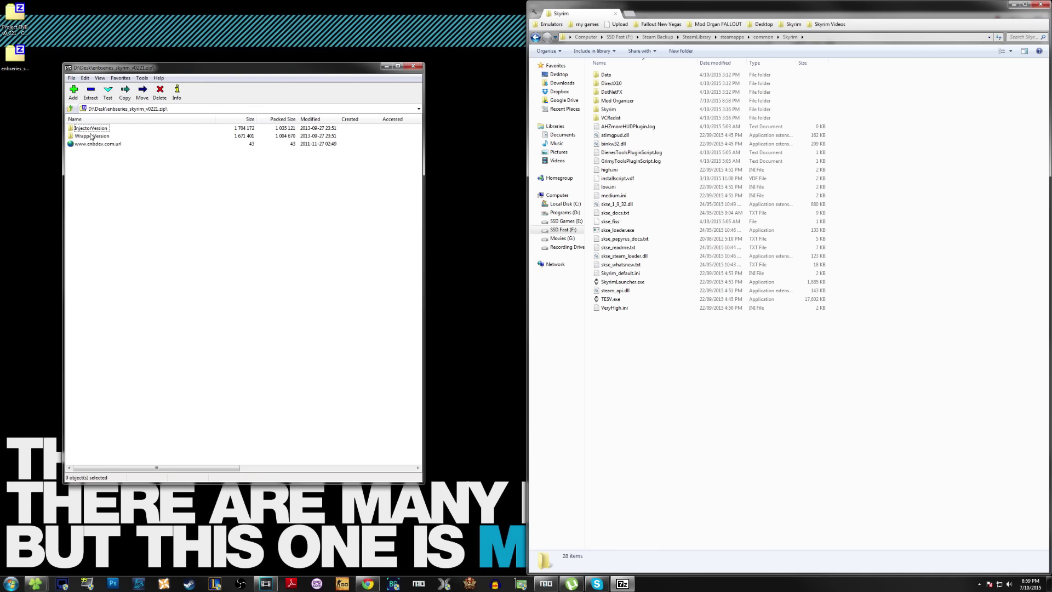
double_click(91, 136)
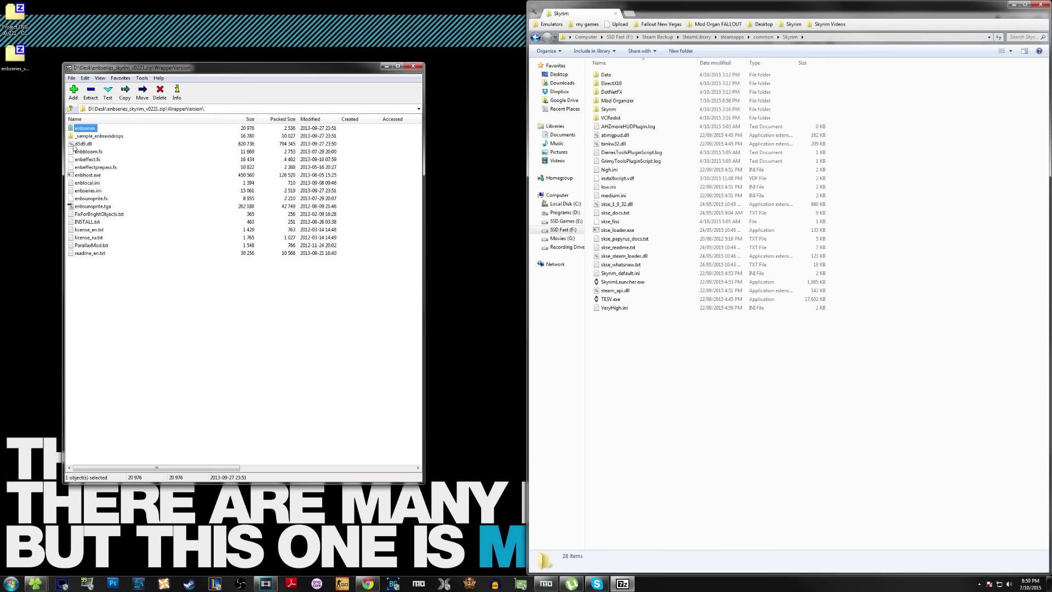
left_click(79, 145)
left_click_drag(79, 145, 735, 386)
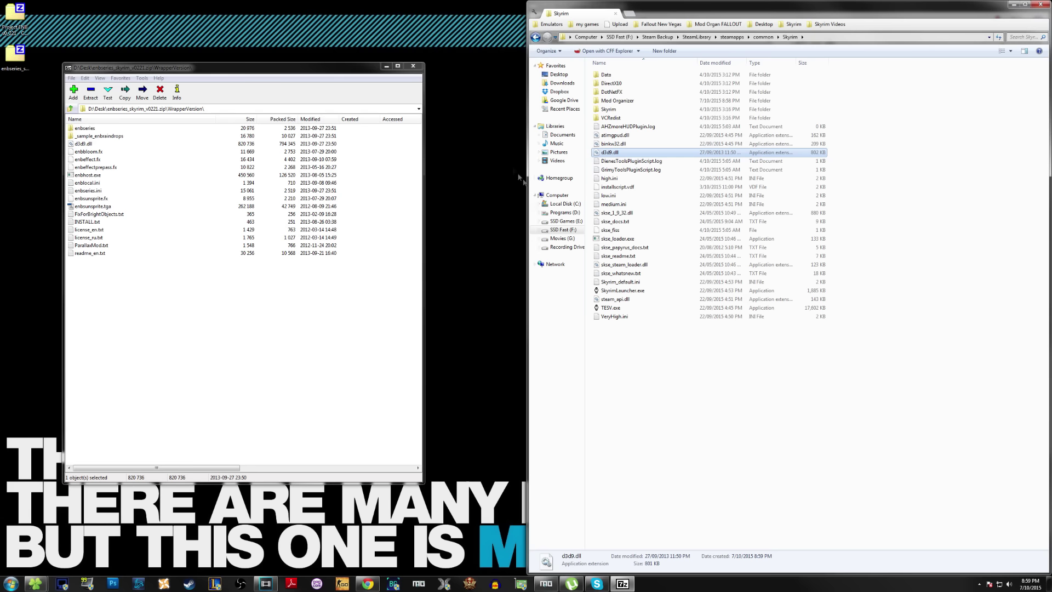
Check the zip's InjectorVersion folder, close 7-Zip, and delete the ENBSeries zip.
left_click(413, 66)
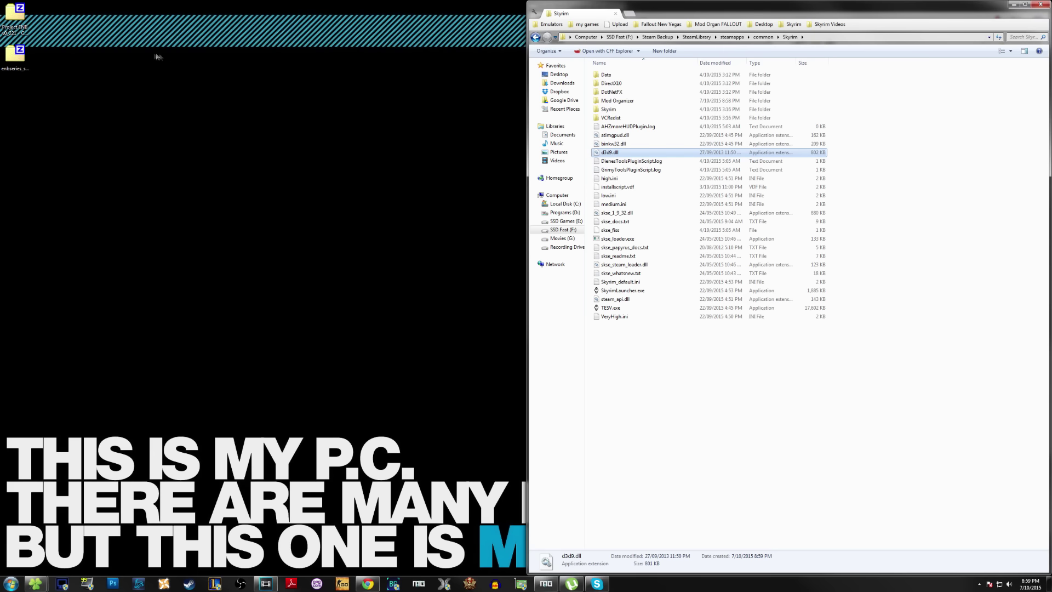
double_click(12, 65)
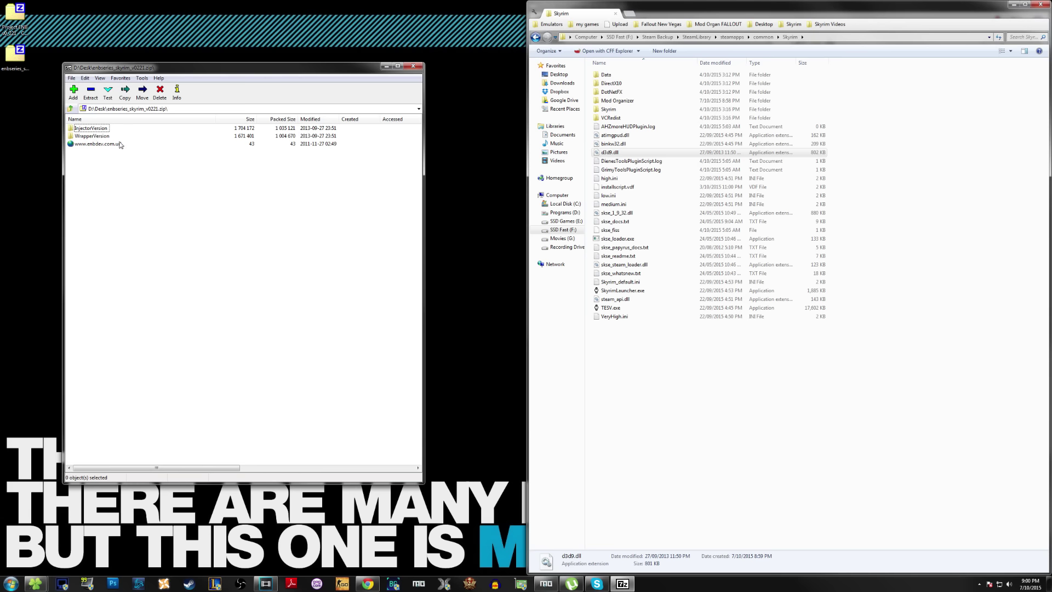
double_click(94, 128)
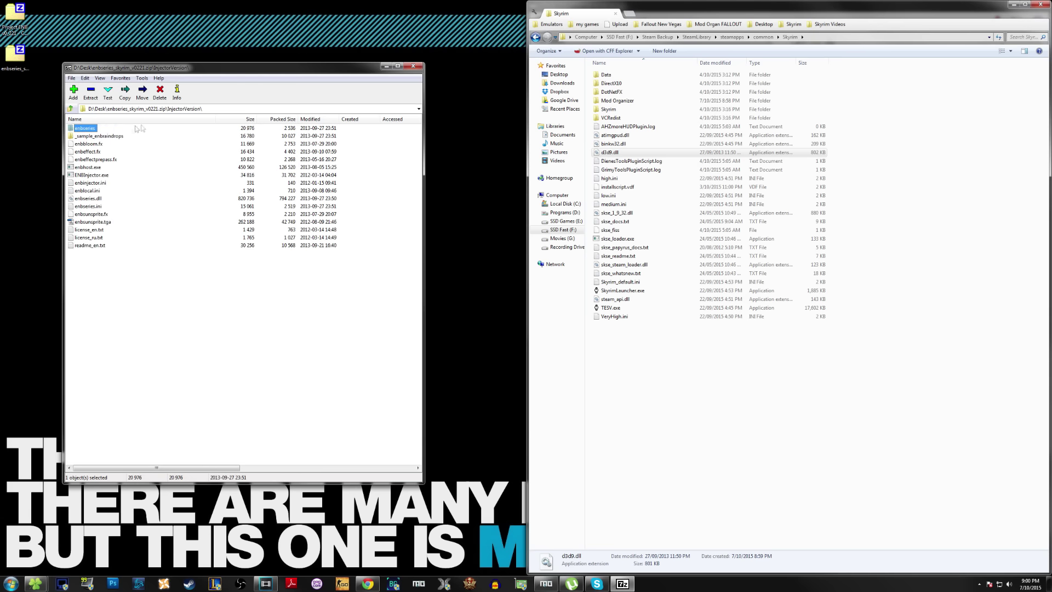
left_click(417, 66)
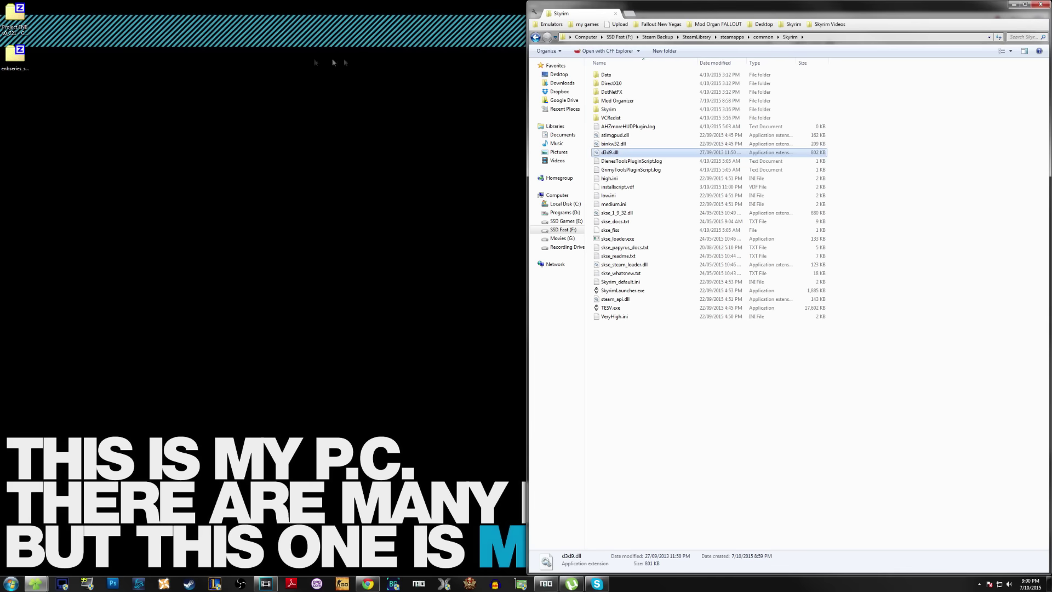
left_click(30, 60)
key("Delete")
Delete the zip and open the Project ENB archive's Fantasy main files folder.
key("Return")
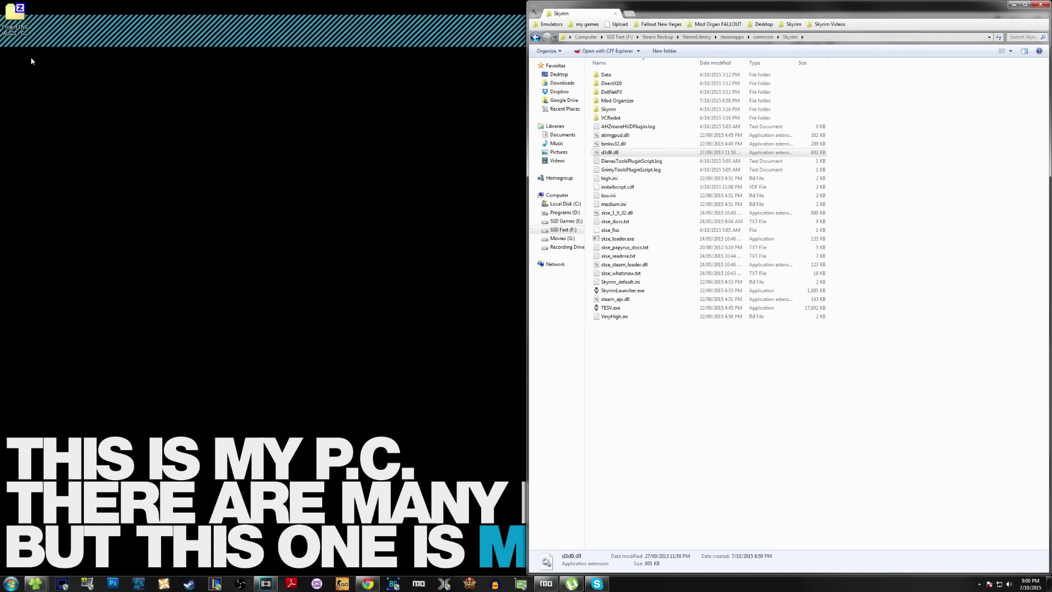
double_click(25, 16)
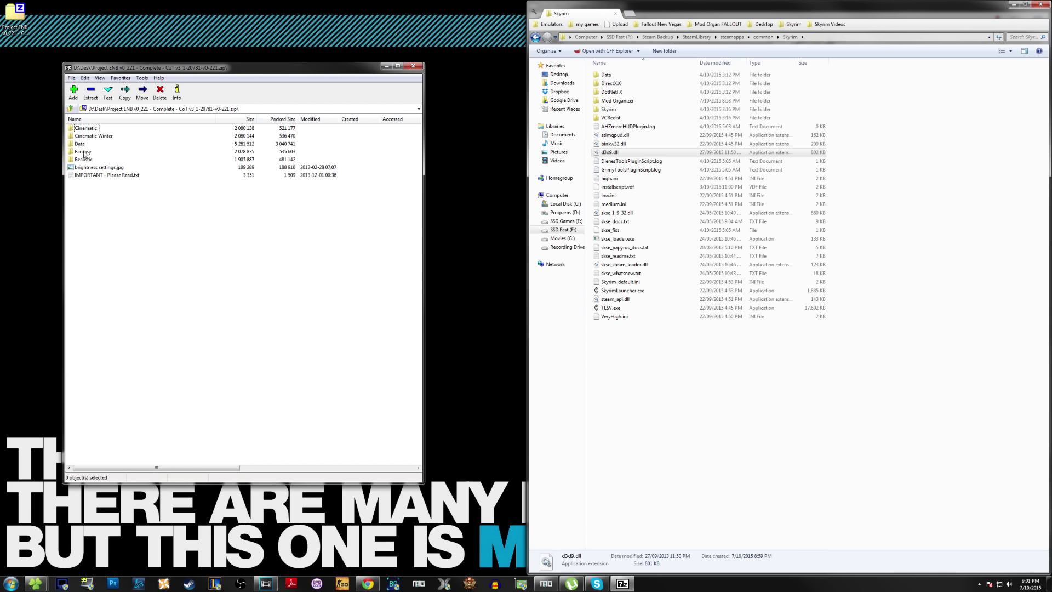
double_click(89, 152)
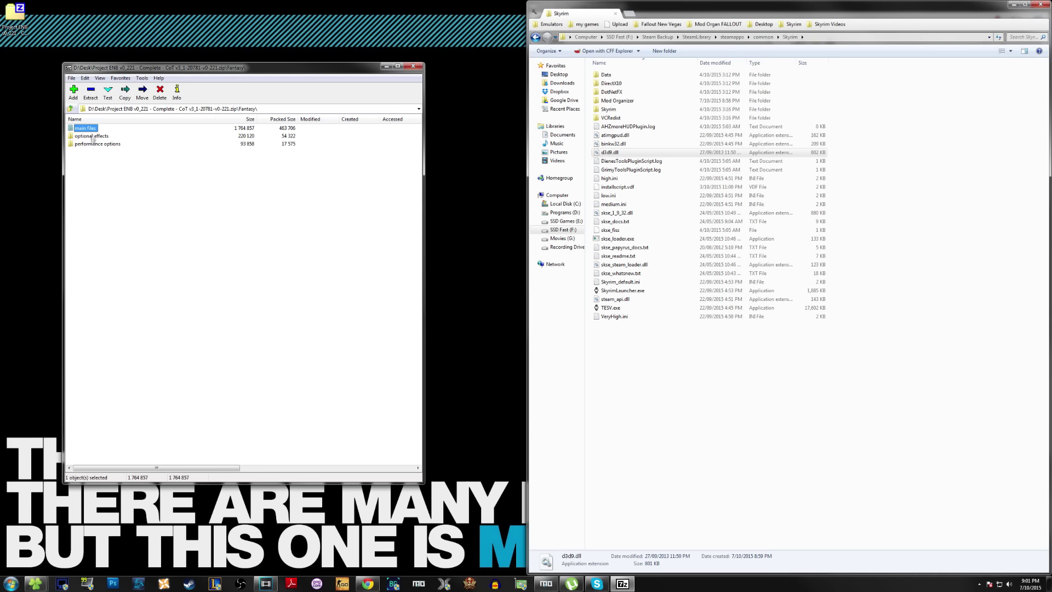
double_click(93, 130)
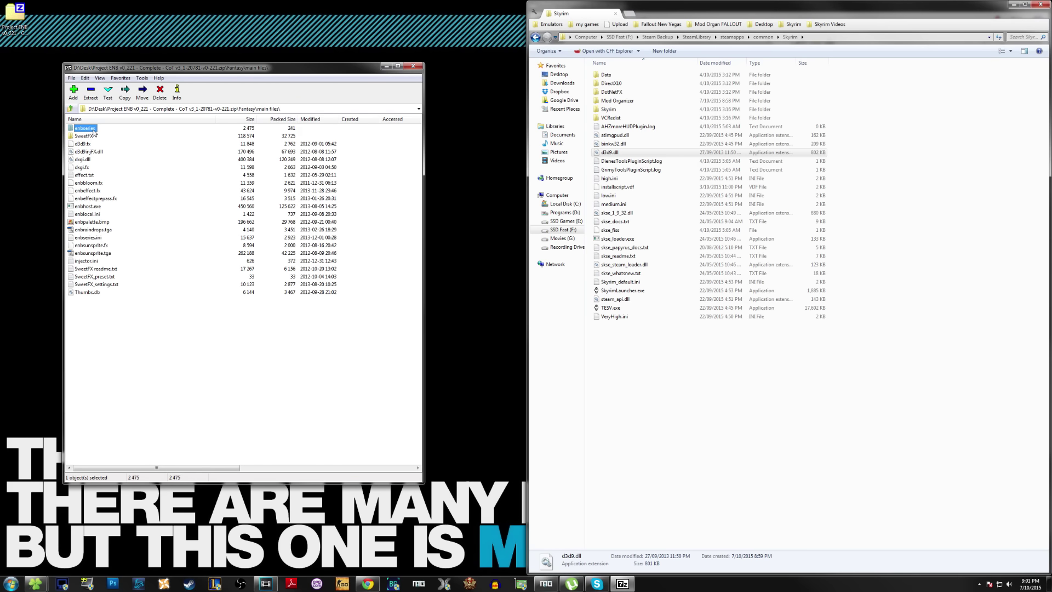
Select all the main files, then open the Fantasy performance options folder.
left_click_drag(110, 332, 690, 443)
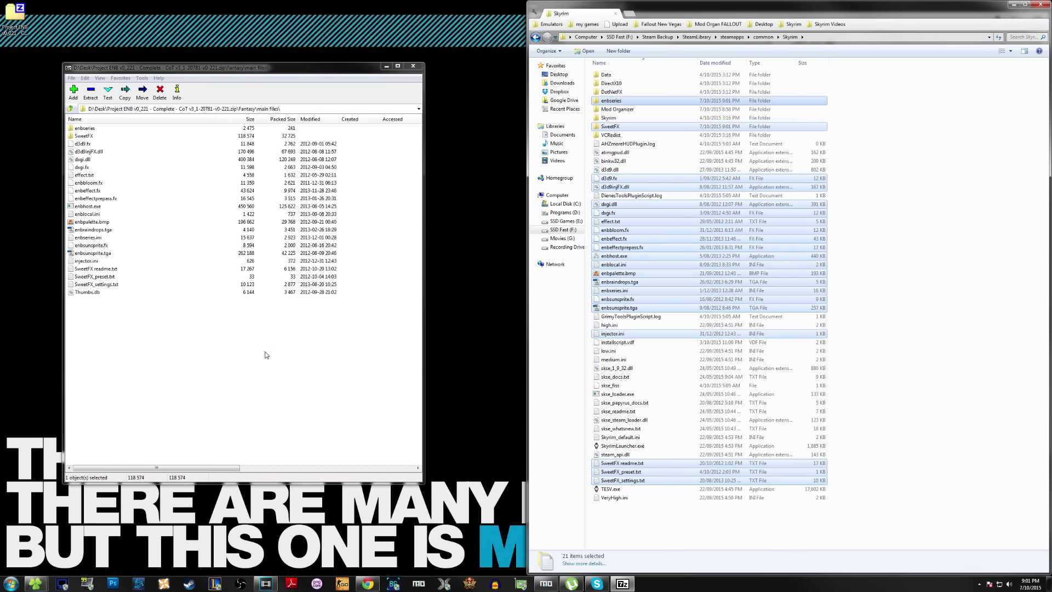
left_click(69, 108)
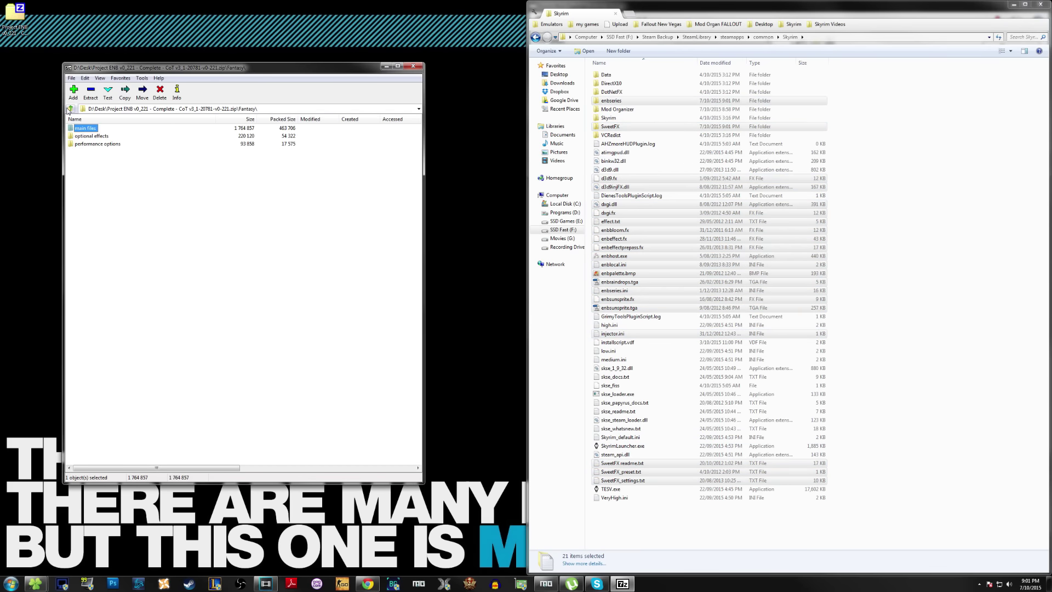
double_click(91, 145)
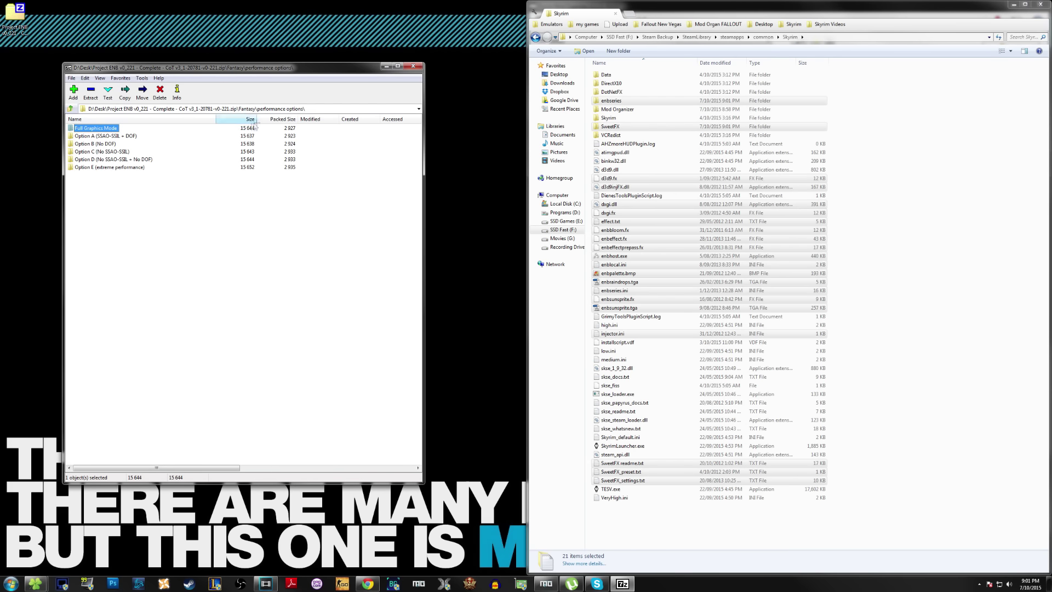
Copy Option D's enbseries.ini over the Skyrim folder's copy, then close the archive window.
left_click(863, 170)
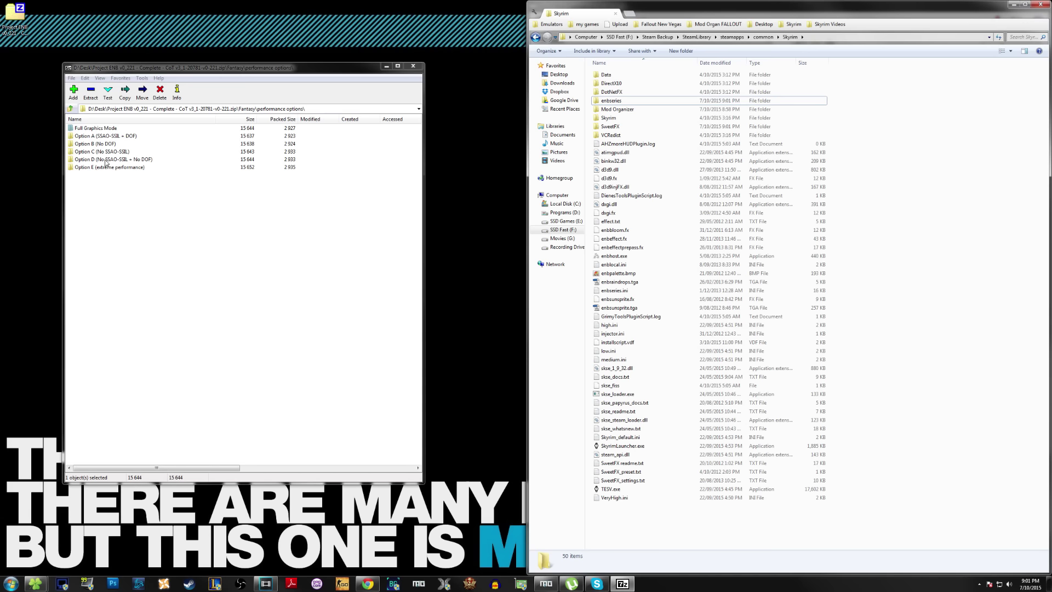
double_click(106, 160)
left_click_drag(86, 128, 919, 300)
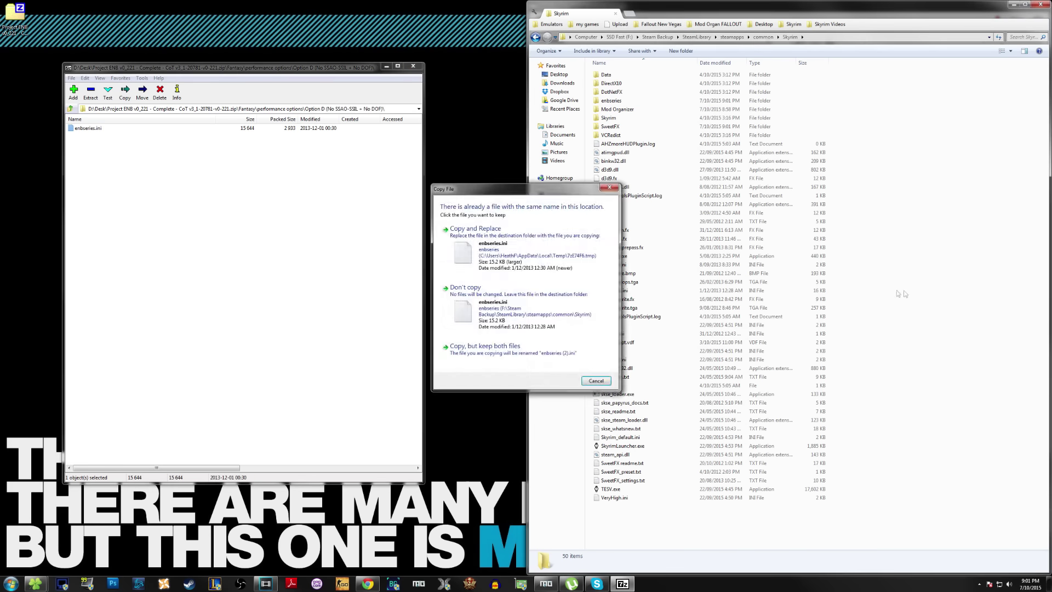
left_click(511, 226)
left_click(412, 66)
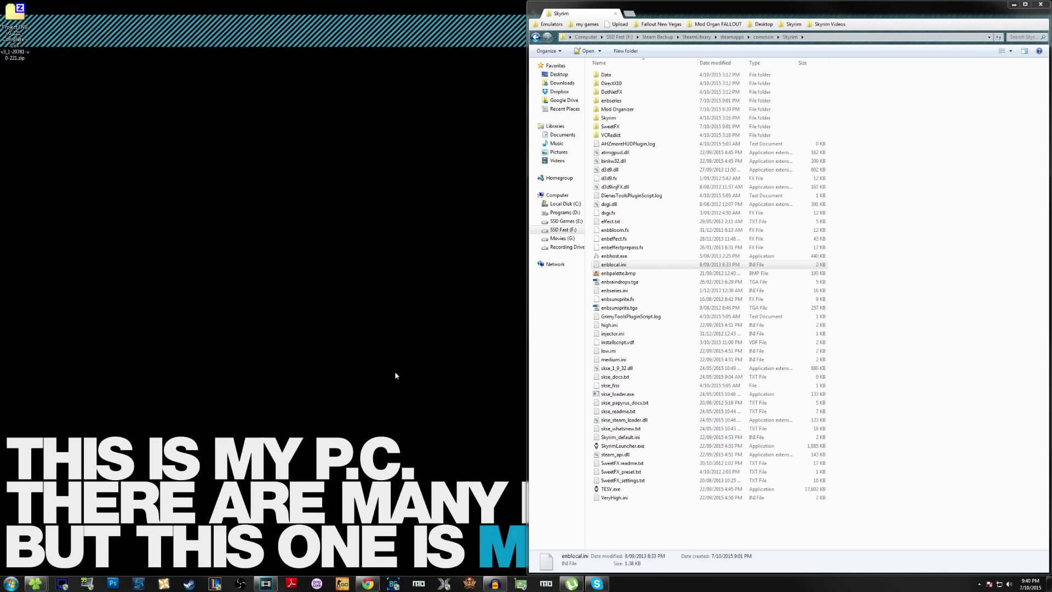
Open the Skyrim folder's enblocal.ini in Notepad++ snapped right, cursor after the MEMORY settings.
left_click(615, 266)
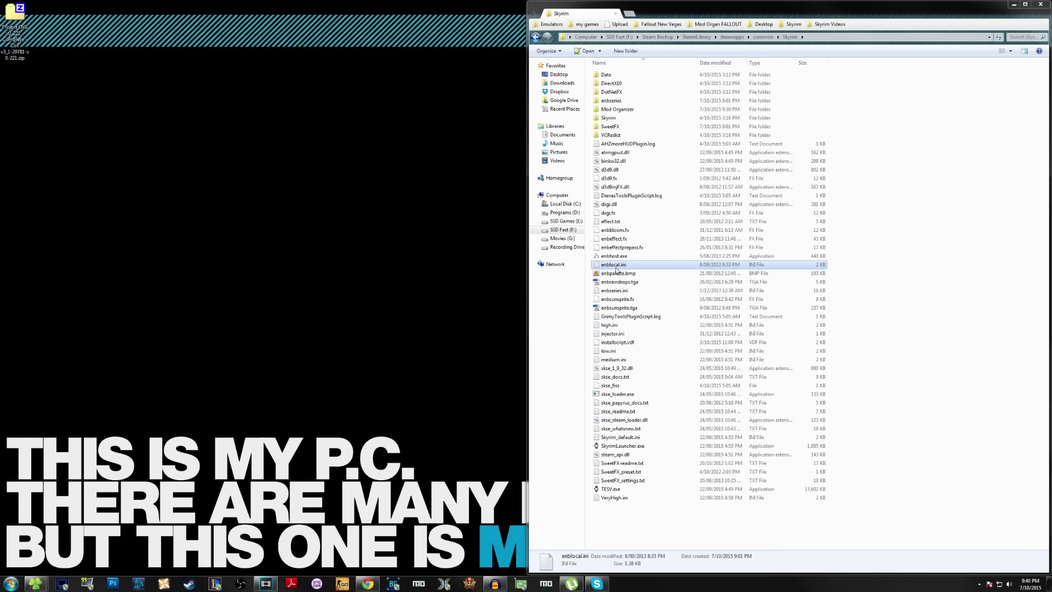
double_click(615, 266)
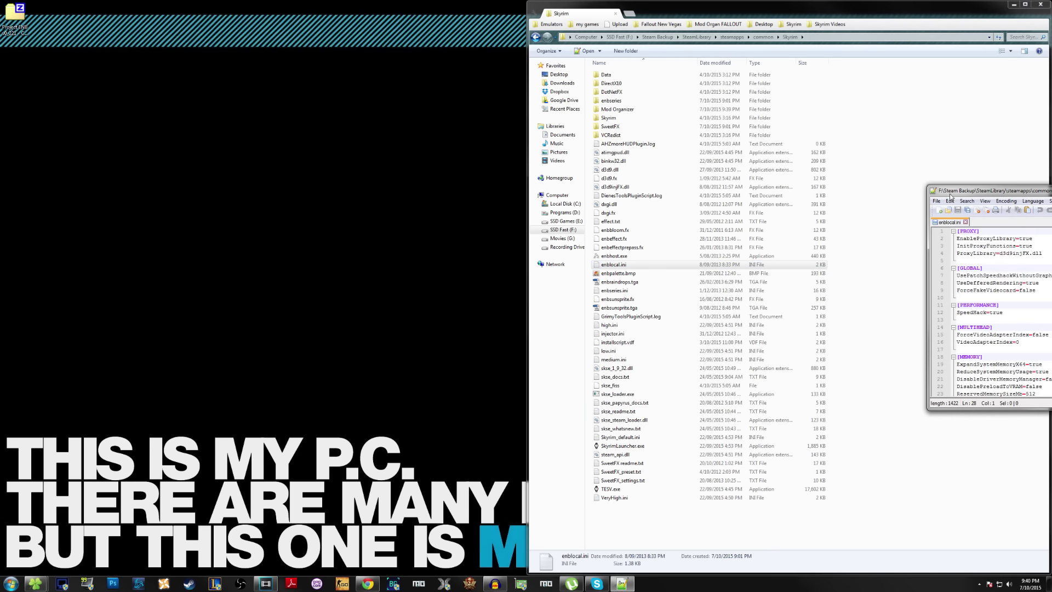
left_click_drag(951, 194, 1051, 203)
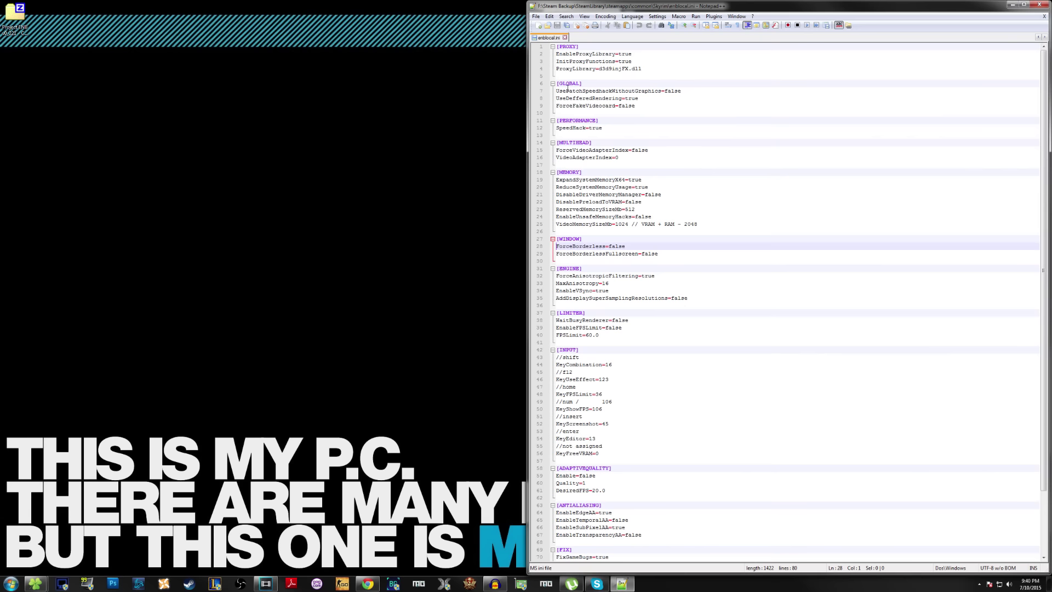
left_click(557, 230)
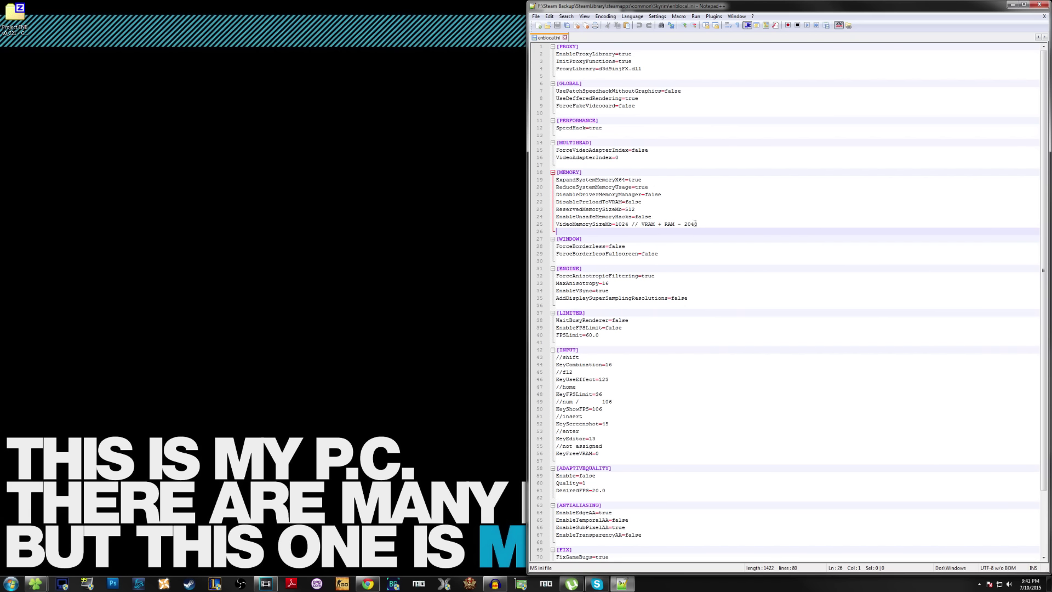
Open the graphics adapter properties from Screen resolution to read its 3072 MB dedicated memory.
right_click(390, 218)
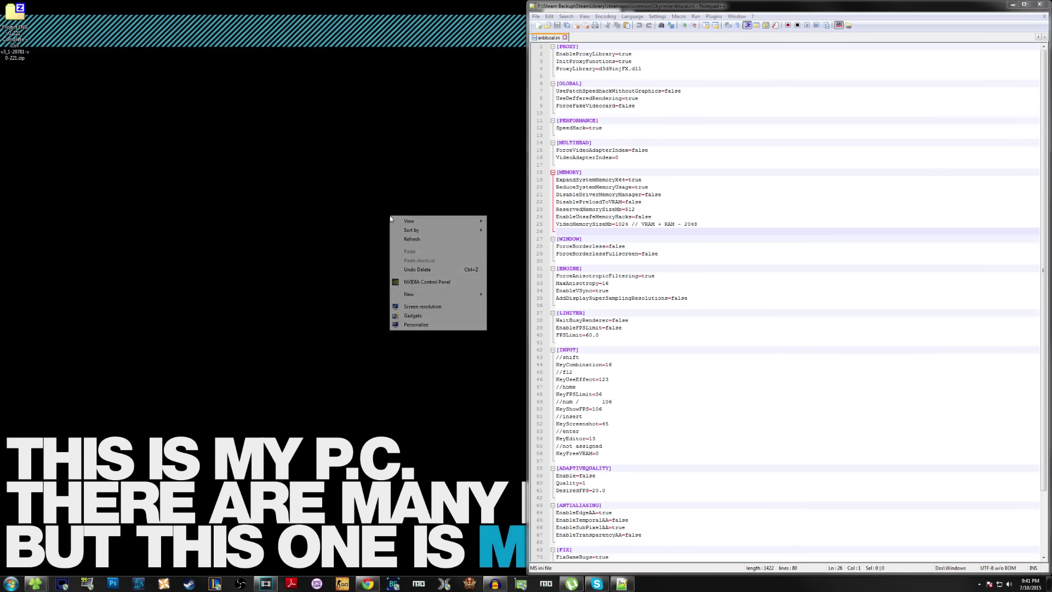
left_click(412, 306)
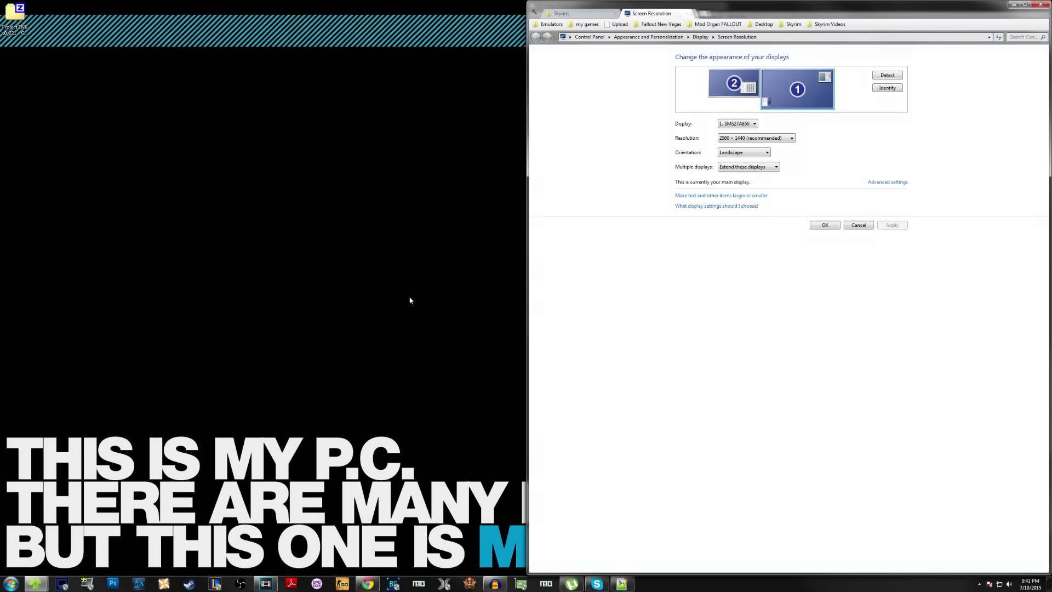
left_click(878, 182)
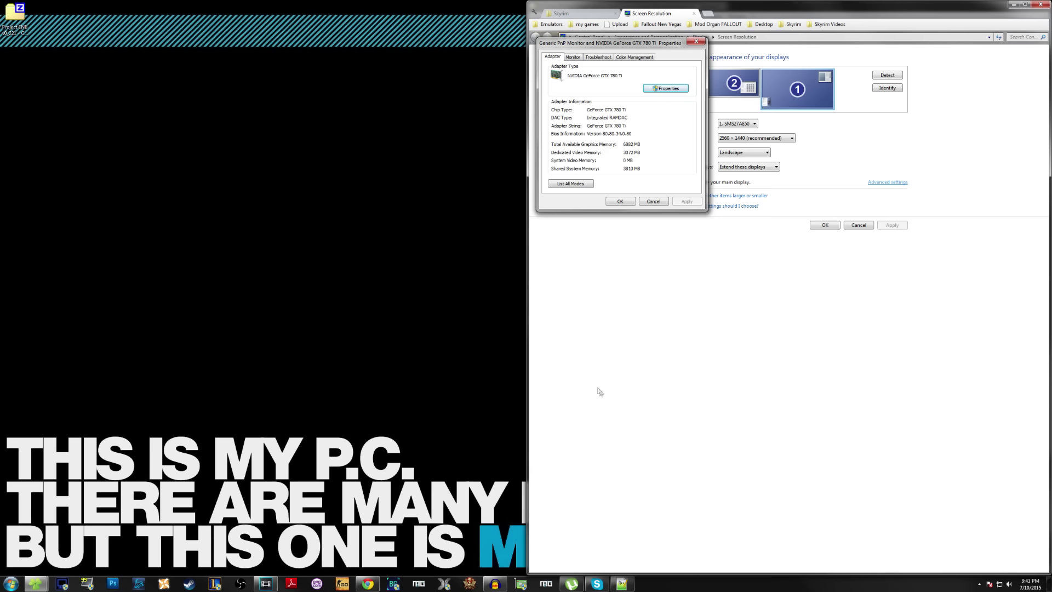
right_click(711, 583)
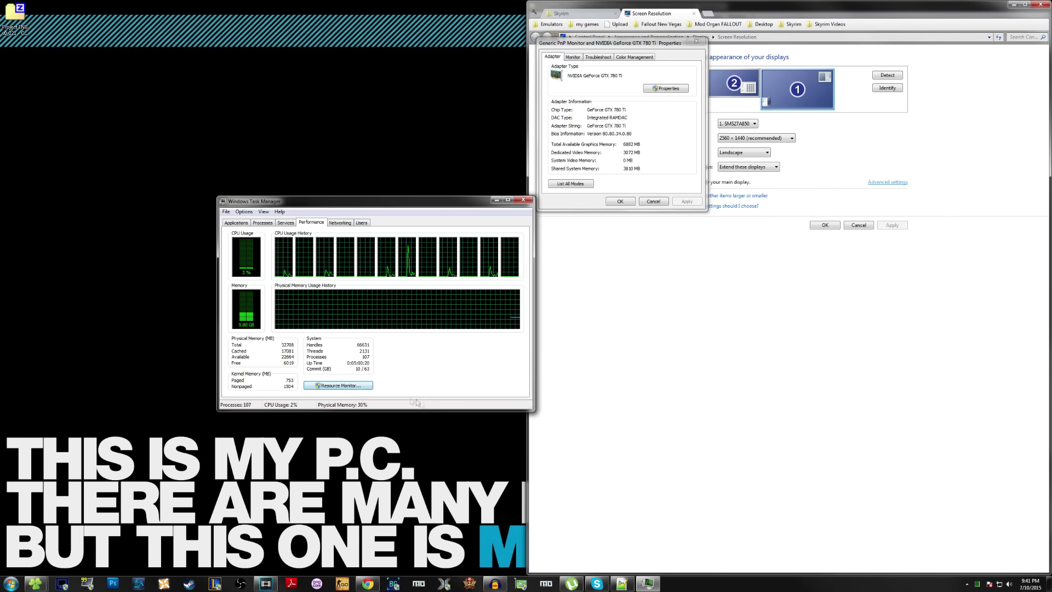
Launch Calculator and compute 3072 + 32708 − 2048, giving 33732.
left_click(2, 581)
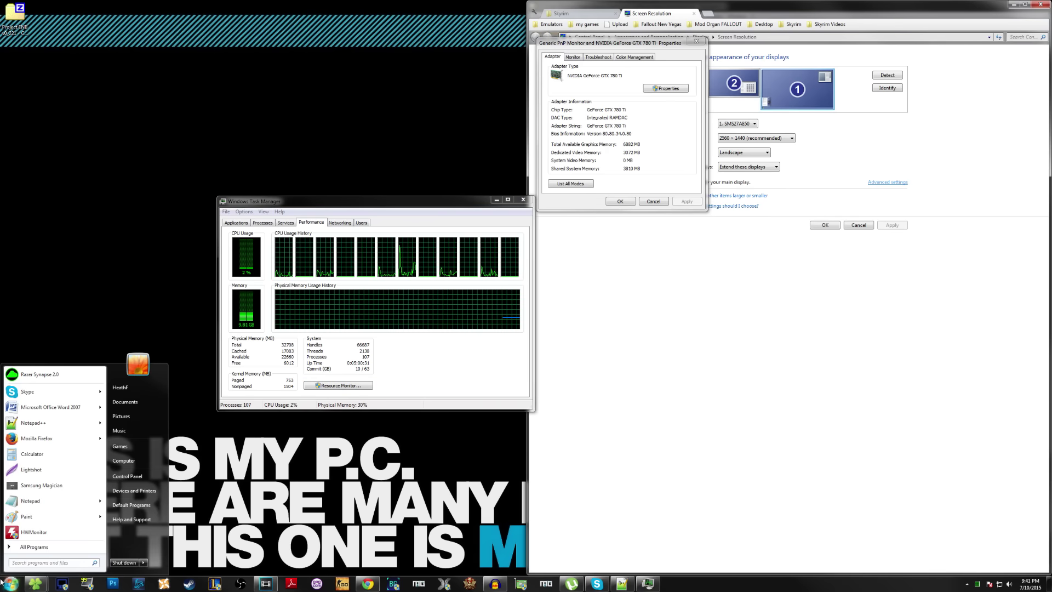
type("calc")
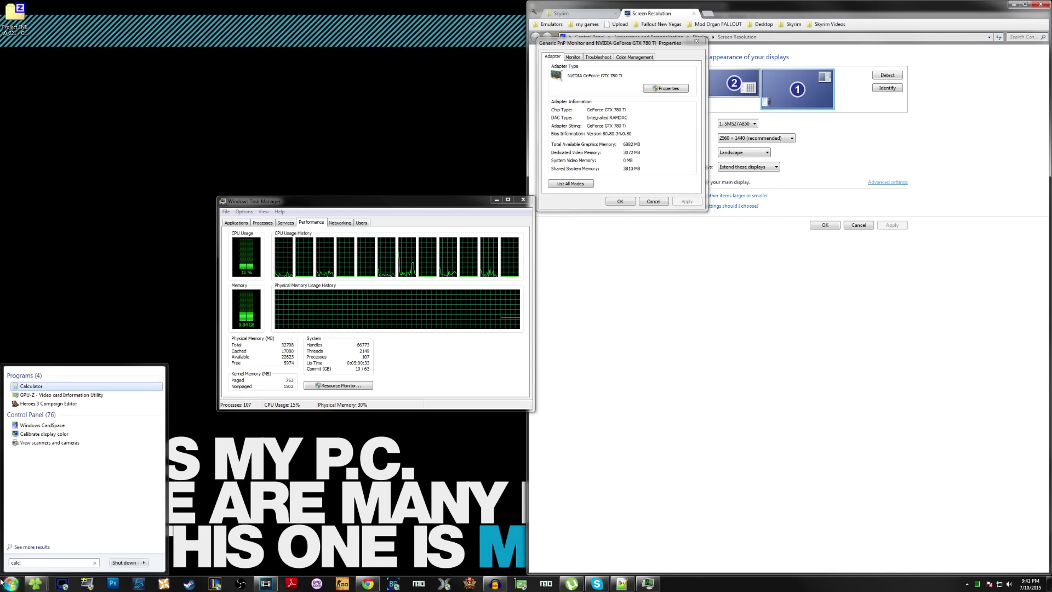
key("Return")
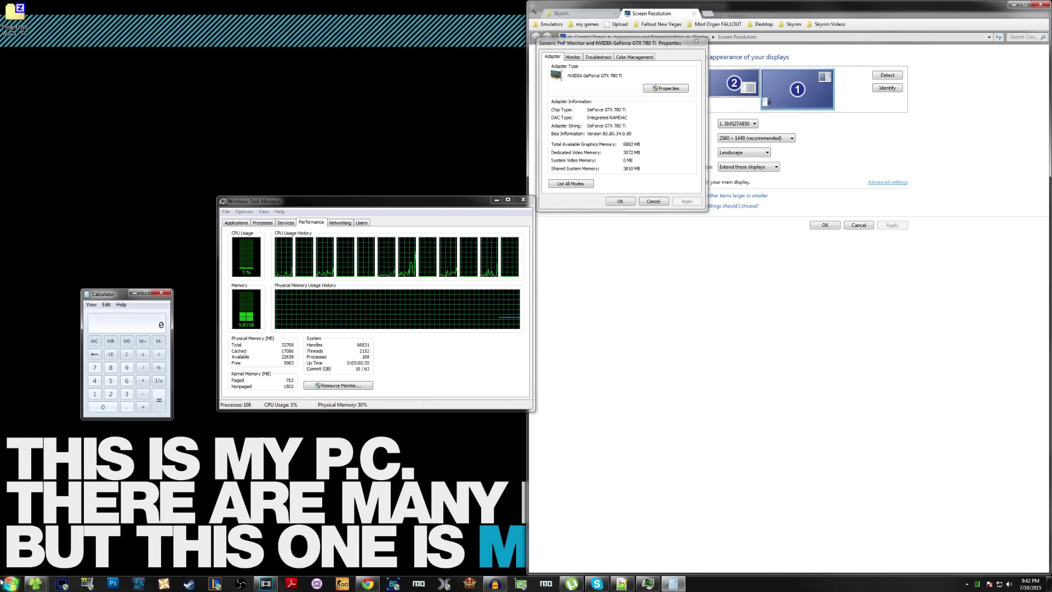
type("3072")
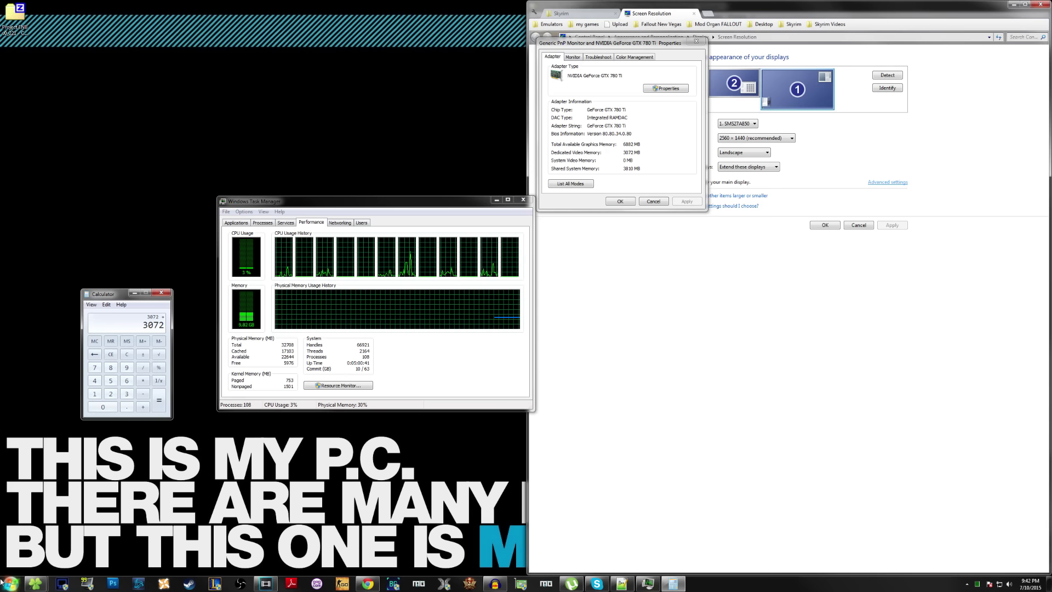
type("32")
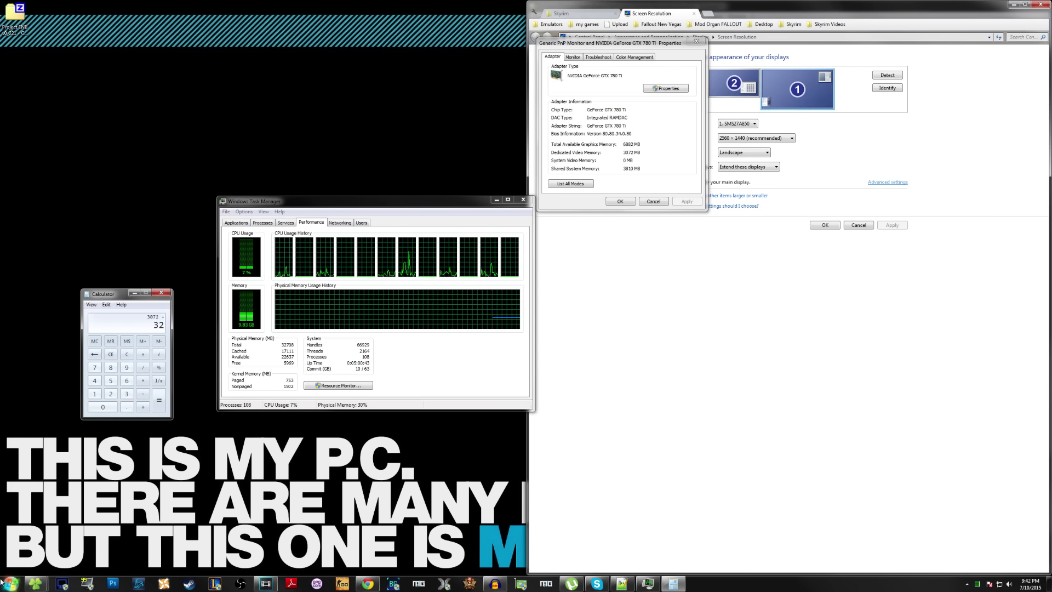
type("708")
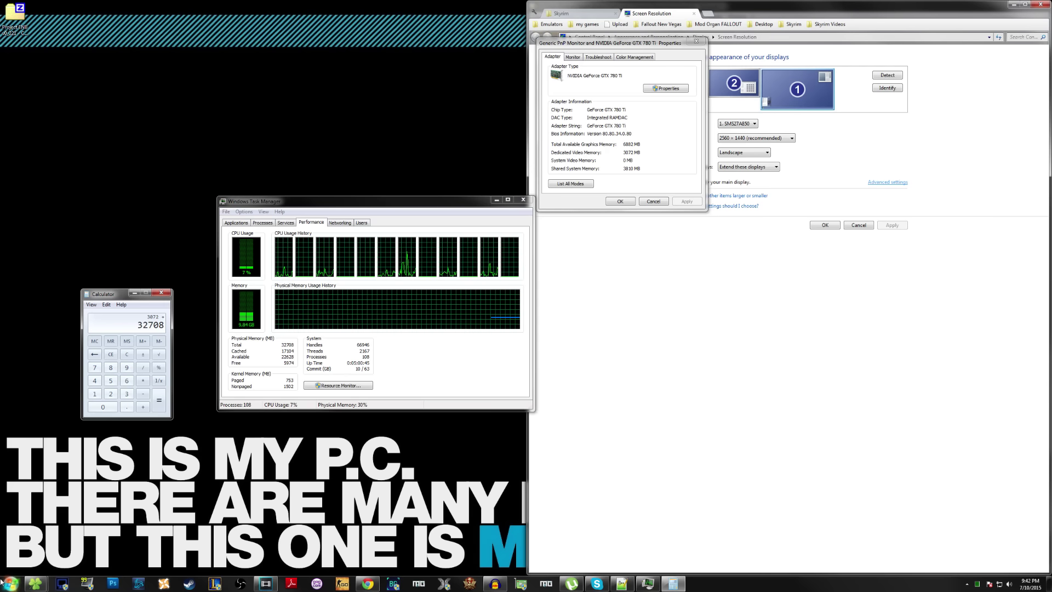
left_click(142, 393)
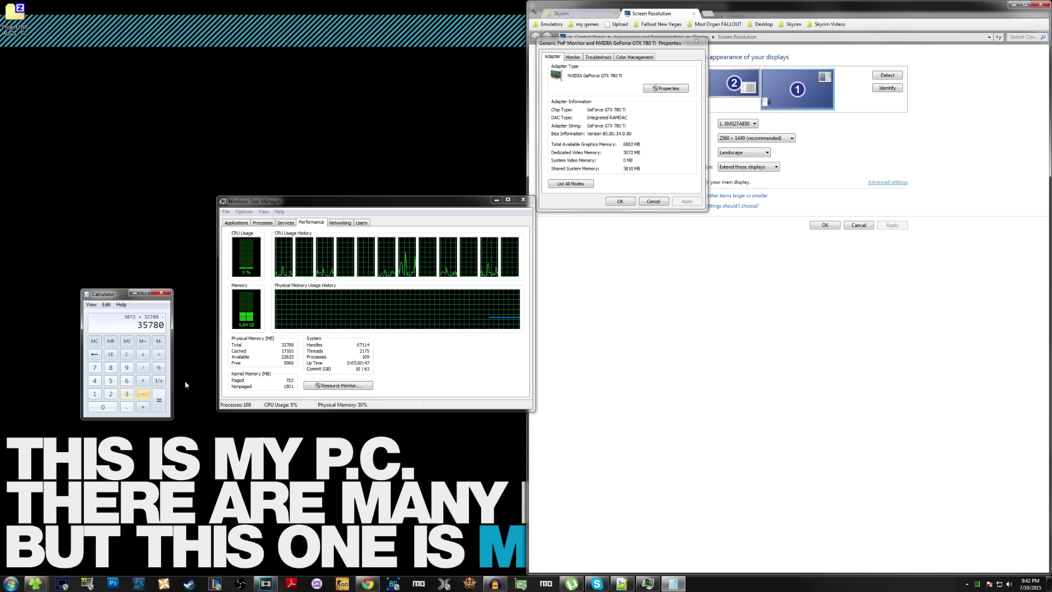
type("2048")
key("Return")
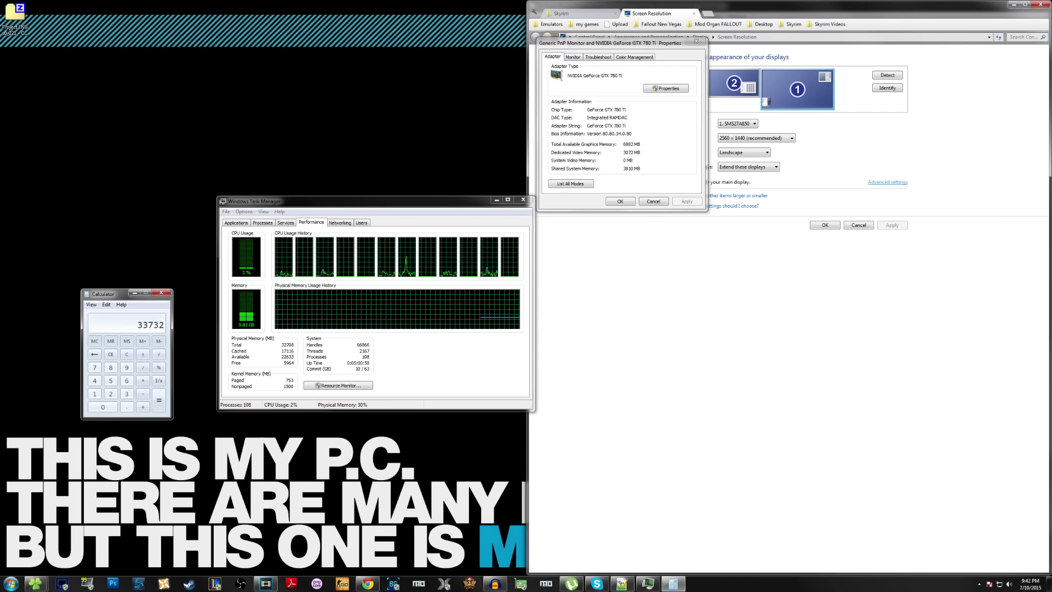
Select the 1024 VideoMemorySizeMb value and comment on line 25 and start typing the new size.
left_click(620, 584)
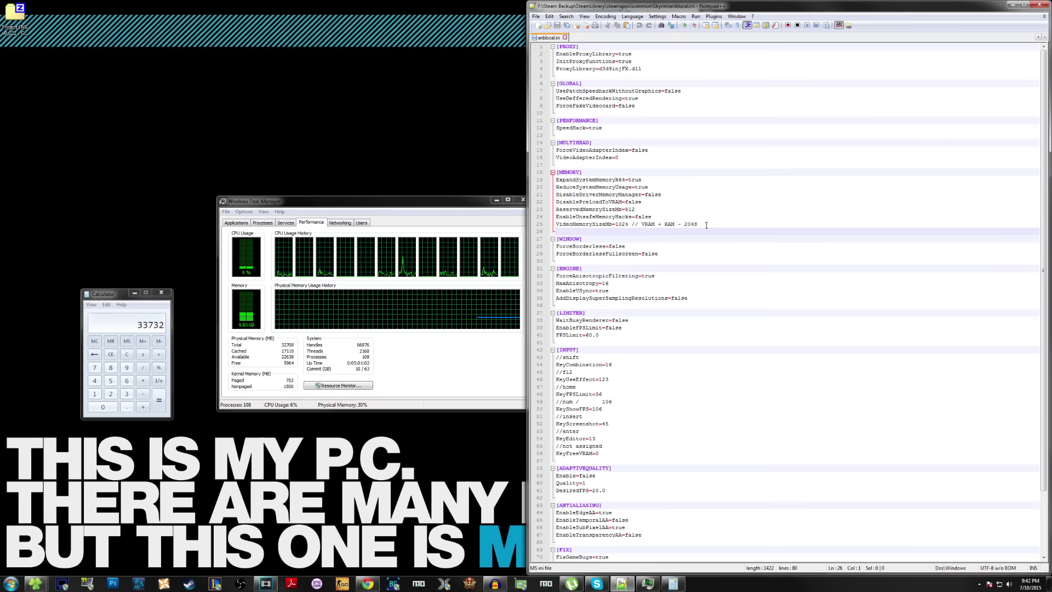
left_click_drag(698, 224, 615, 223)
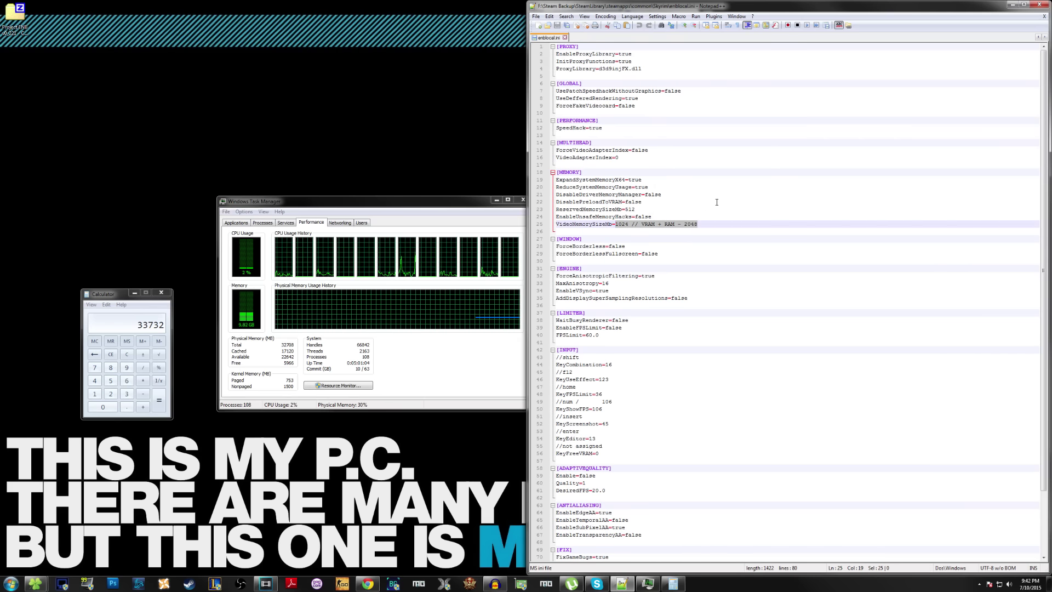
type("3")
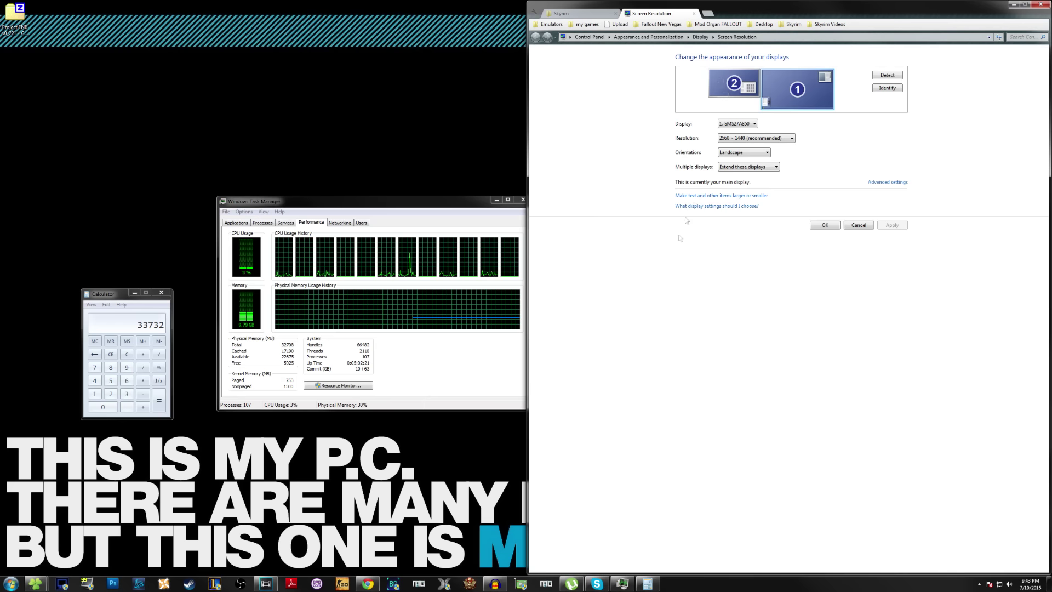
Snap Mod Organizer to the right half and maximize the browser.
left_click(543, 584)
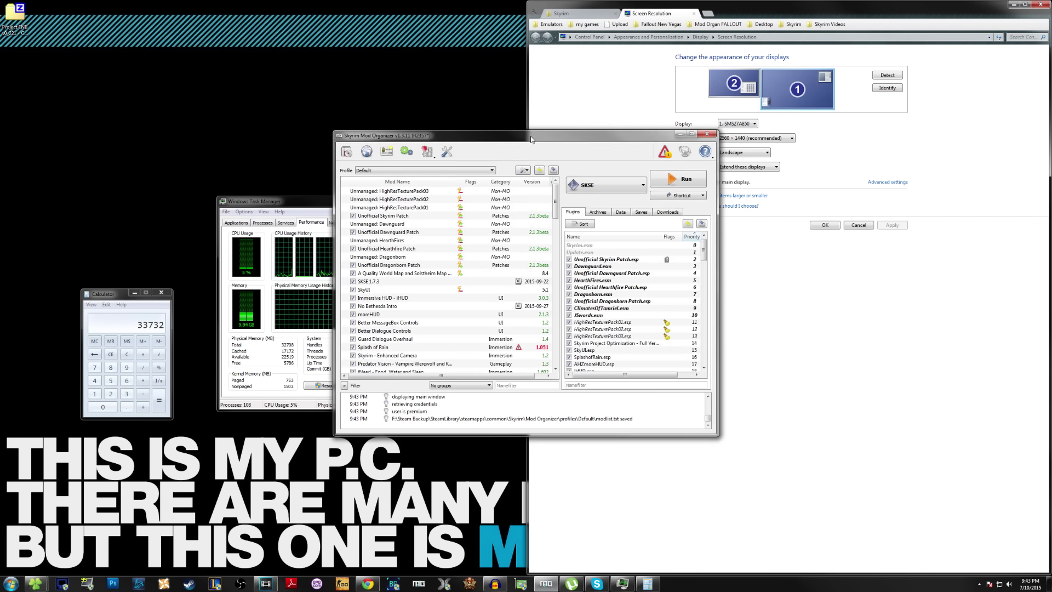
key("super+Right")
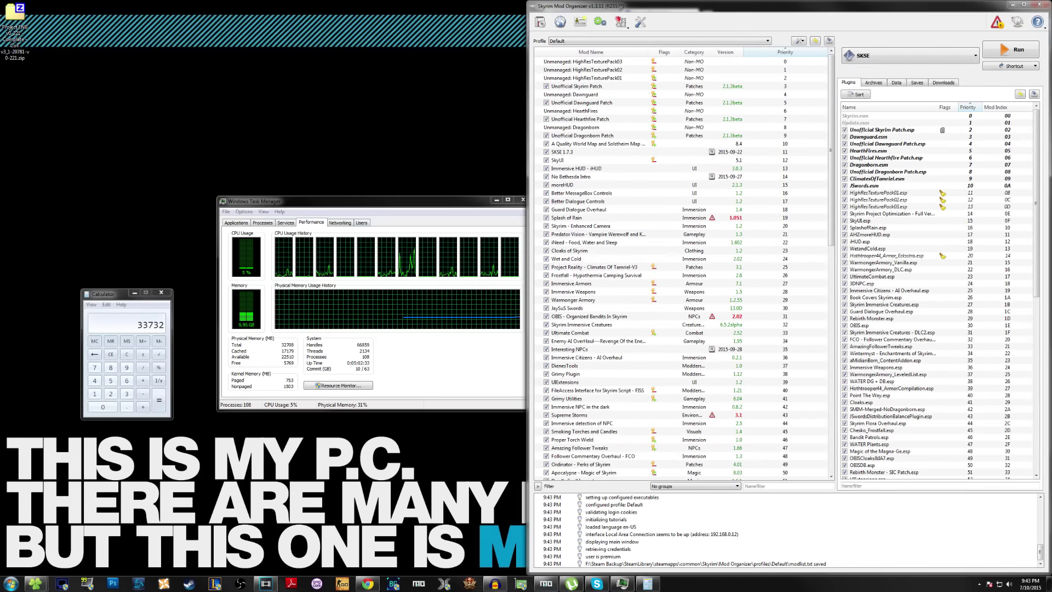
left_click(367, 583)
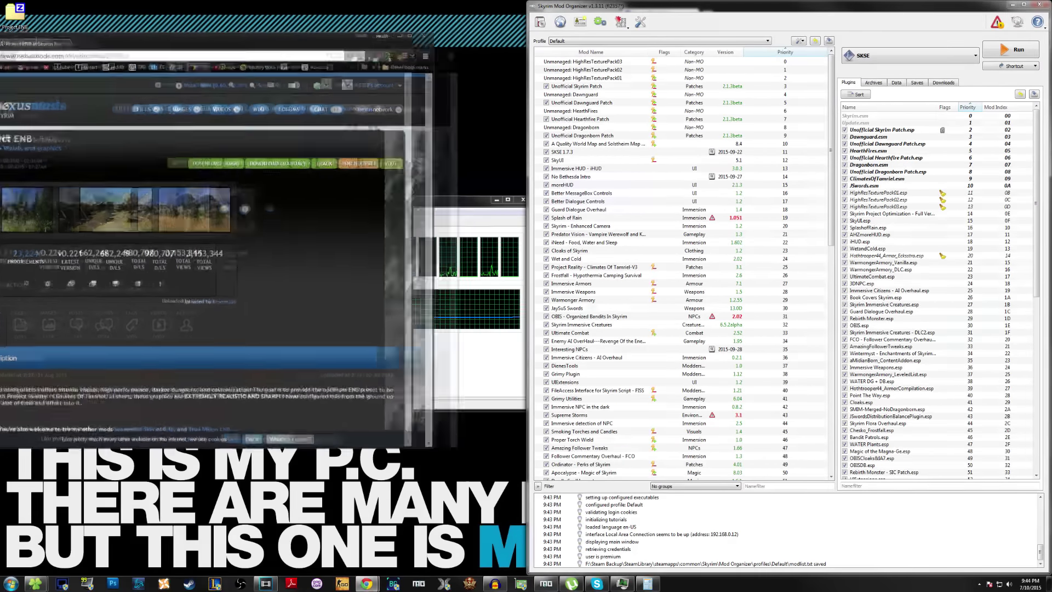
key("super+Up")
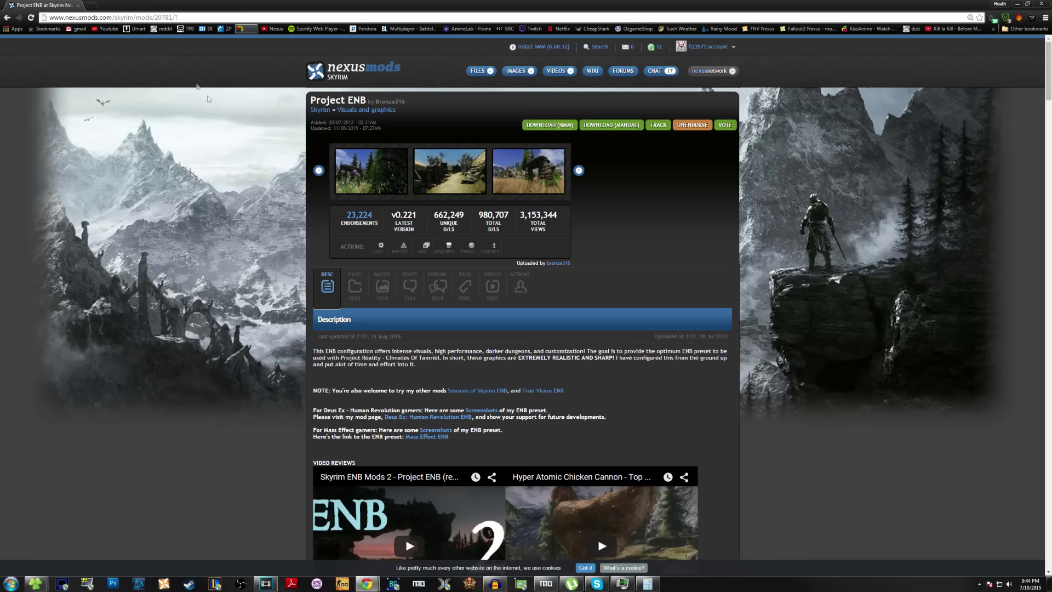
Scroll the Project ENB page to the SkyrimPrefs.ini installation instructions, then return to Mod Organizer.
scroll(342, 361, "down", 10)
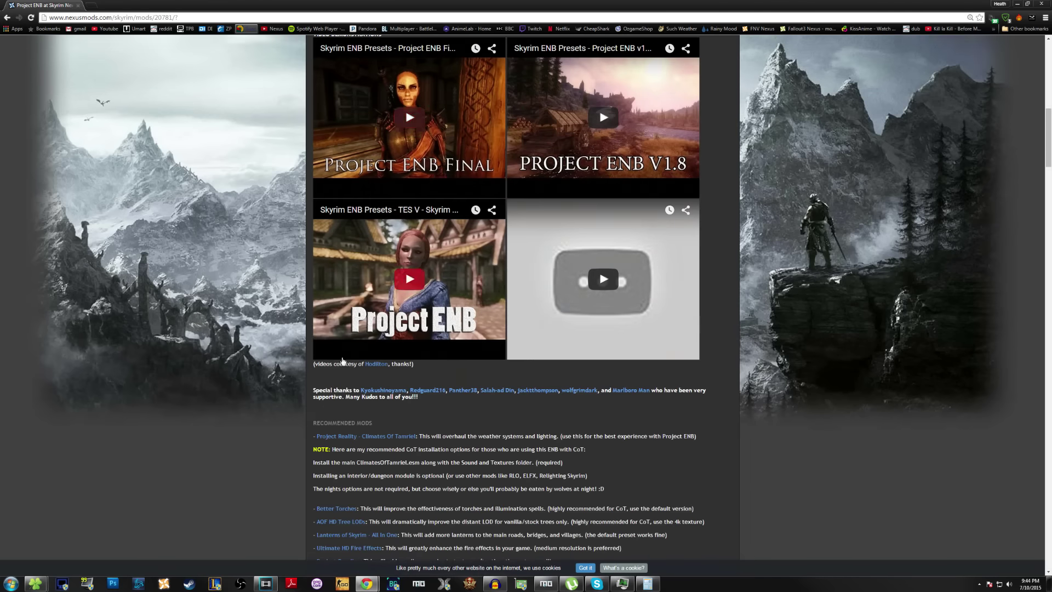
scroll(342, 361, "down", 15)
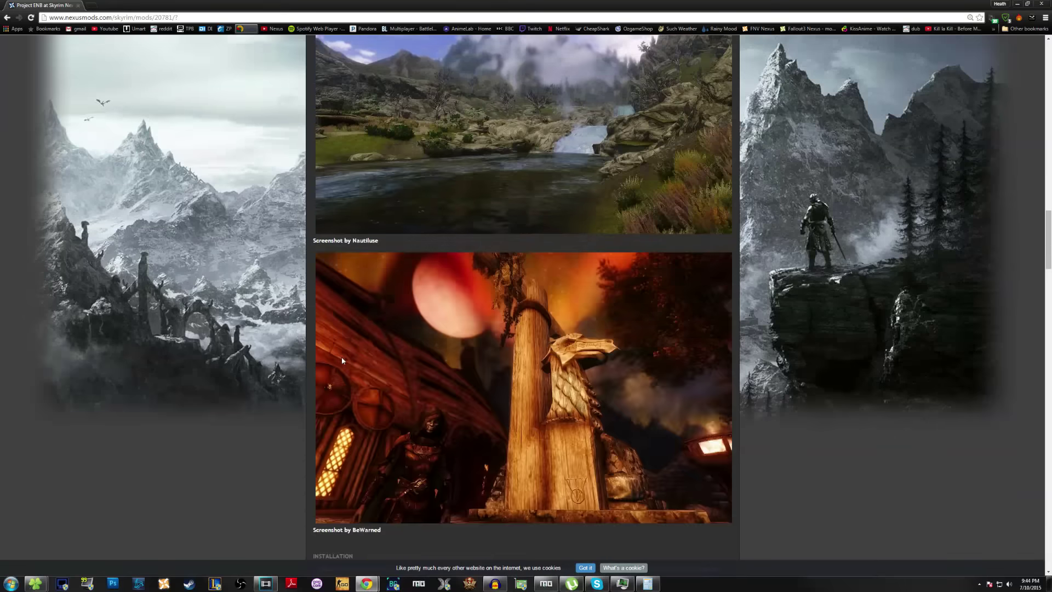
scroll(342, 361, "down", 7)
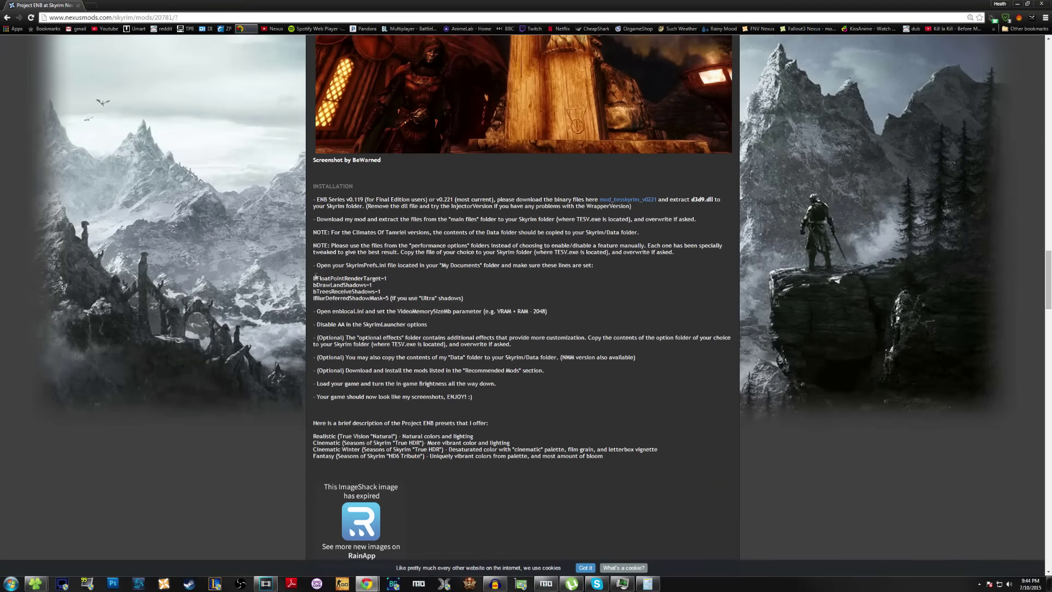
left_click_drag(342, 265, 400, 267)
left_click(455, 266)
left_click(547, 584)
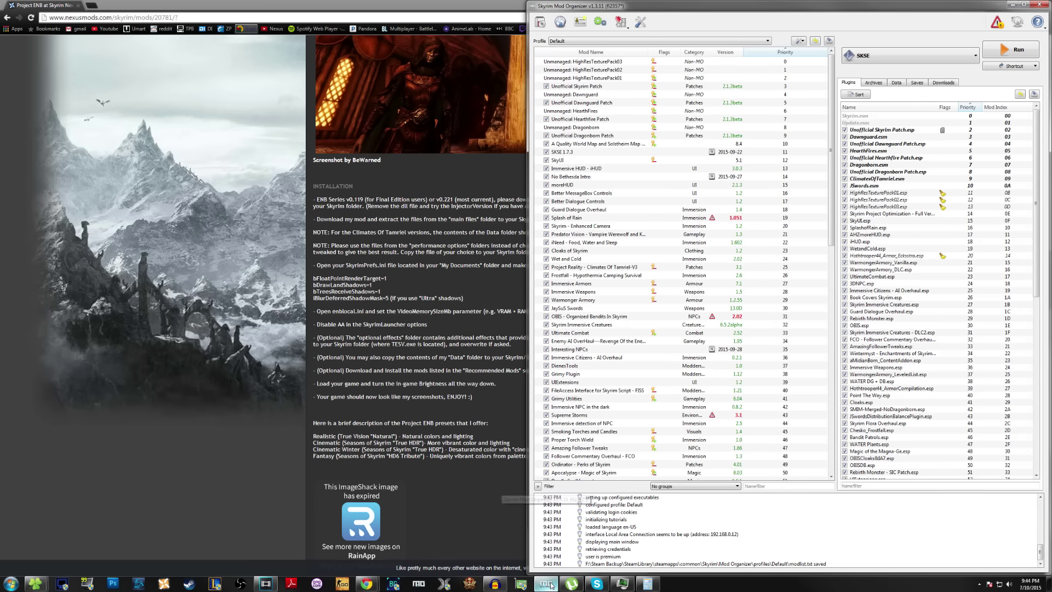
Open skyrimprefs.ini in the INI Editor and find bFloatPointRenderTarget using the guide's name.
left_click(621, 27)
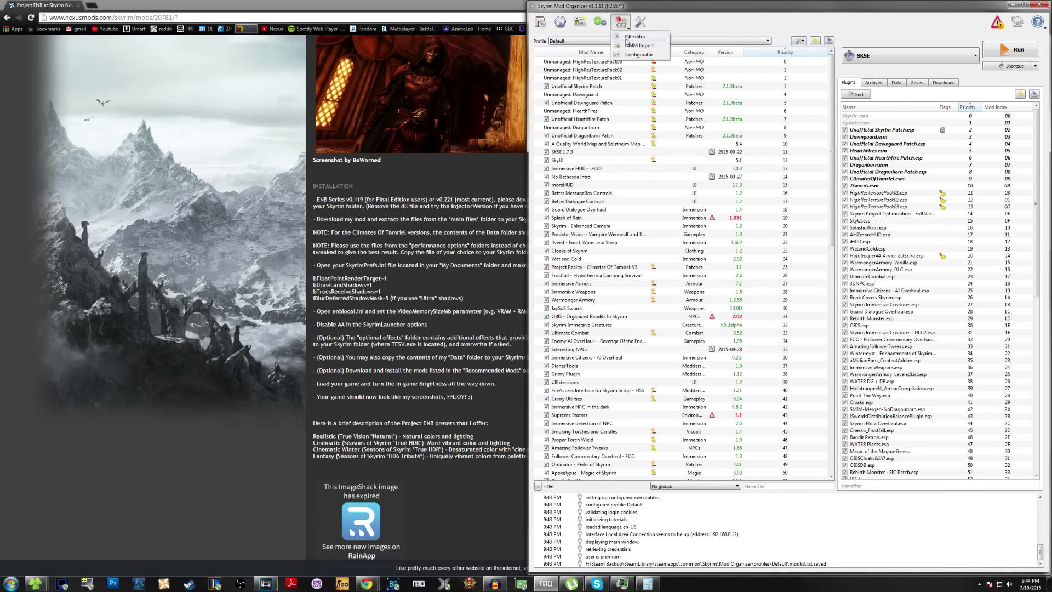
left_click(630, 37)
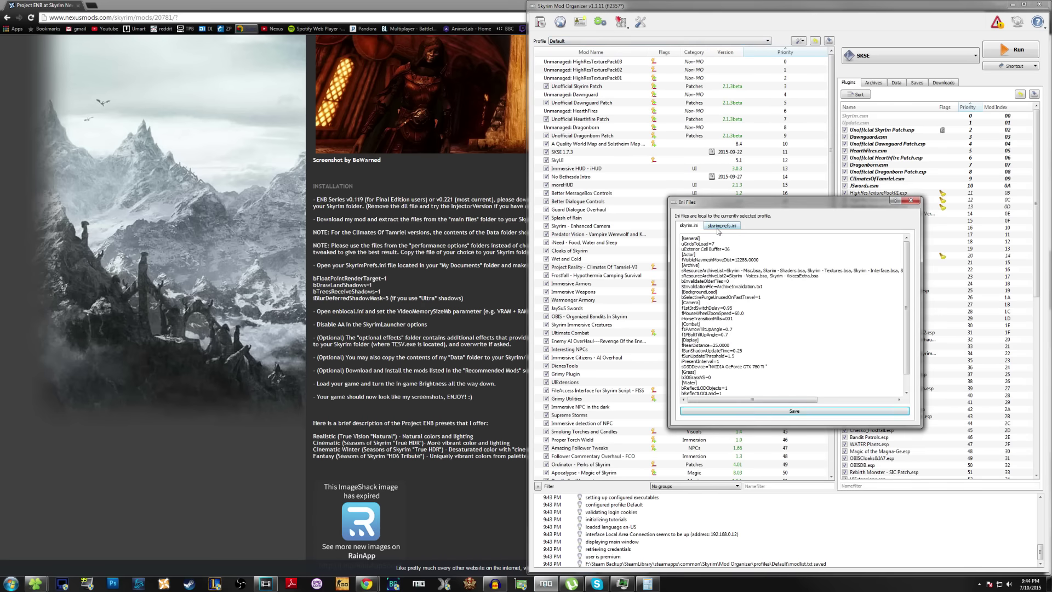
left_click(719, 226)
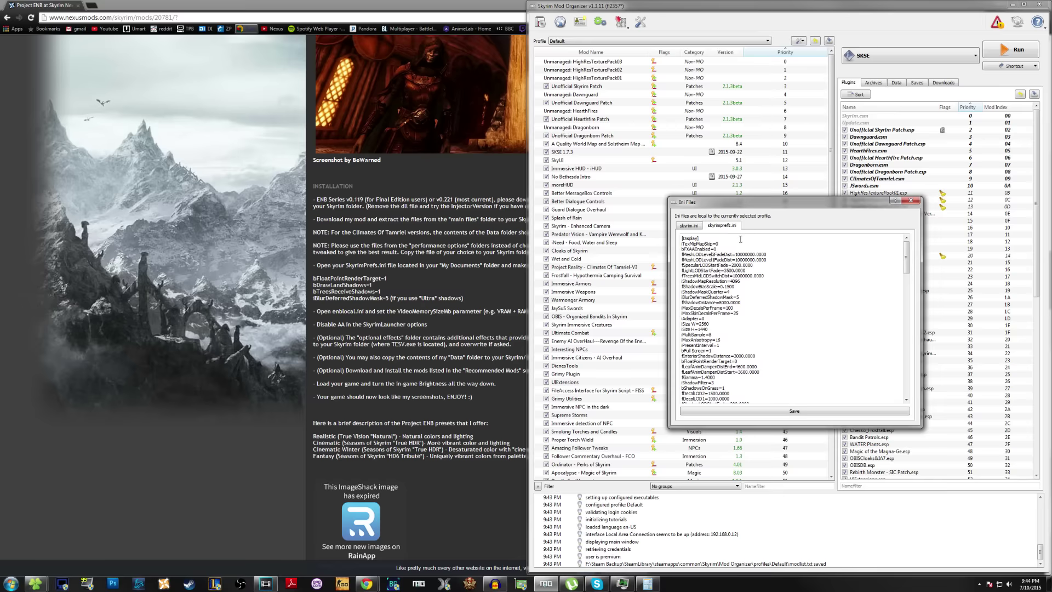
left_click(740, 239)
left_click_drag(682, 361, 695, 361)
left_click_drag(381, 278, 313, 278)
key("ctrl+c")
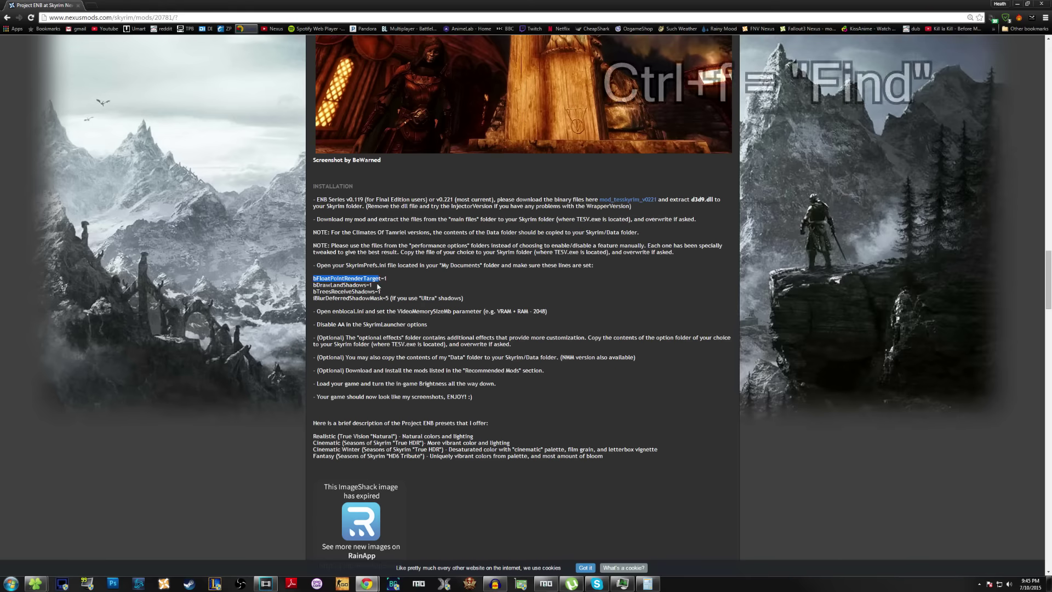
key("alt+Tab")
key("ctrl+f")
left_click_drag(494, 280, 465, 279)
key("ctrl+v")
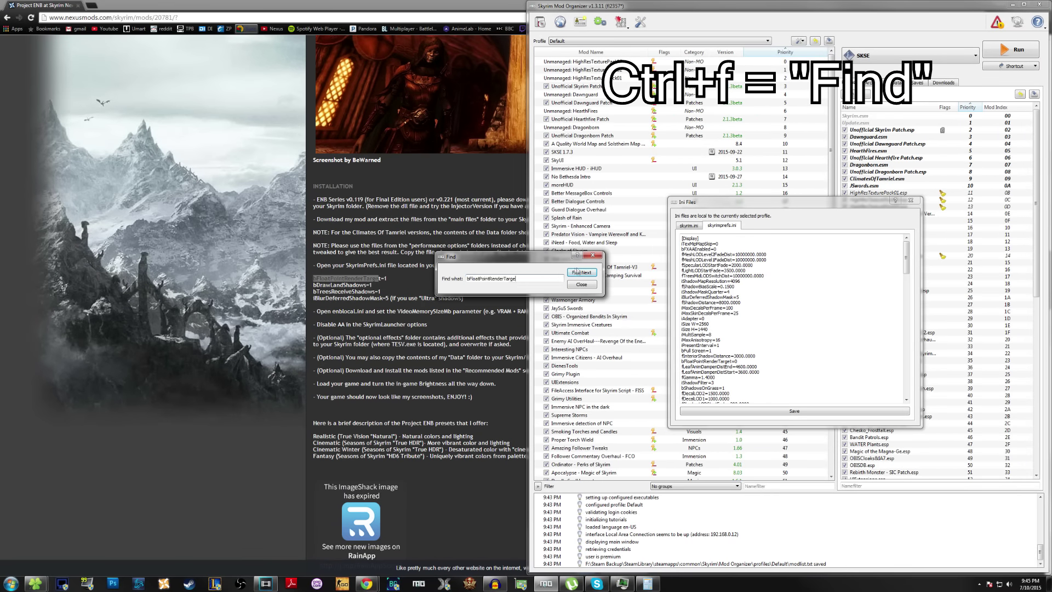
left_click(582, 272)
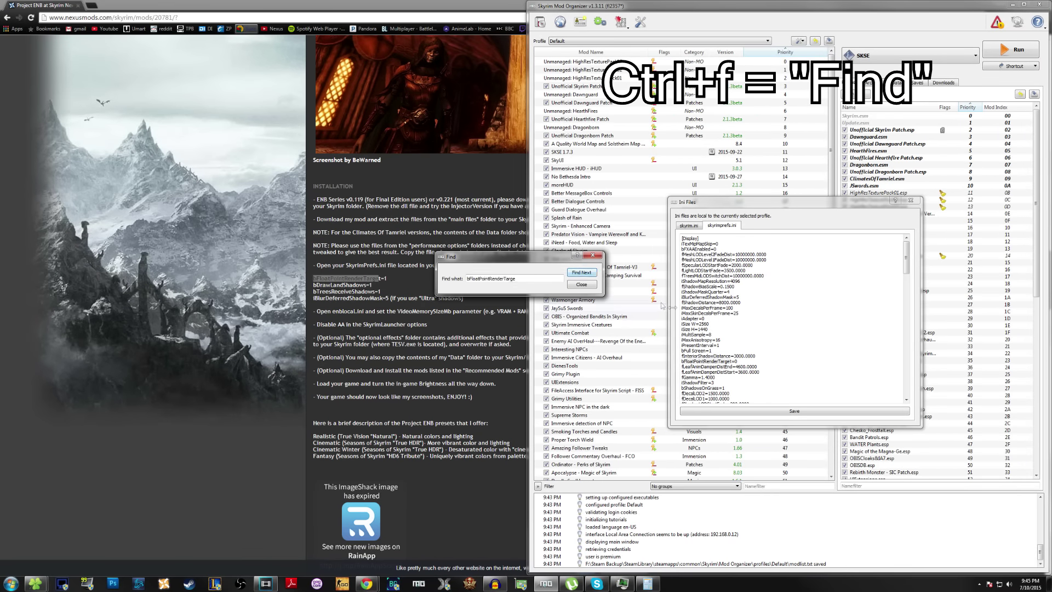
left_click(743, 357)
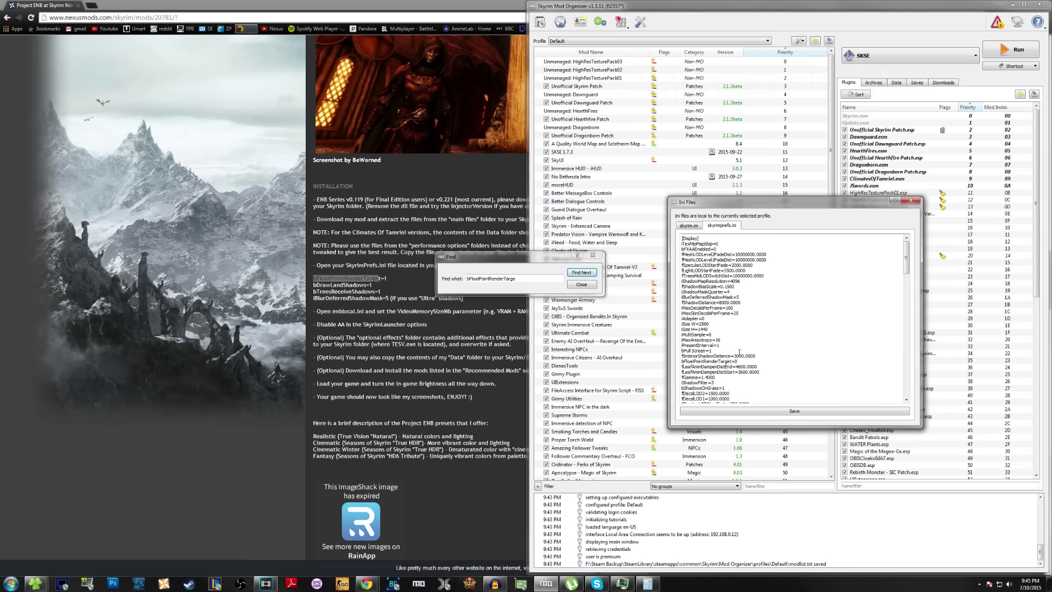
Find bDrawLandShadows in skyrimprefs.ini using the name copied from the guide.
left_click(374, 292)
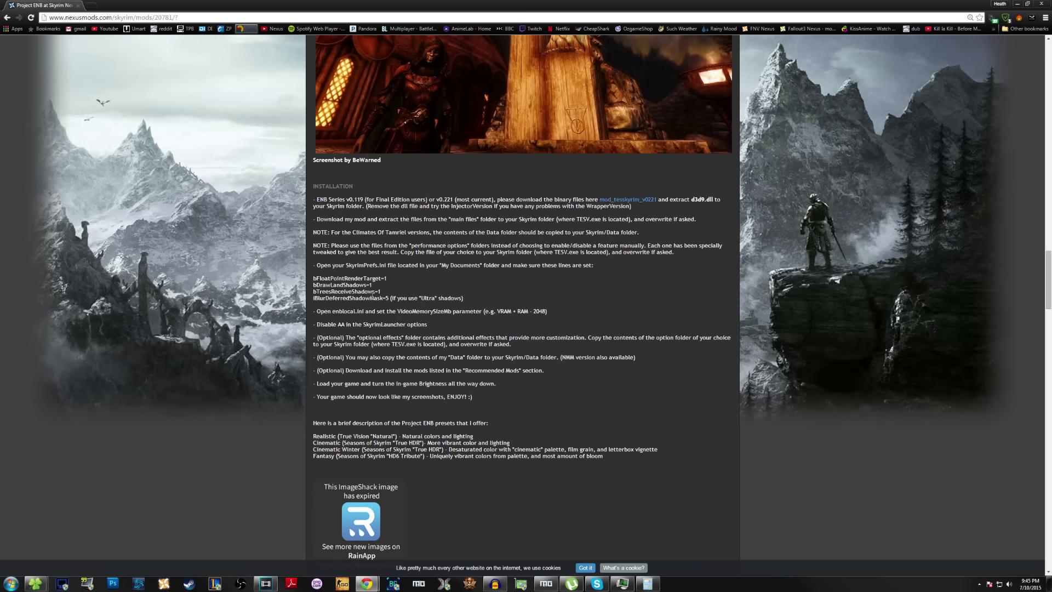
left_click_drag(366, 285, 313, 285)
key("ctrl+c")
key("alt+Tab")
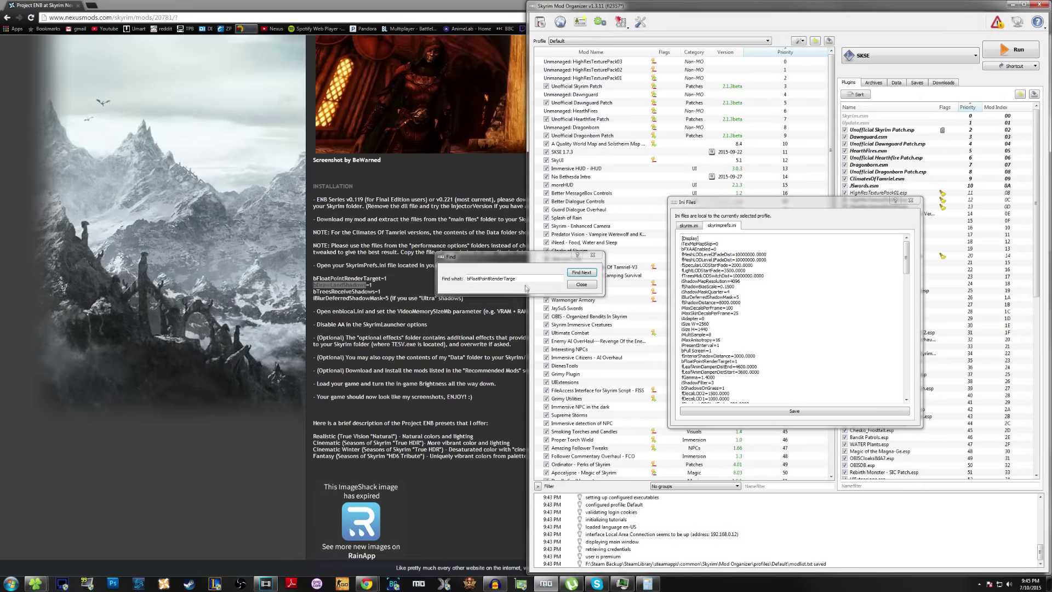
double_click(518, 279)
key("ctrl+v")
left_click(581, 273)
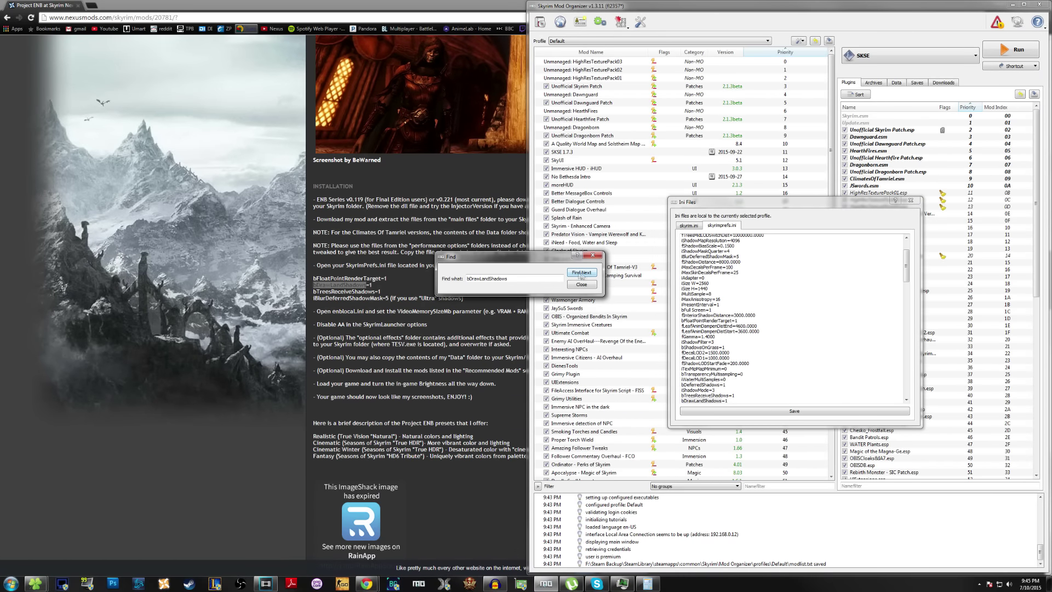
Find bTreesReceiveShadows, then save skyrimprefs.ini and close the INI editor.
left_click(376, 292)
left_click_drag(376, 291, 313, 292)
key("ctrl+c")
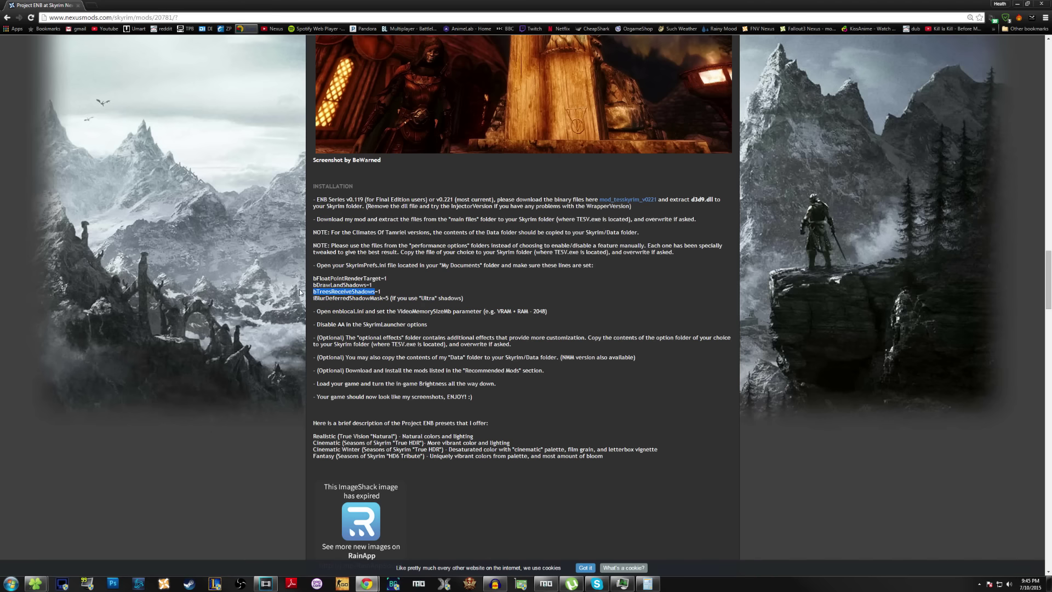
key("alt+Tab")
double_click(518, 279)
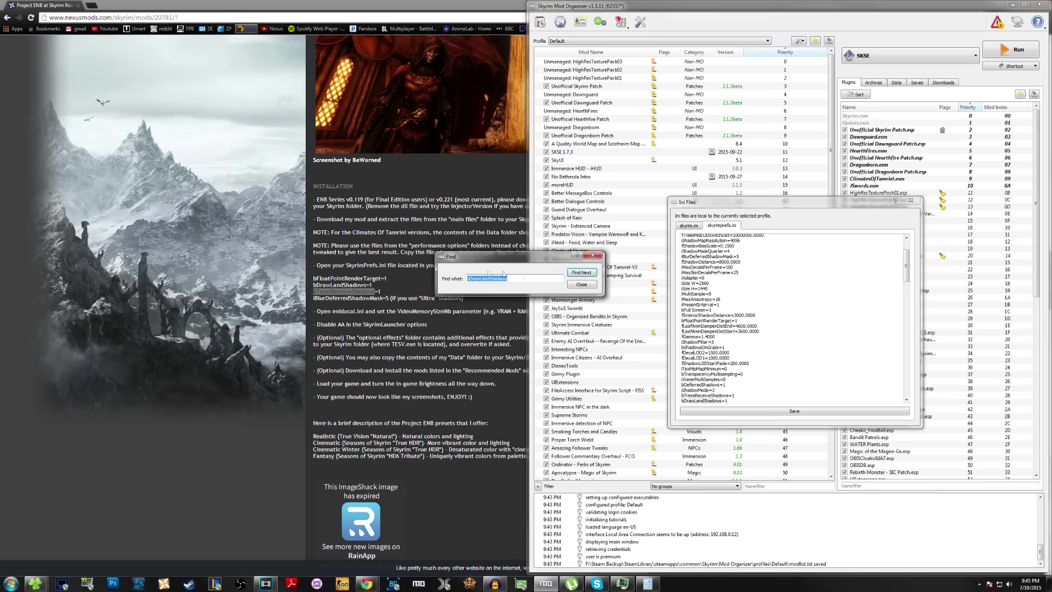
key("ctrl+v")
left_click(582, 273)
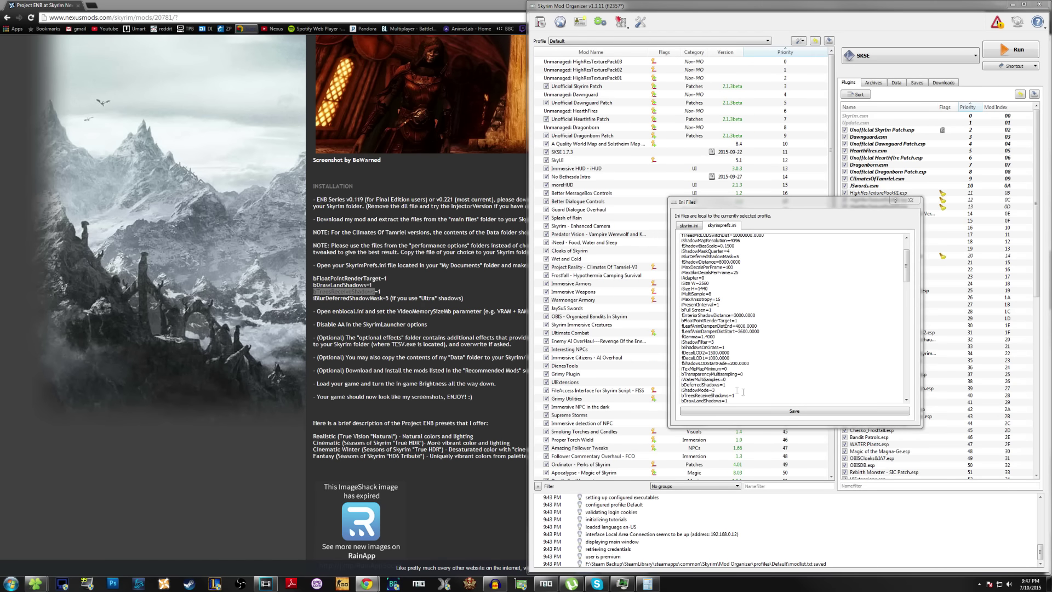
left_click(770, 376)
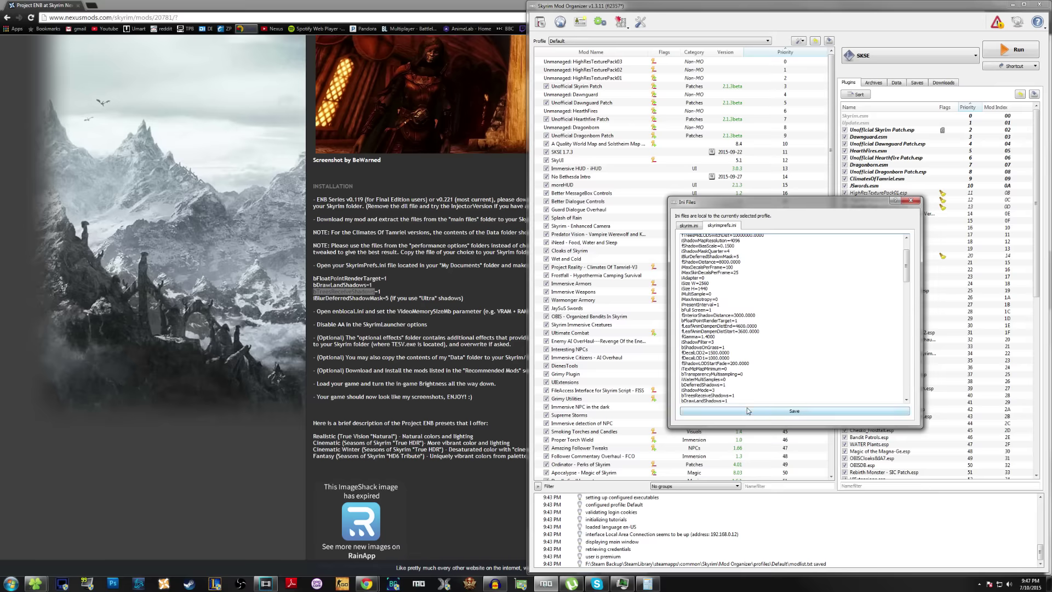
left_click(748, 411)
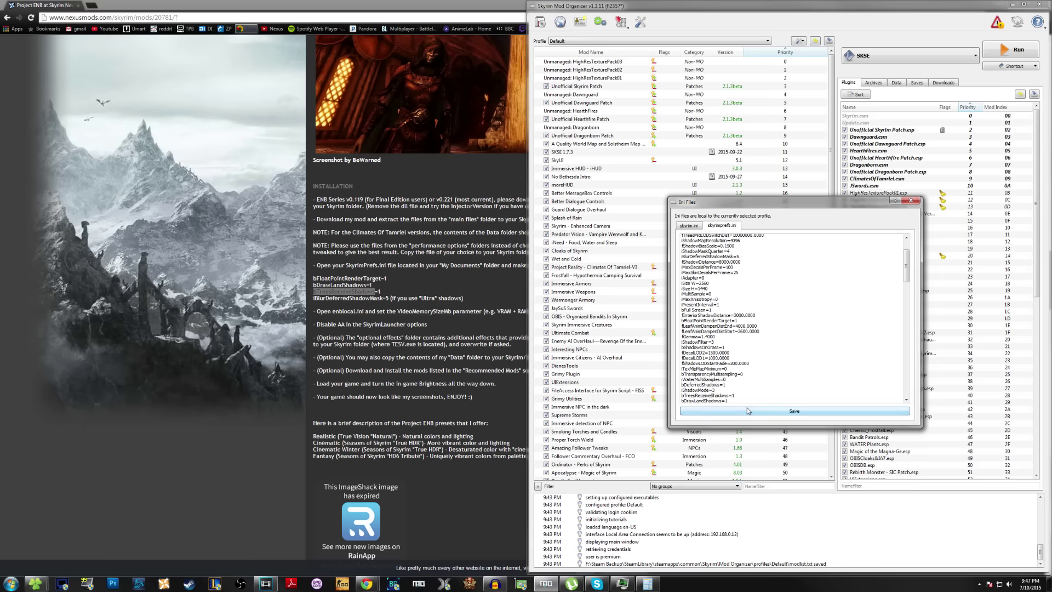
left_click(911, 200)
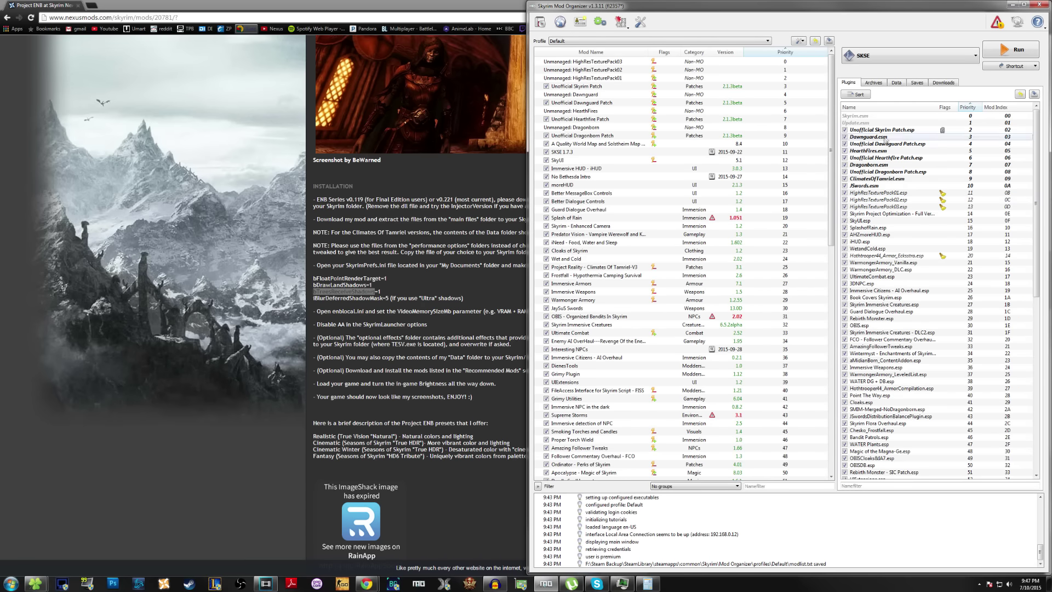
Run Skyrim through SKSE from Mod Organizer.
left_click(998, 54)
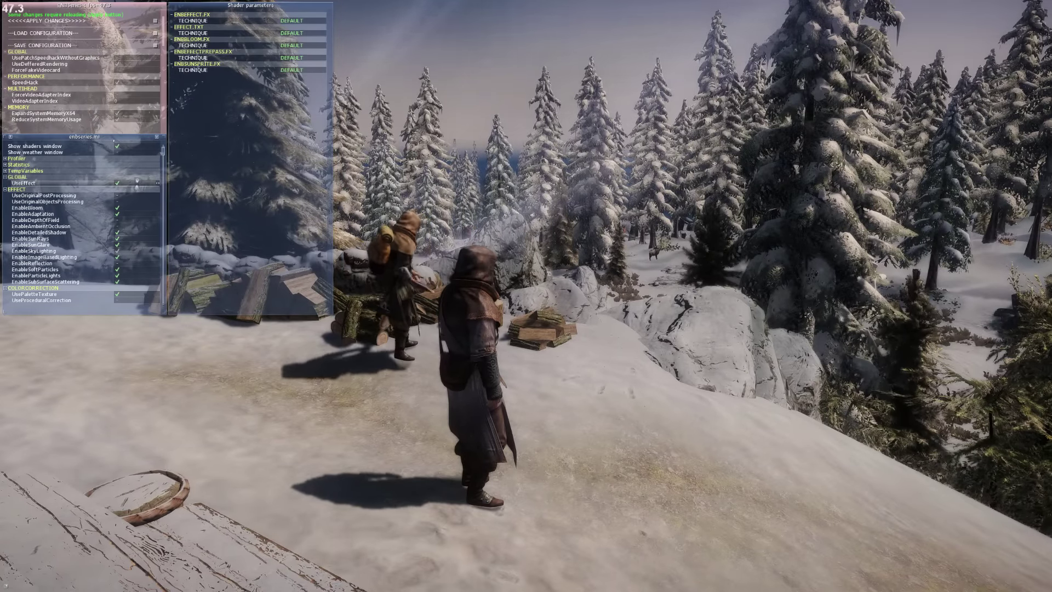
Toggle the ENB effect off and on with Shift+F12, then enable EnableBloom and EnableDepthOfField.
key("shift+F12")
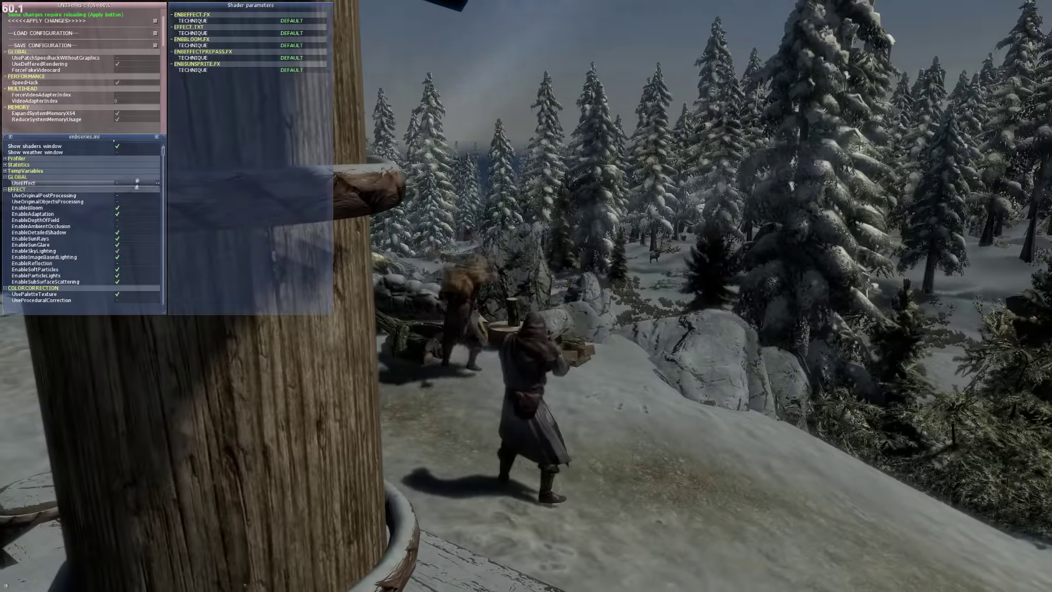
key("shift+F12")
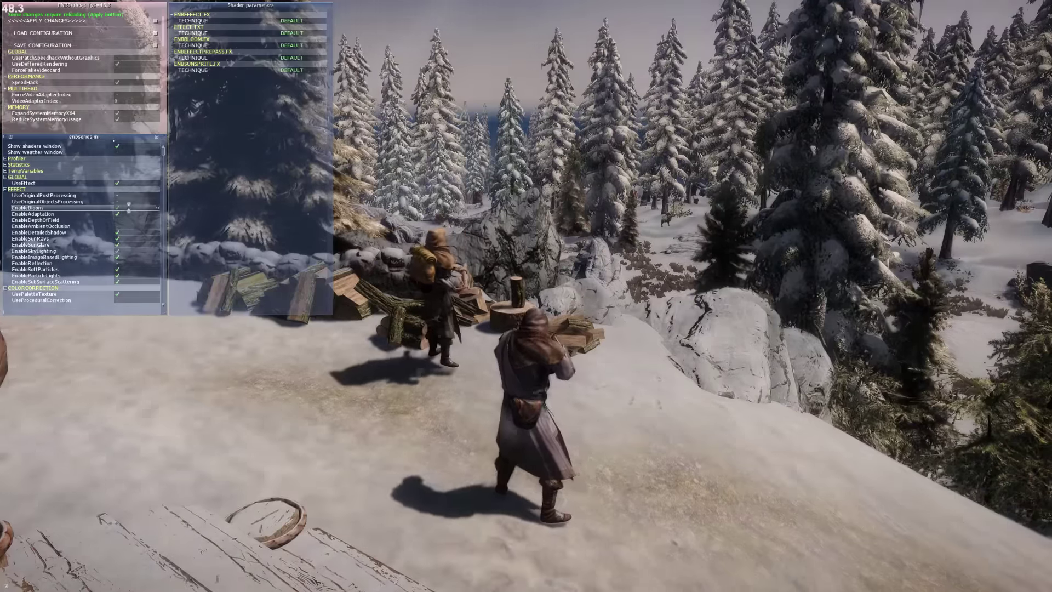
left_click(33, 207)
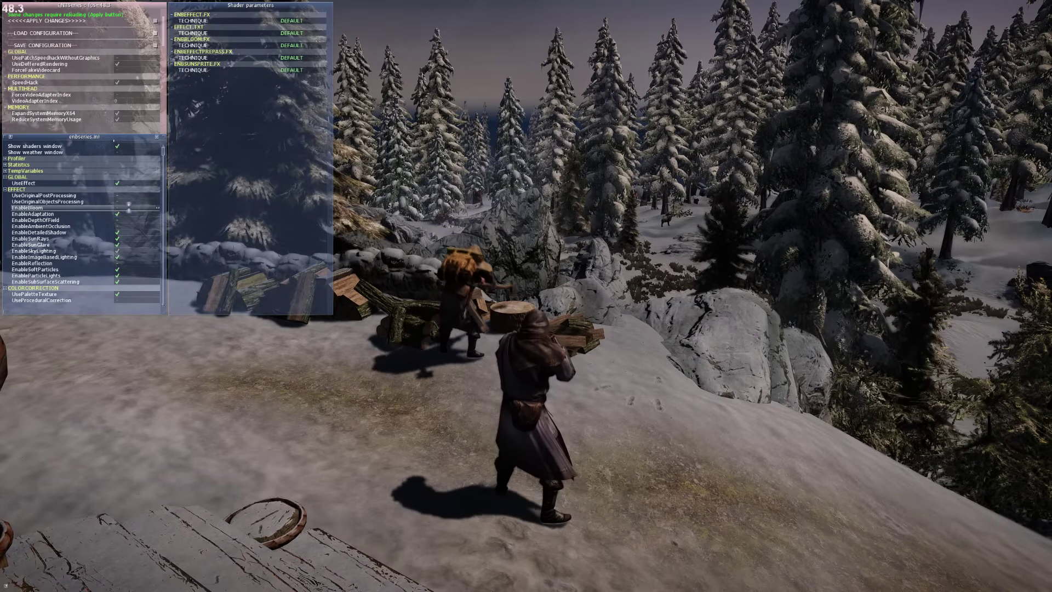
left_click(129, 207)
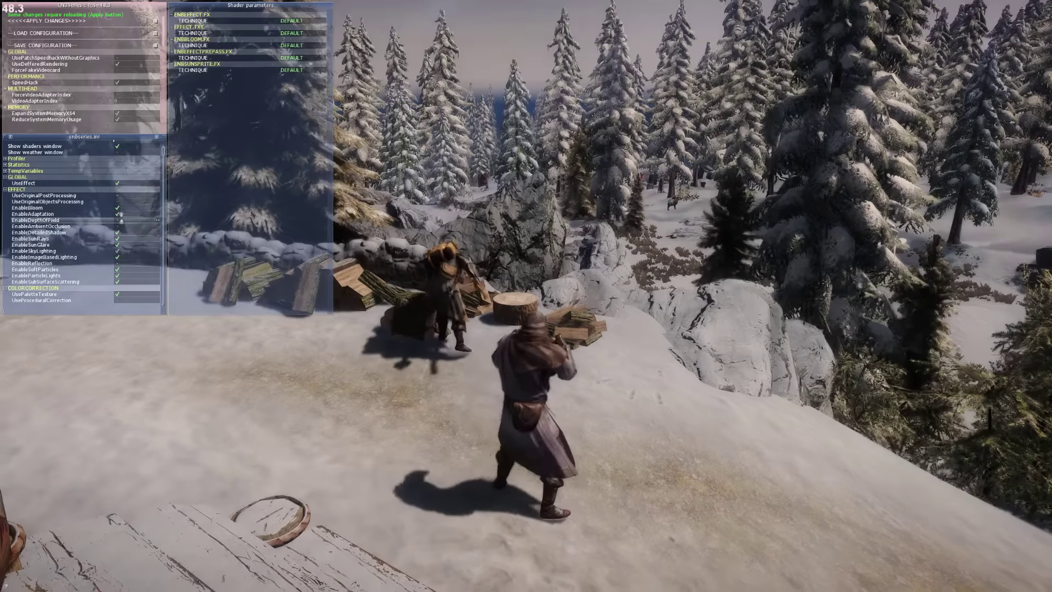
left_click(118, 220)
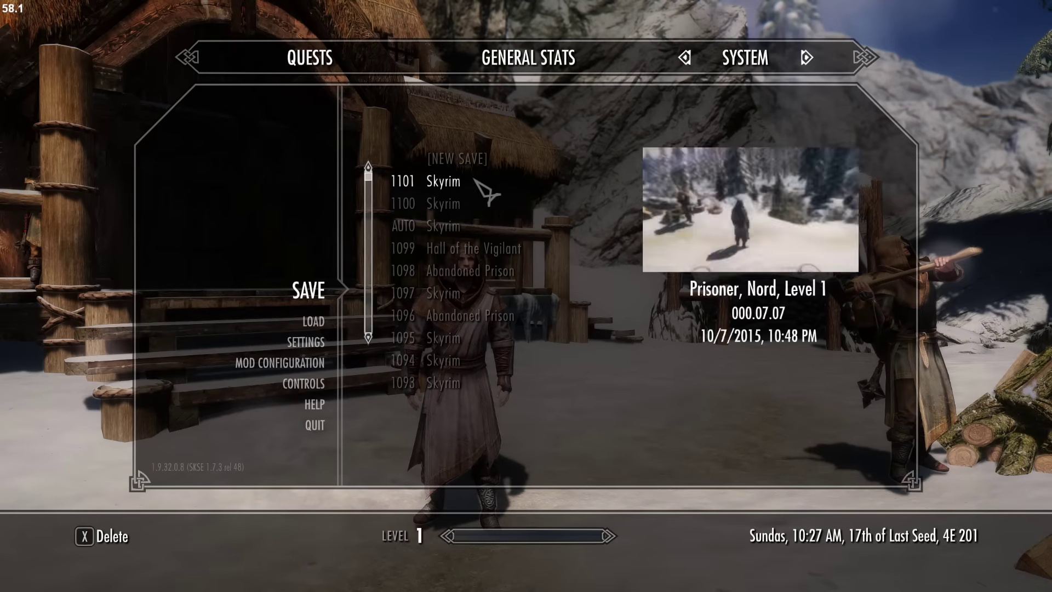
Save the current Skyrim game to a new save slot from the System menu.
left_click(471, 162)
key("Escape")
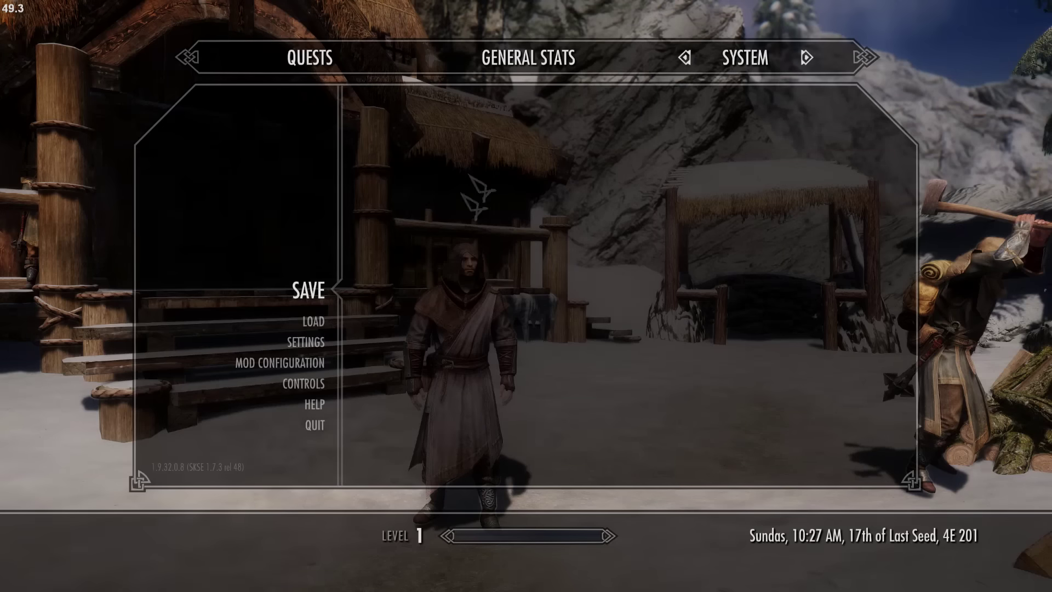